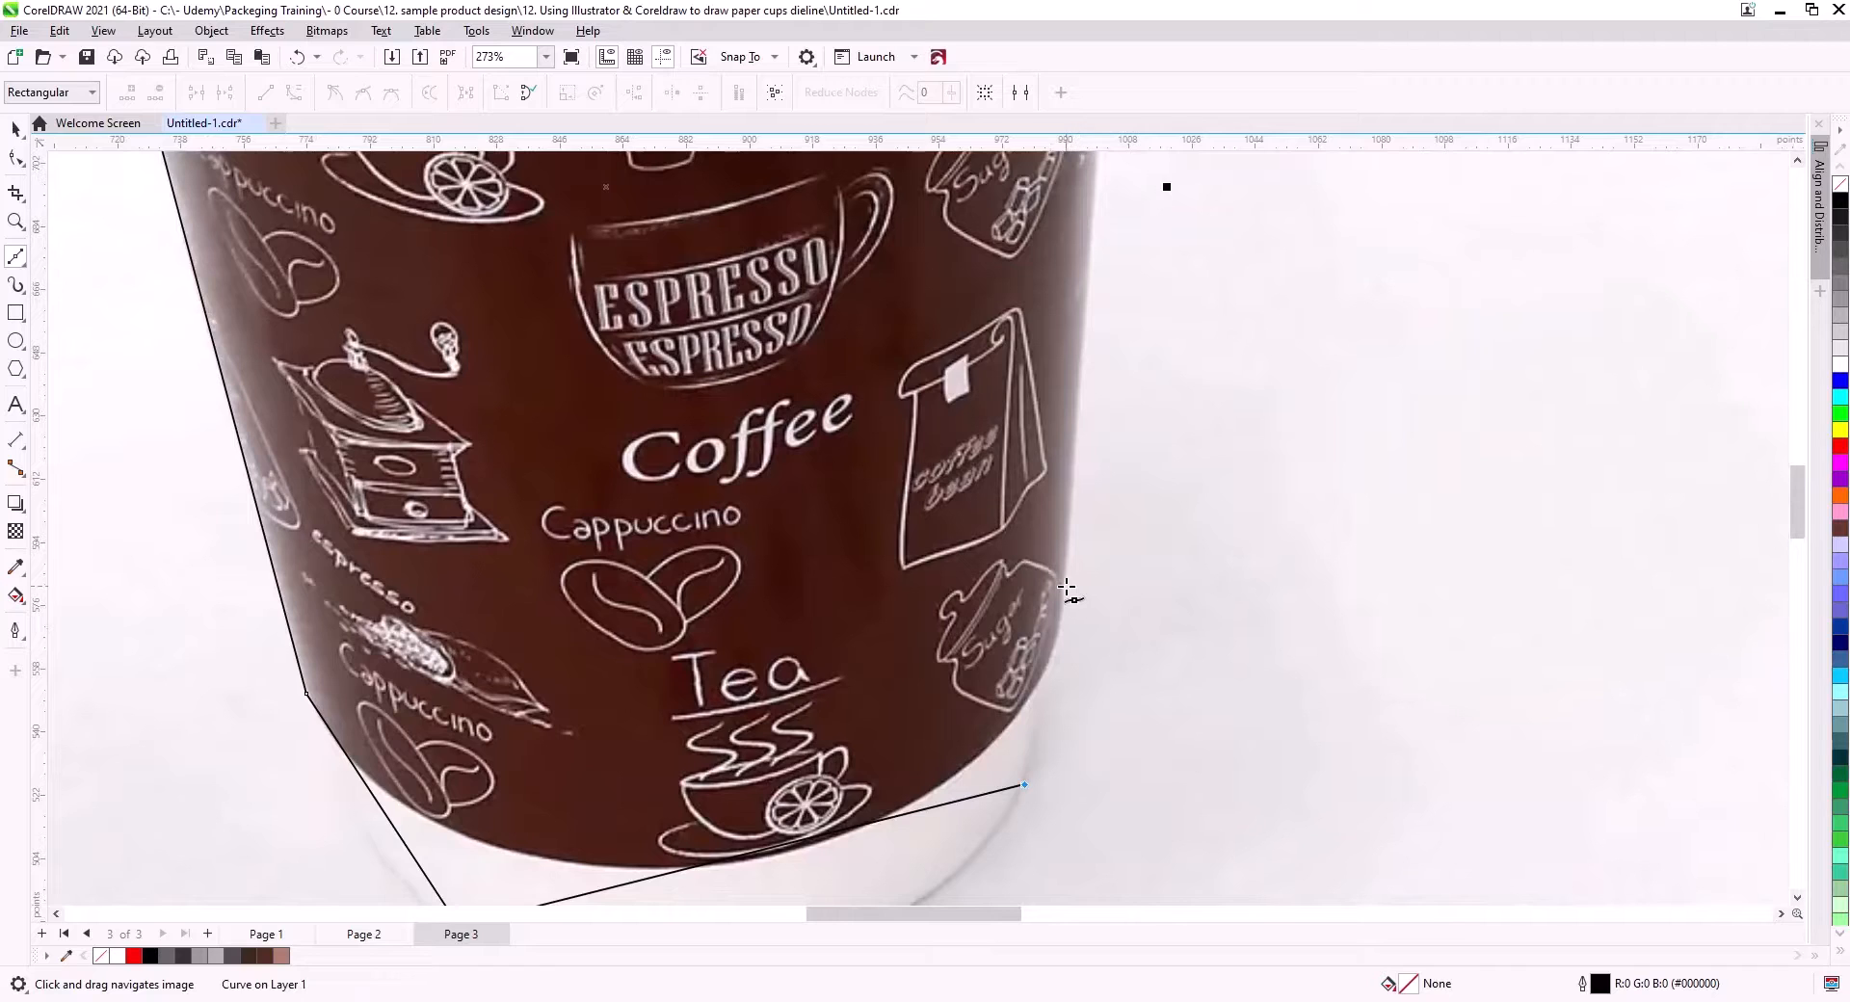
- Close the cup outline below the right side of the rim and bend its right rim segments to follow the edge with a smooth node
scroll(1067, 590, "up", 5)
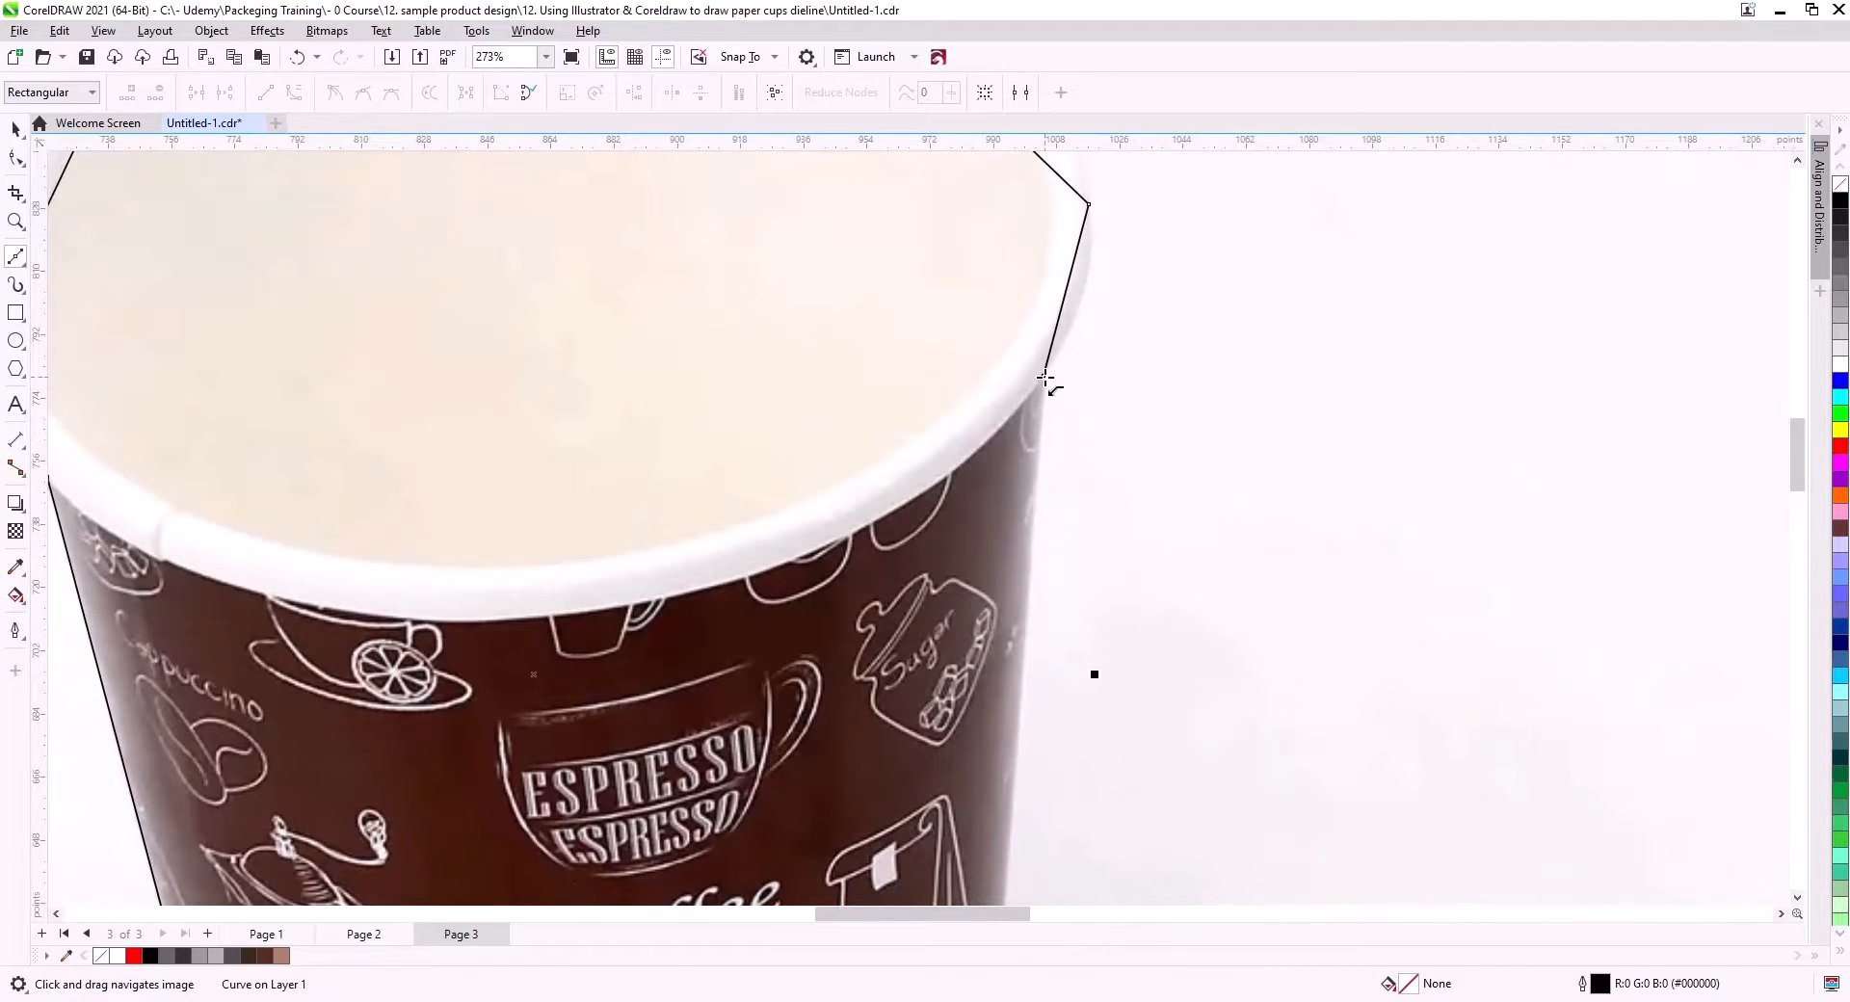
left_click(1045, 379)
left_click(16, 159)
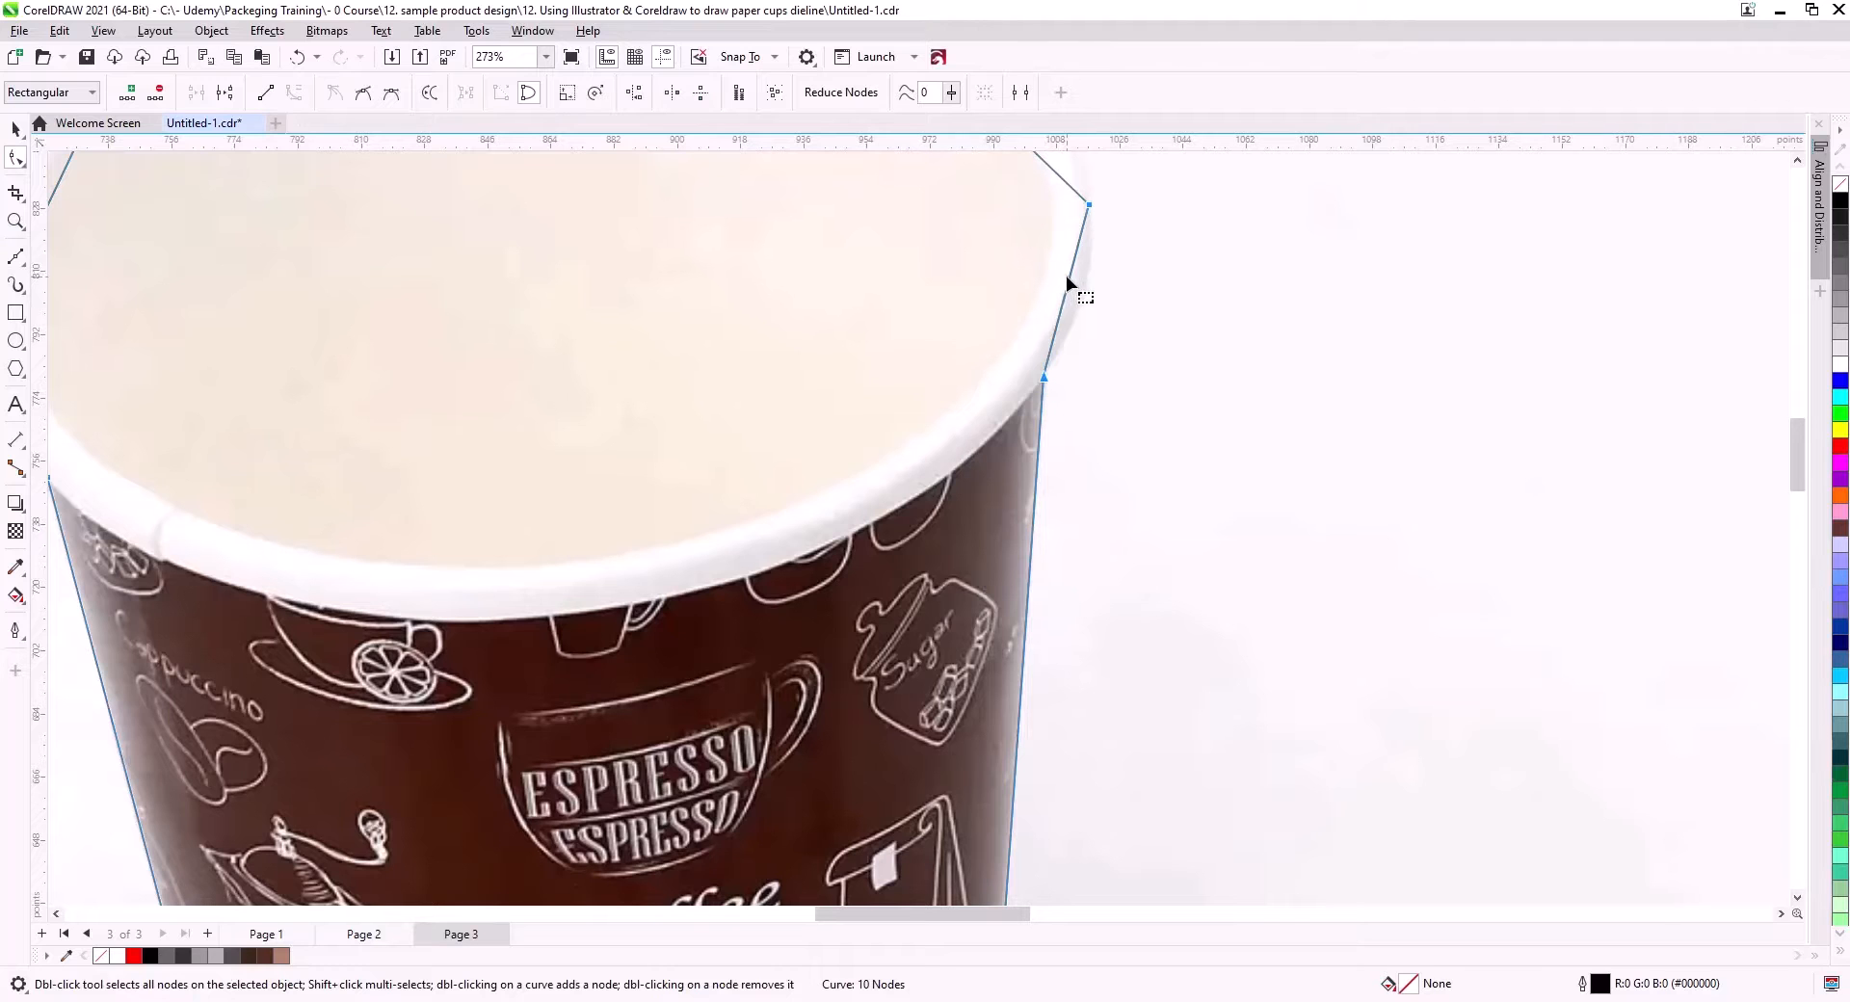
left_click_drag(1067, 278, 1087, 282)
left_click_drag(1099, 284, 899, 599)
left_click_drag(845, 530, 888, 494)
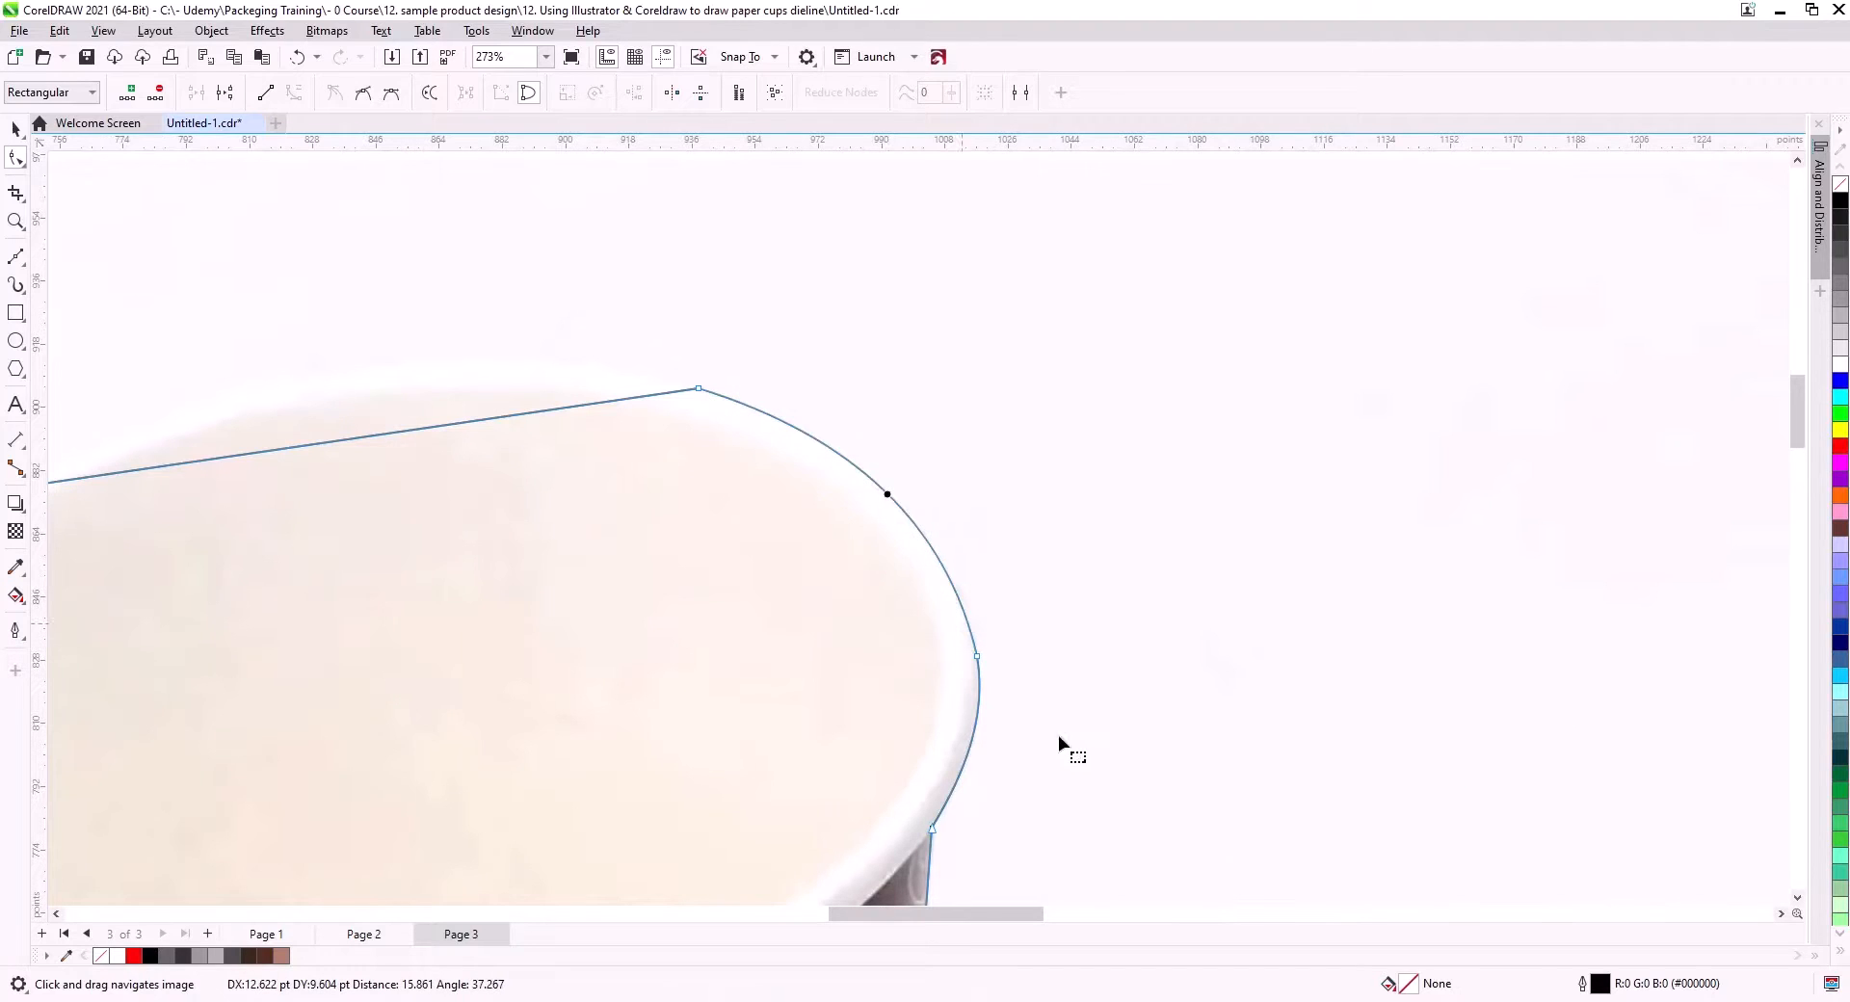
left_click(390, 92)
- Bend the outline's back and upper-left rim segments to match the cup's rim and smooth the node at the back
left_click_drag(461, 474, 886, 457)
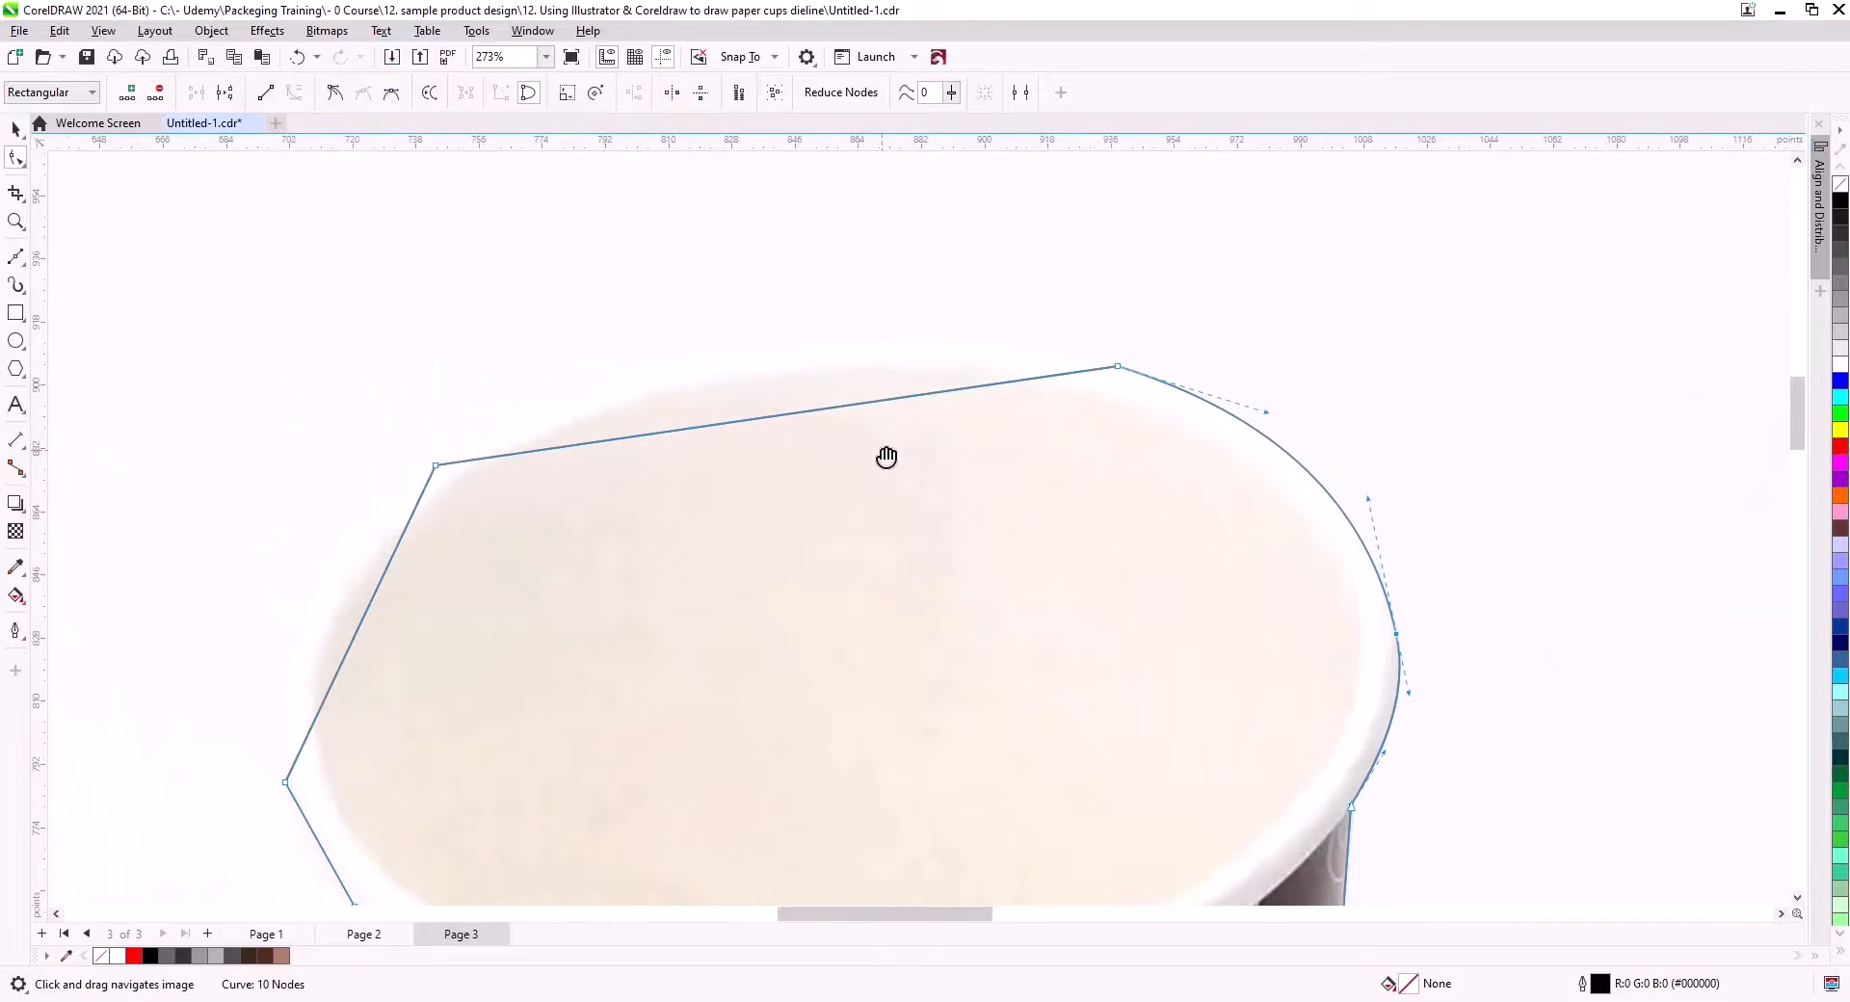
left_click_drag(774, 420, 767, 347)
left_click(365, 99)
left_click_drag(697, 491, 885, 306)
left_click_drag(560, 413, 504, 408)
left_click(624, 279)
- Curve the outline's lower-left rim segment and refine its node handle to follow the cup's rim
left_click_drag(811, 315, 703, 425)
scroll(888, 283, "up", 1)
left_click_drag(520, 533, 830, 298)
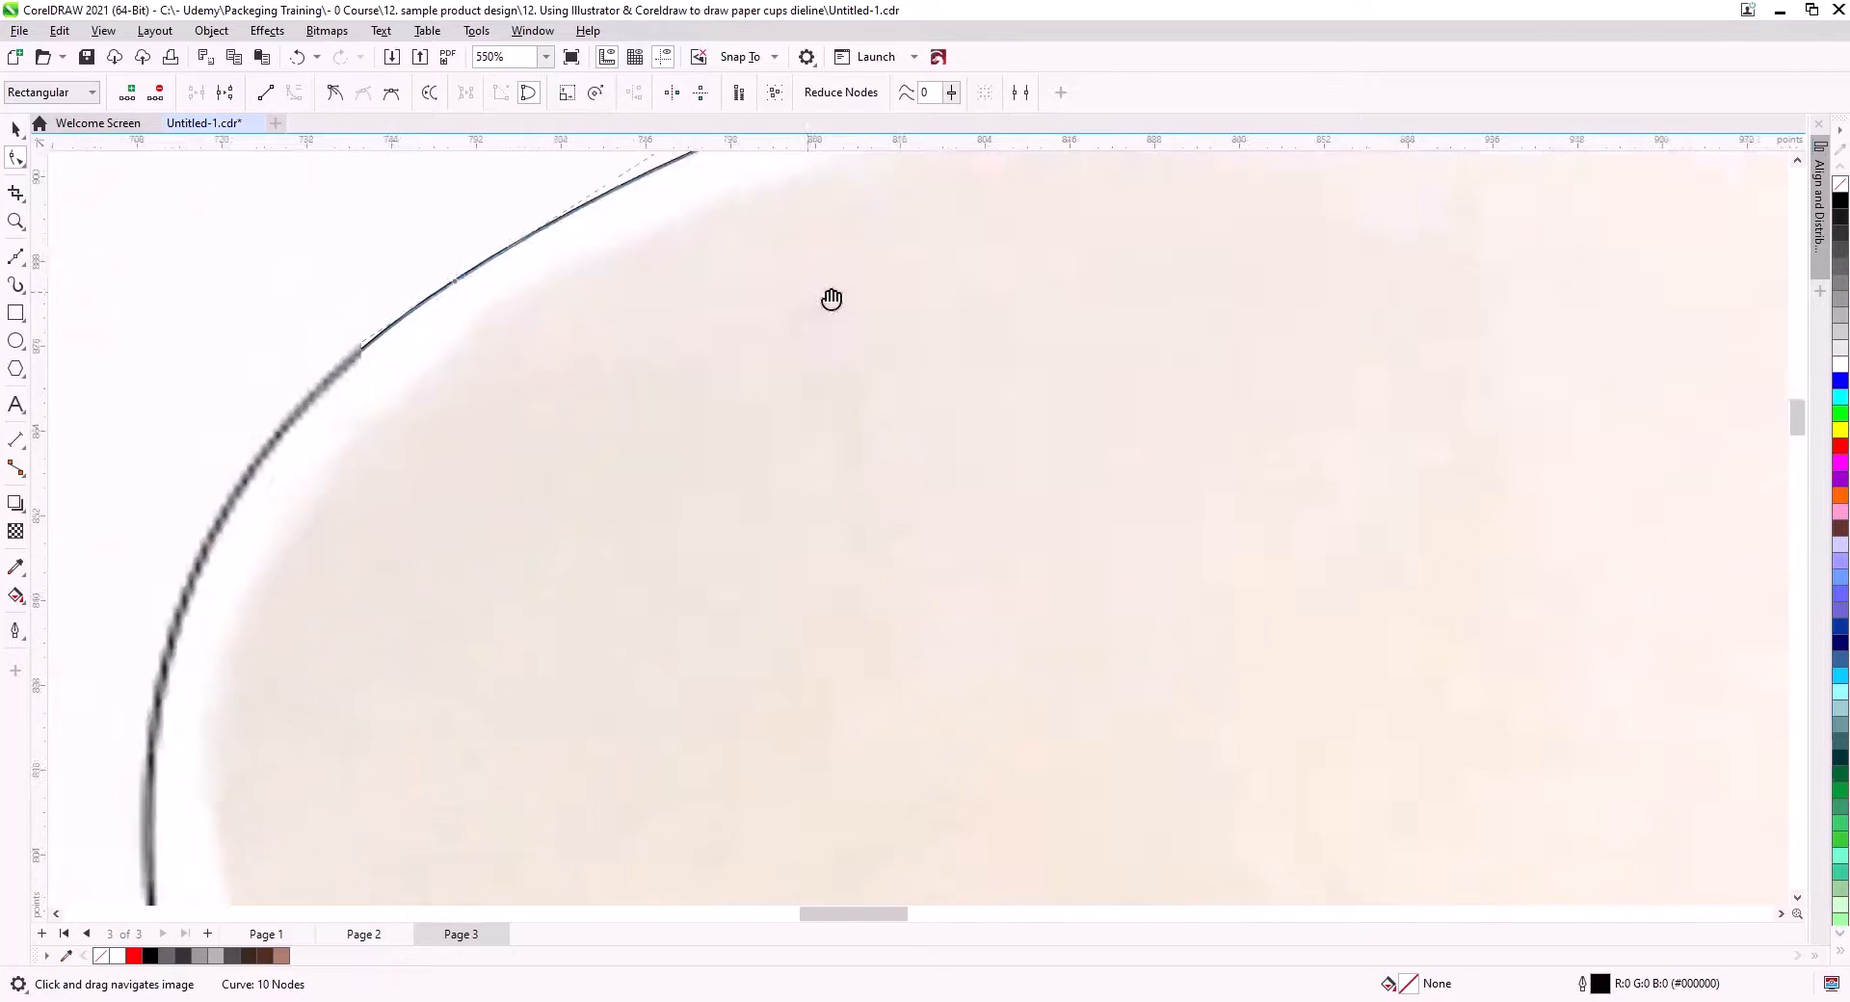
left_click_drag(573, 564, 777, 219)
scroll(587, 390, "down", 3)
left_click_drag(432, 331, 427, 330)
left_click_drag(652, 381, 638, 314)
left_click_drag(470, 480, 444, 478)
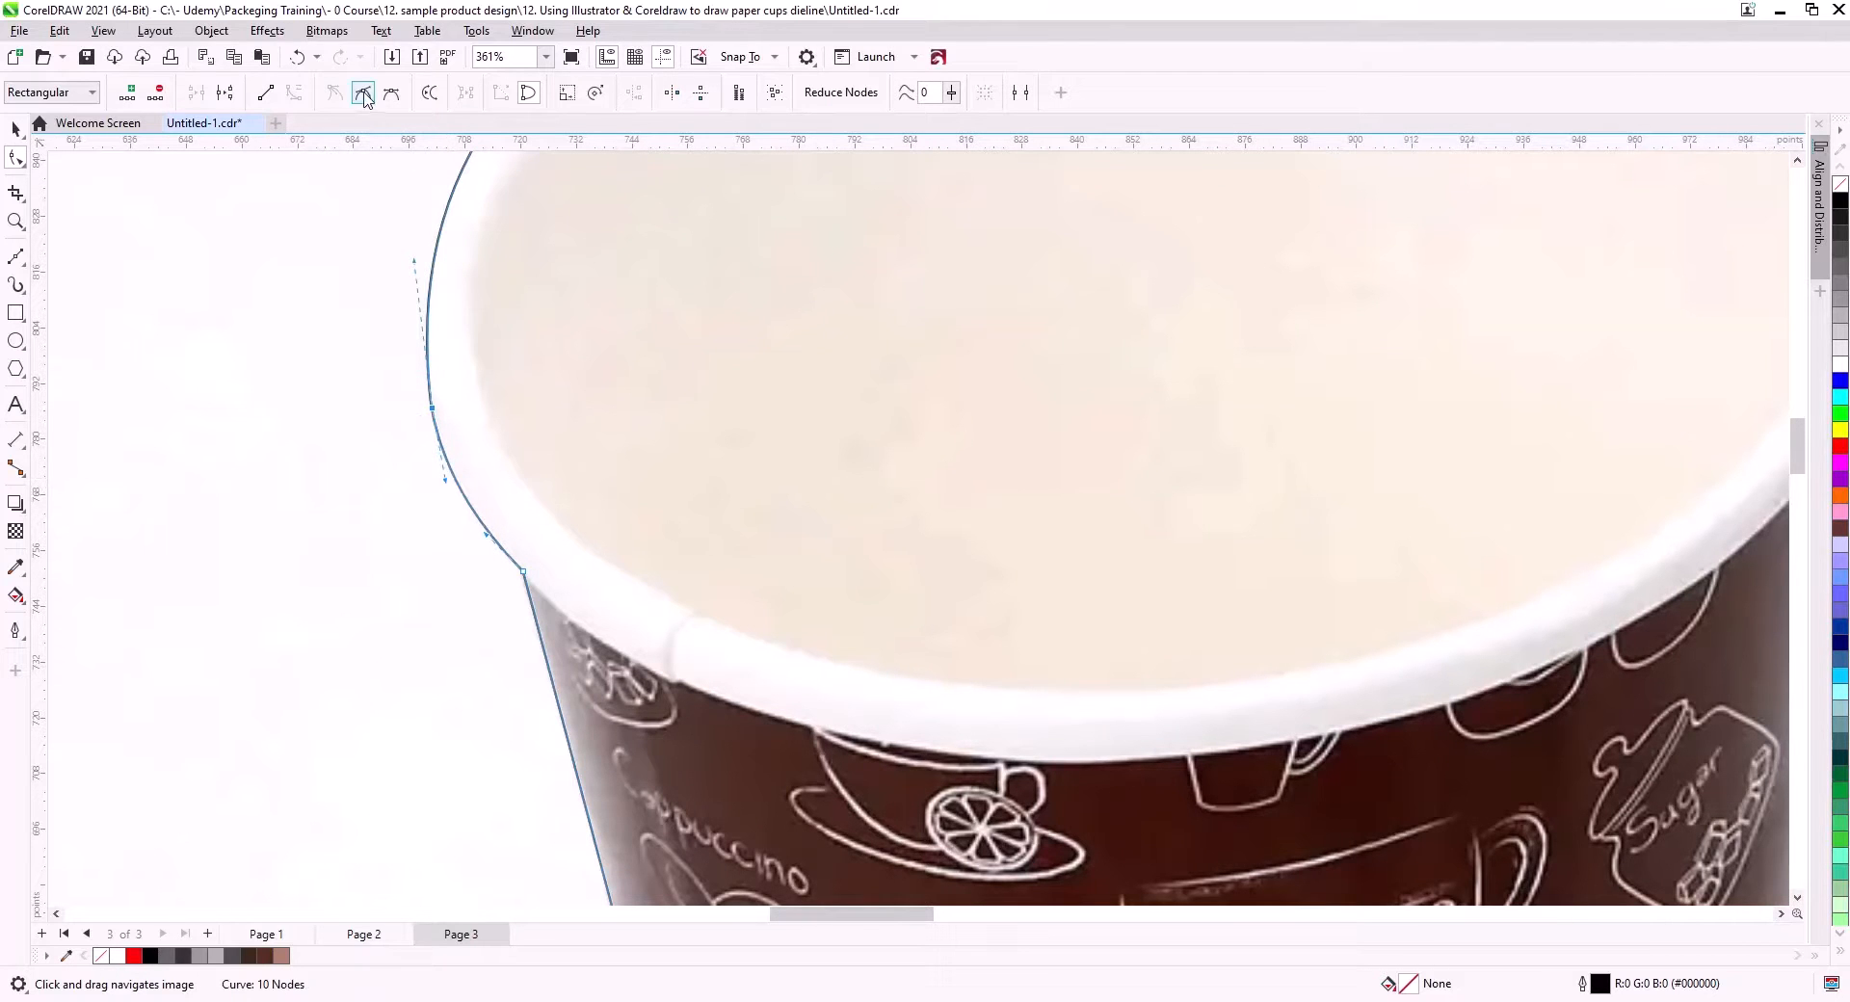
- Bend the outline's lower-left and bottom segments to follow the cup's base and smooth the node between them
left_click_drag(694, 599, 588, 173)
left_click_drag(766, 727, 621, 241)
left_click_drag(679, 599, 622, 368)
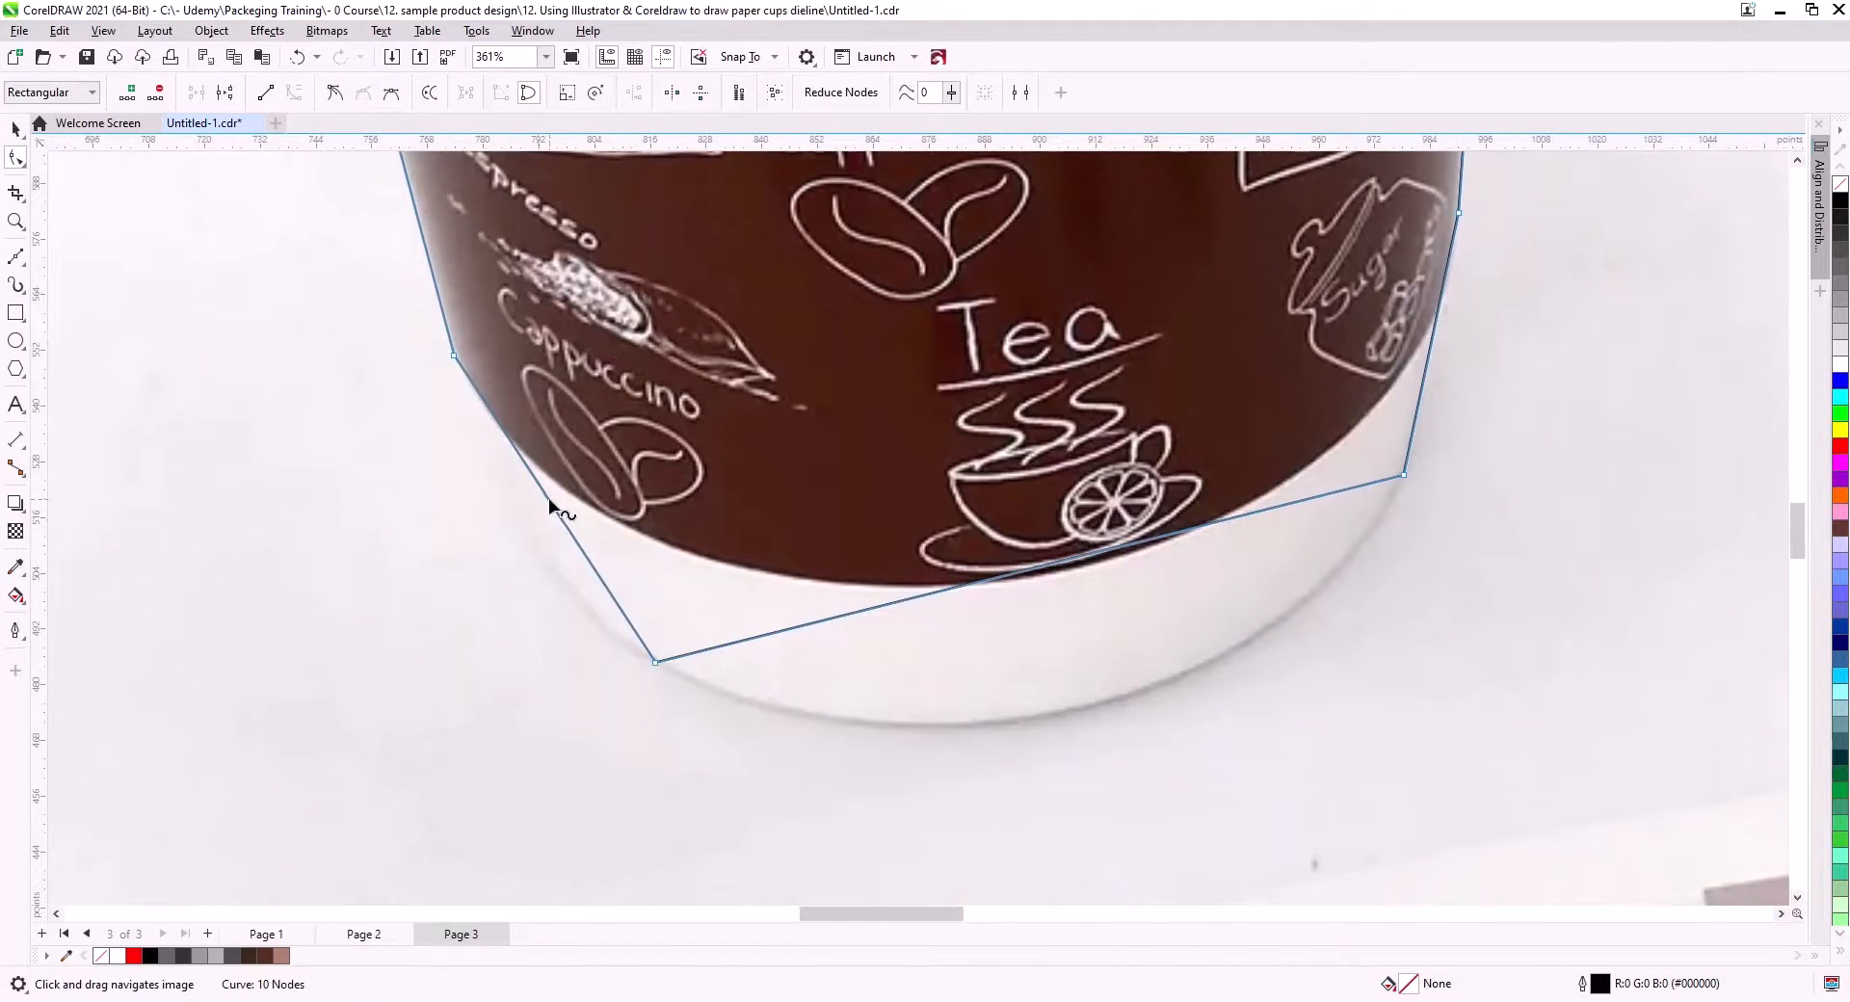
left_click_drag(549, 501, 538, 540)
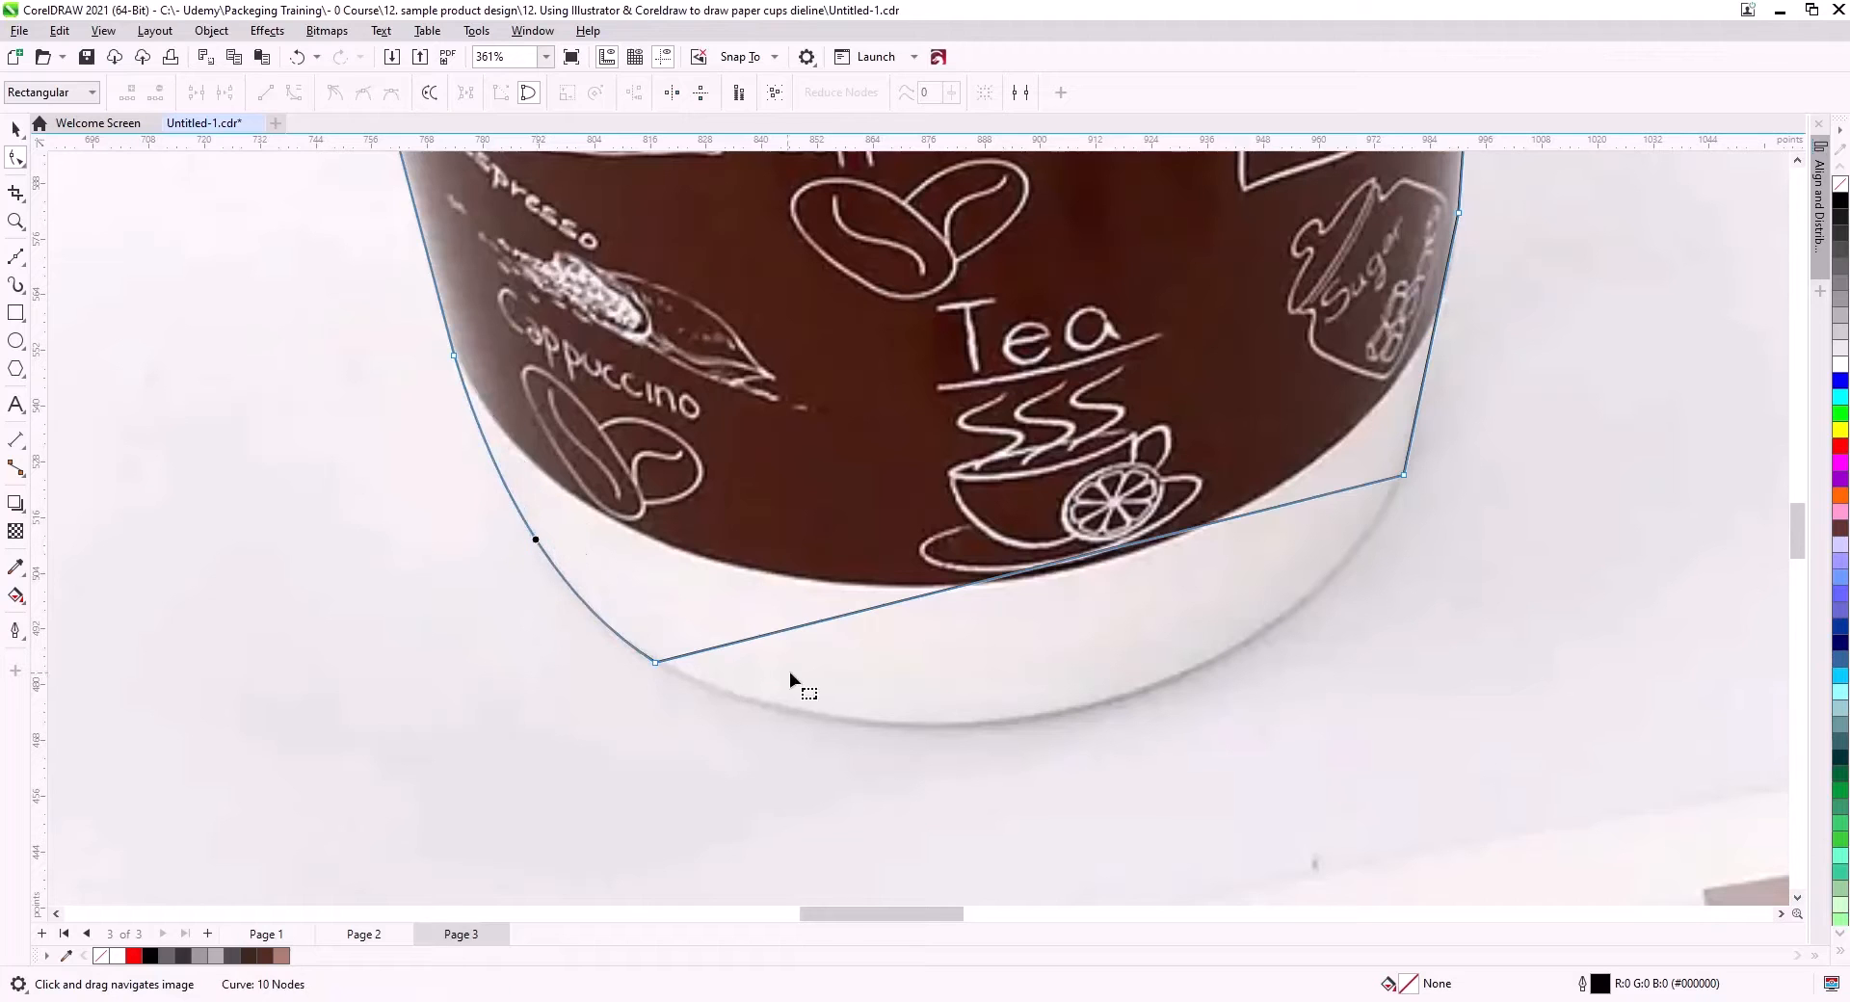
left_click_drag(1060, 569, 1265, 730)
mouse_move(935, 778)
left_mouse_down()
mouse_move(868, 775)
mouse_move(921, 782)
left_mouse_up()
left_click_drag(576, 613, 572, 615)
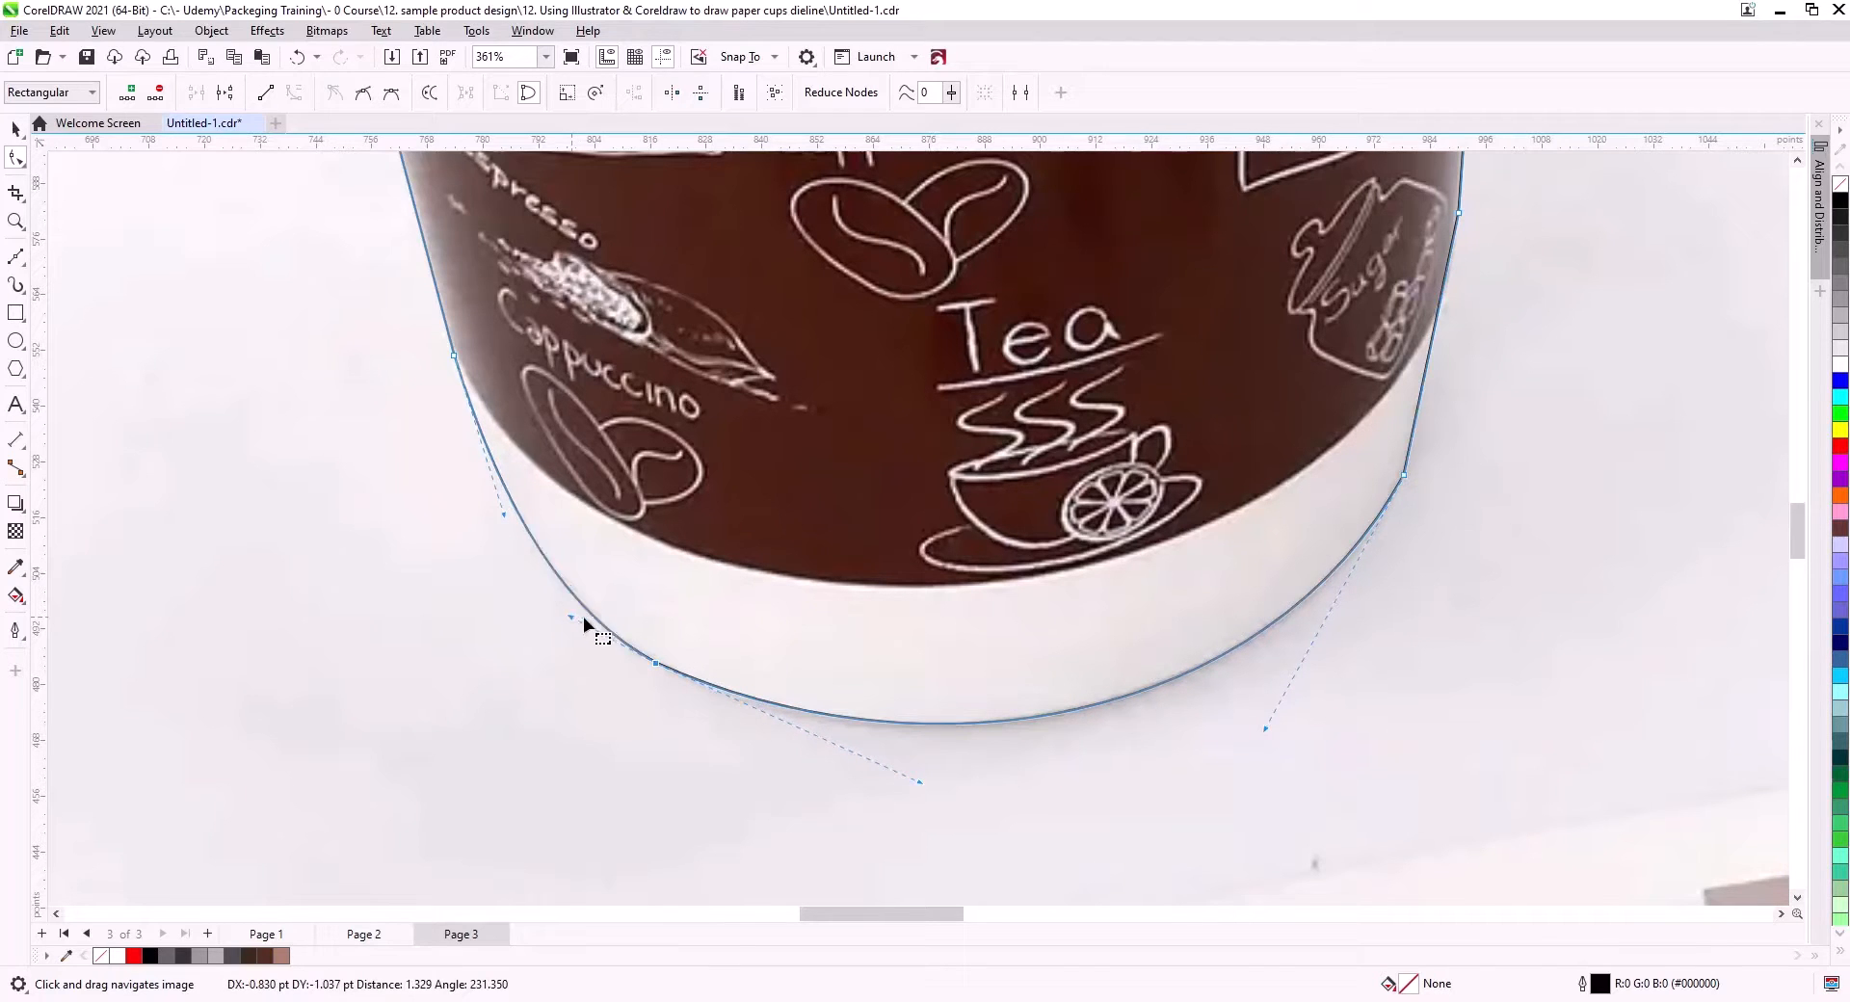
left_click(363, 92)
- Adjust the outline around the cup's lower-right base and smooth its node
left_click_drag(1235, 529, 717, 668)
left_click_drag(907, 495, 917, 543)
left_click(880, 621)
scroll(933, 562, "down", 4)
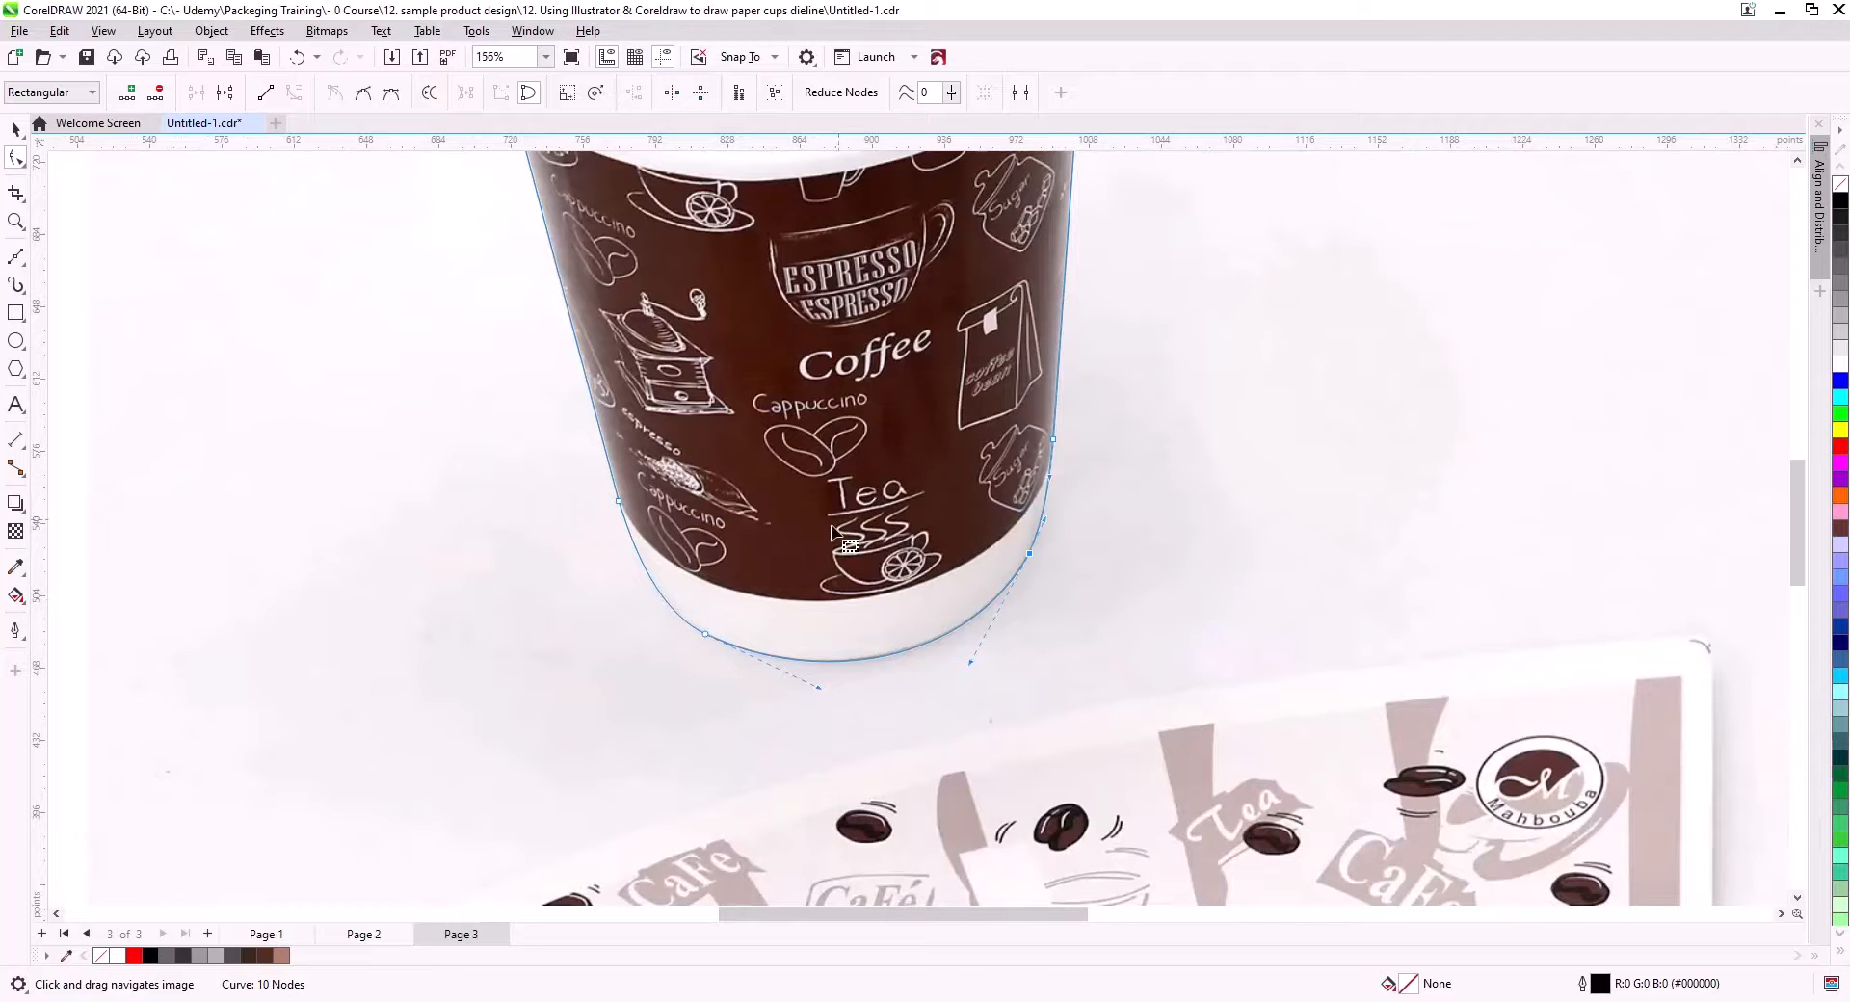
left_click(366, 99)
- Start a straight-segment Bézier outline of the flat sleeve, placing nodes around its upper-right corner, across the top edge and around the left corner
left_click_drag(920, 594, 792, 142)
left_click_drag(830, 561, 738, 607)
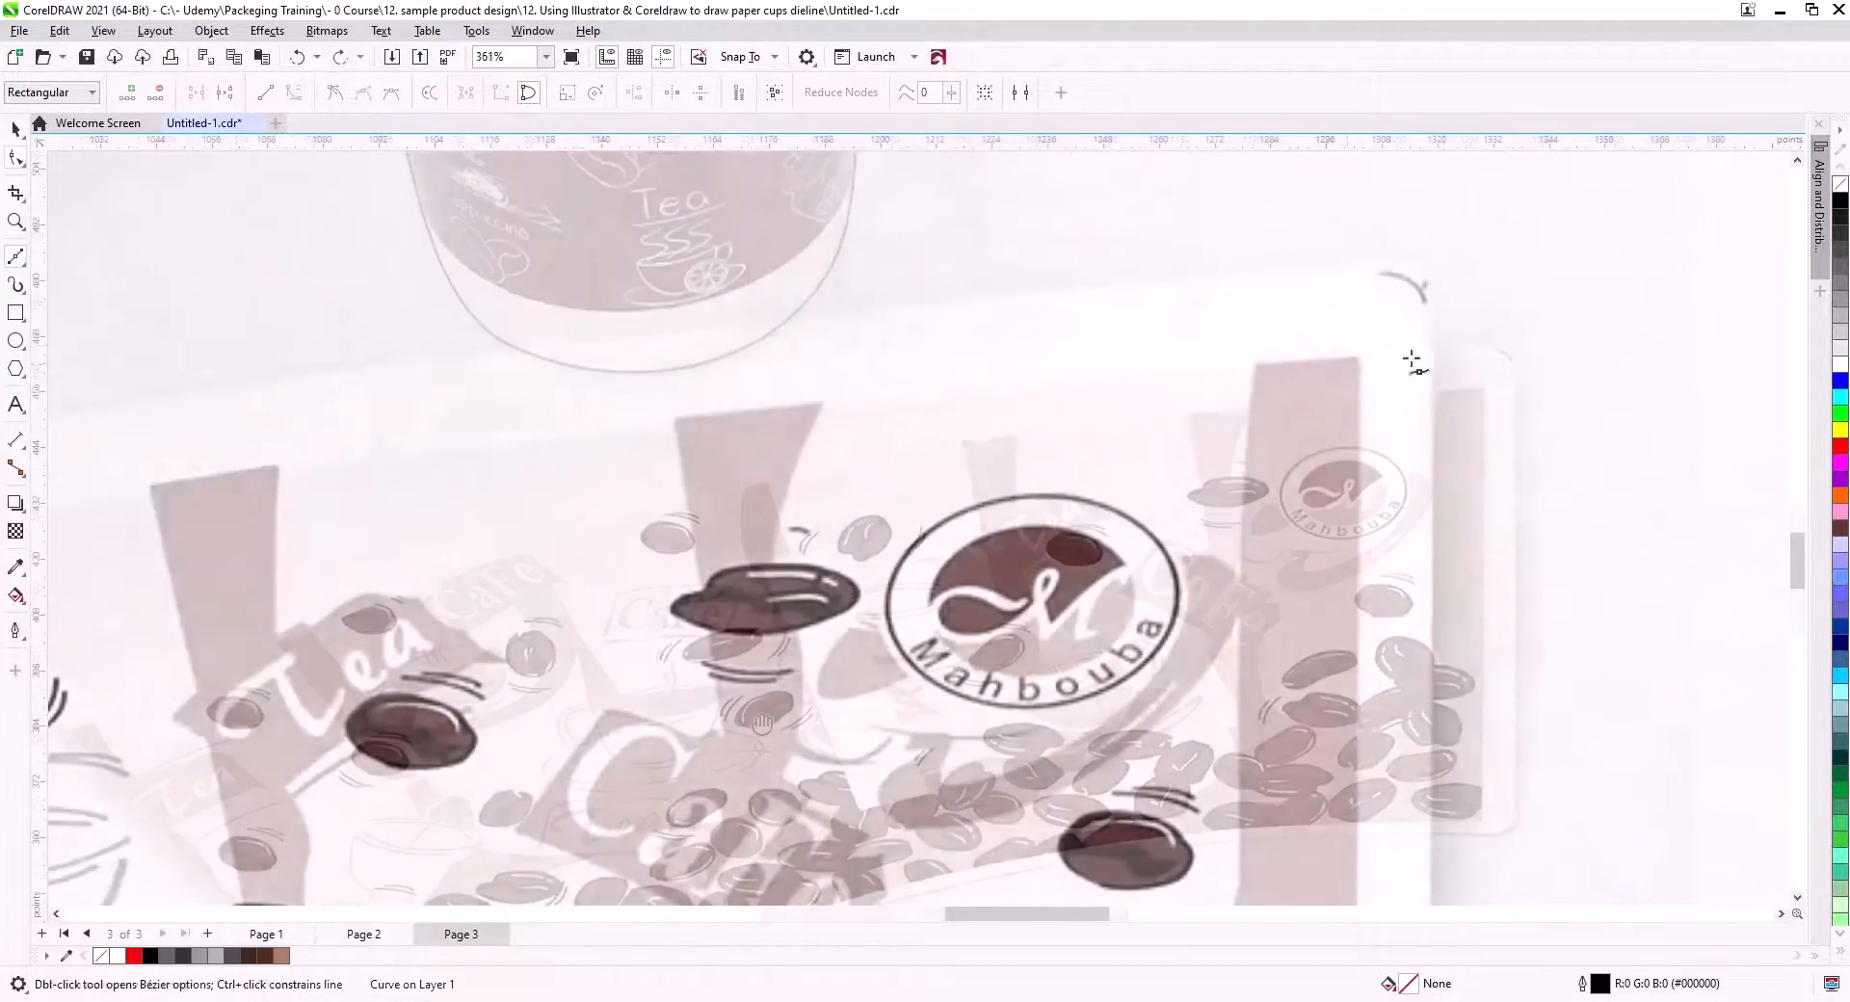
left_click(1432, 330)
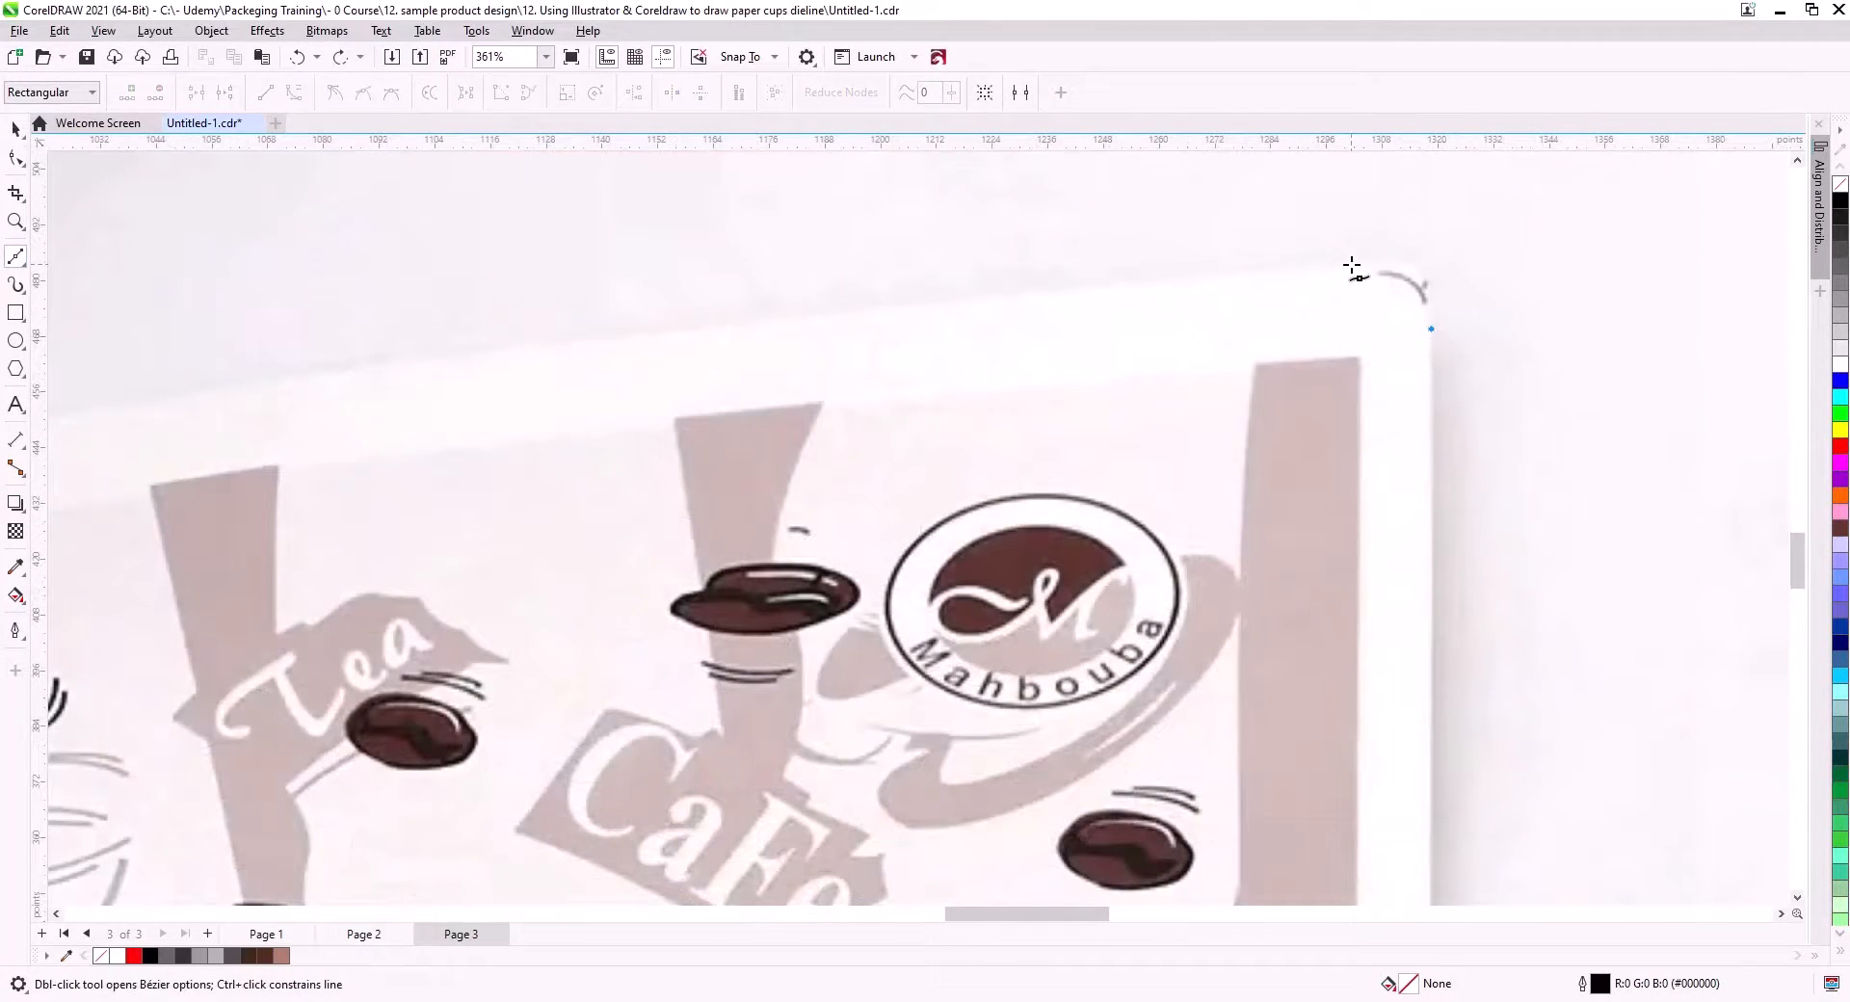
left_click(1351, 264)
left_click_drag(531, 520, 1516, 376)
left_click_drag(387, 612, 1342, 327)
left_click_drag(510, 594, 1173, 373)
left_click(696, 408)
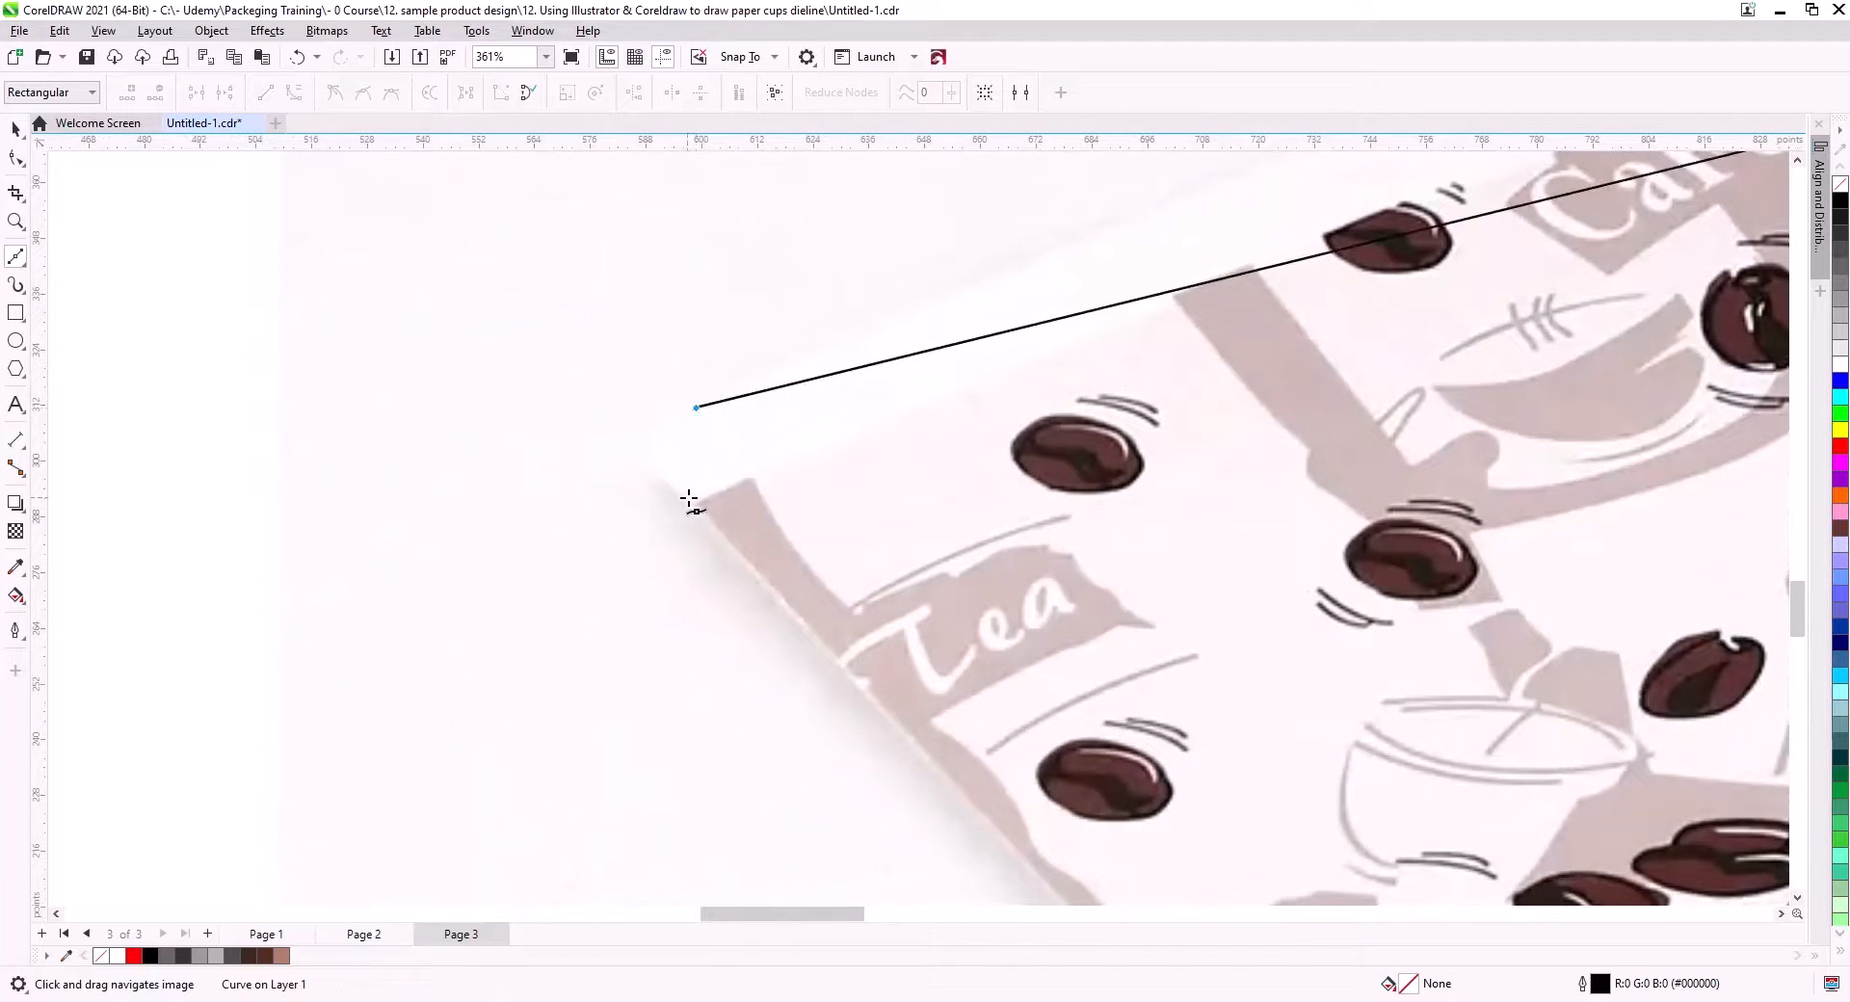
left_click(688, 490)
- Continue the sleeve outline around its lower-left and lower-right corners and close it at the starting node by the upper-right corner
left_click_drag(924, 641, 222, 168)
left_click_drag(737, 782, 607, 592)
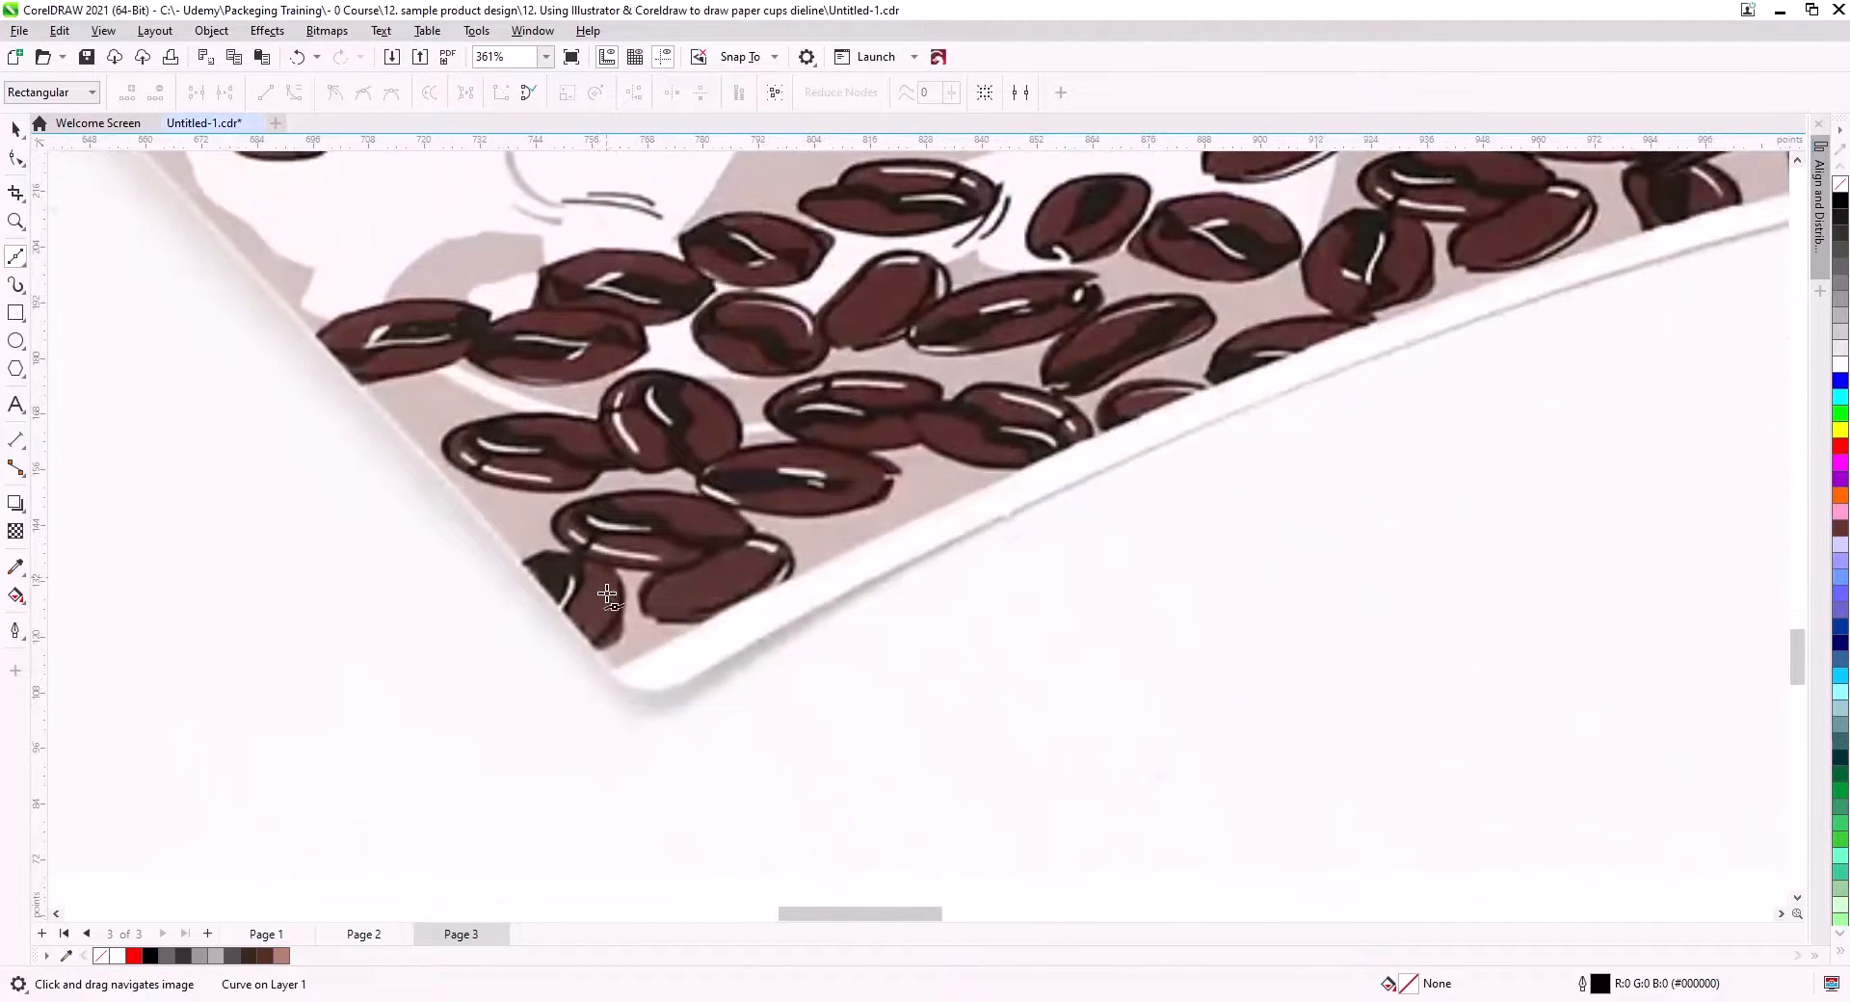
left_click(602, 665)
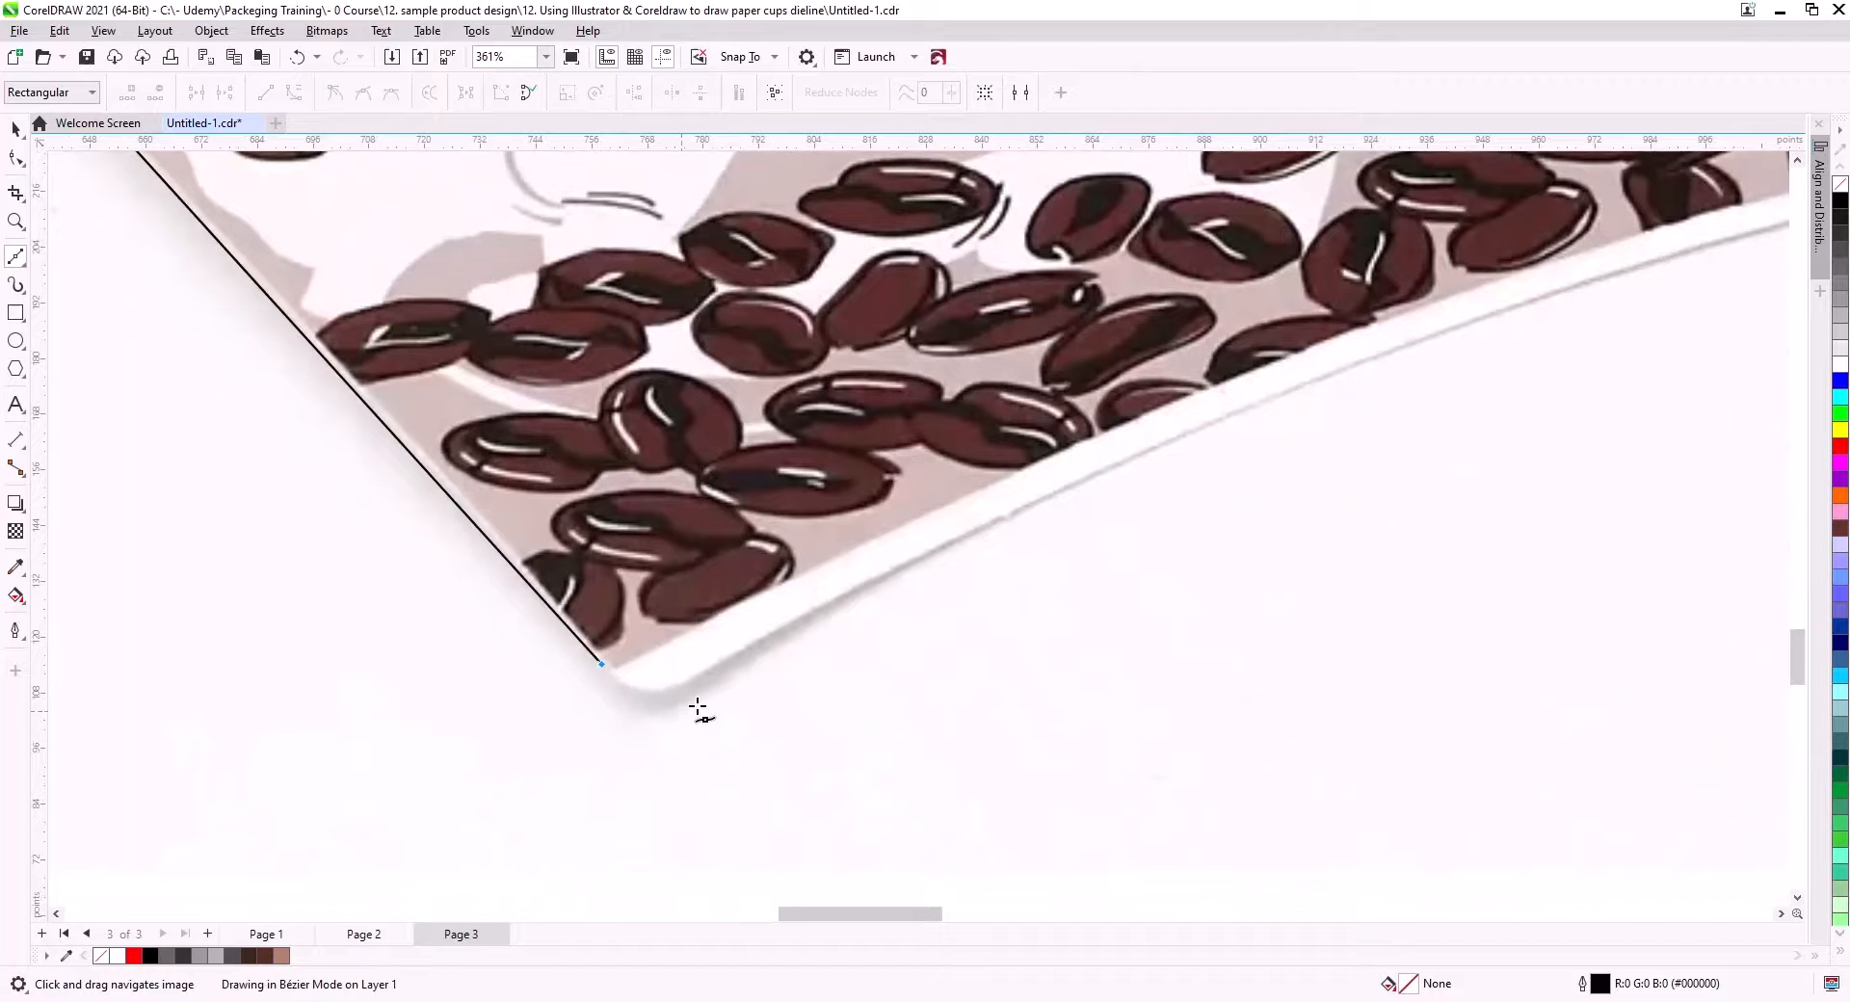
left_click(703, 675)
left_click_drag(1232, 589, 267, 911)
left_click_drag(1257, 615, 297, 720)
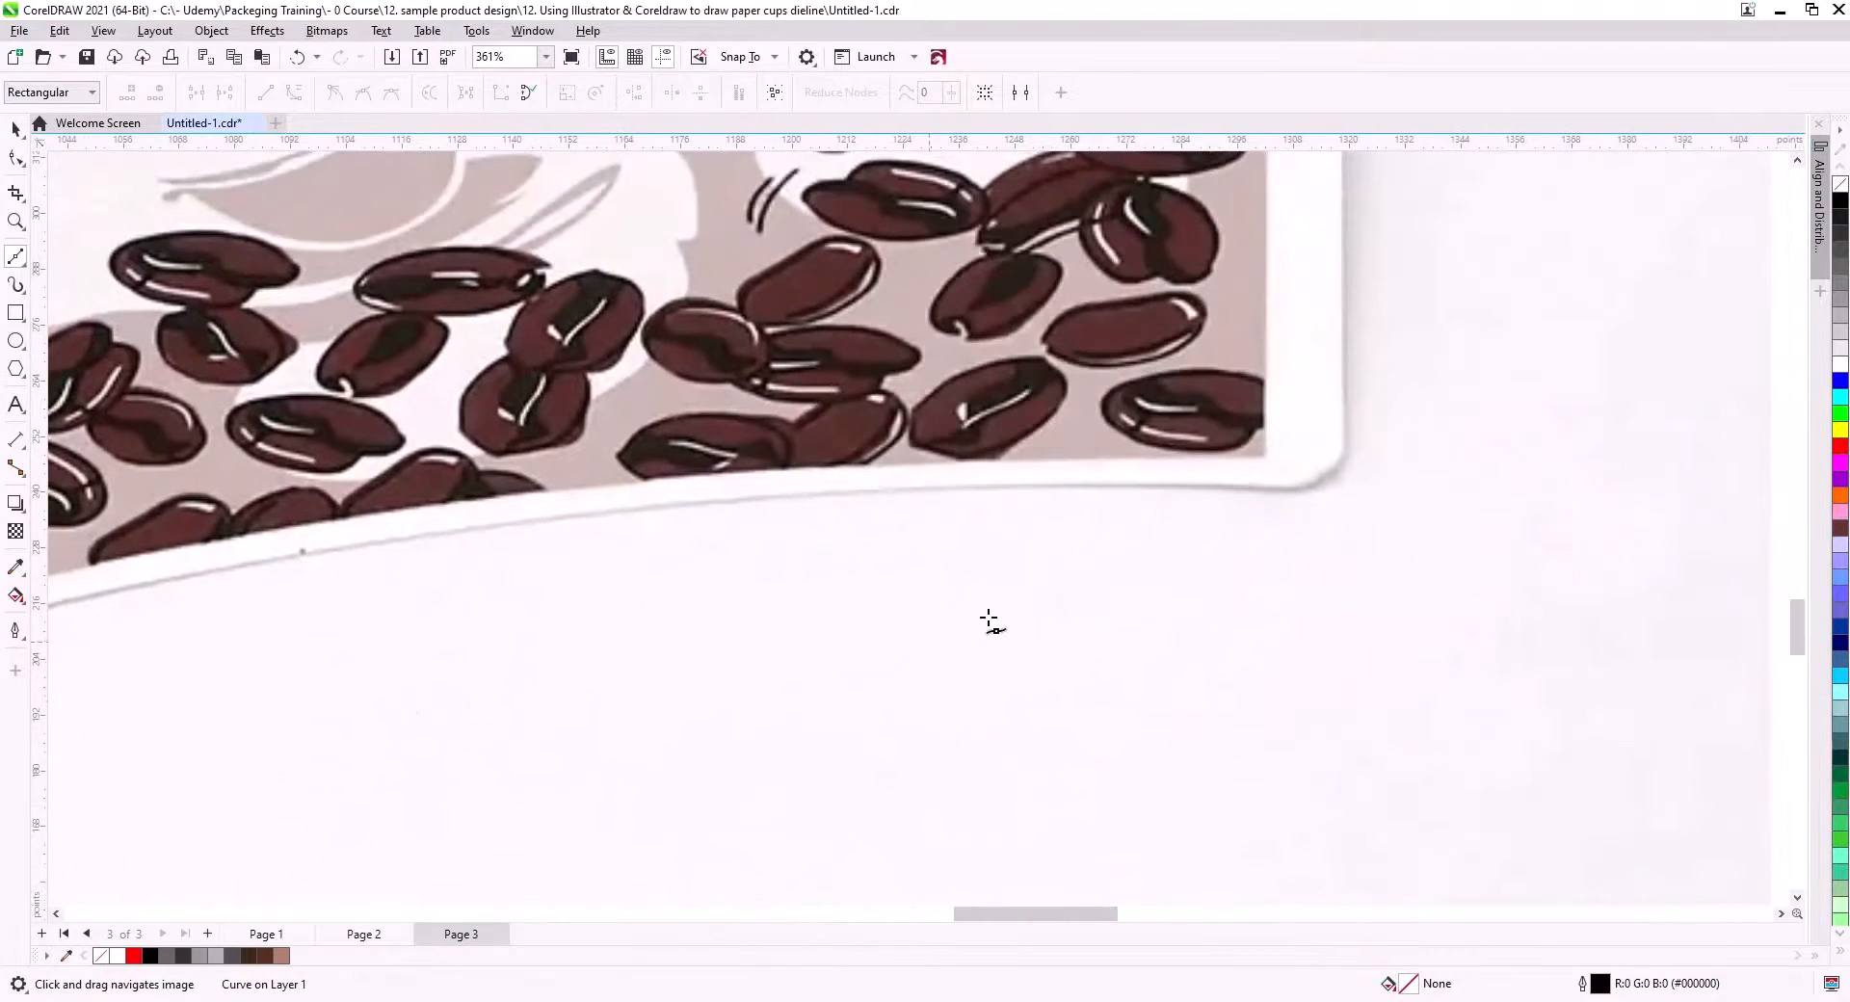
left_click(1267, 486)
left_click(1345, 420)
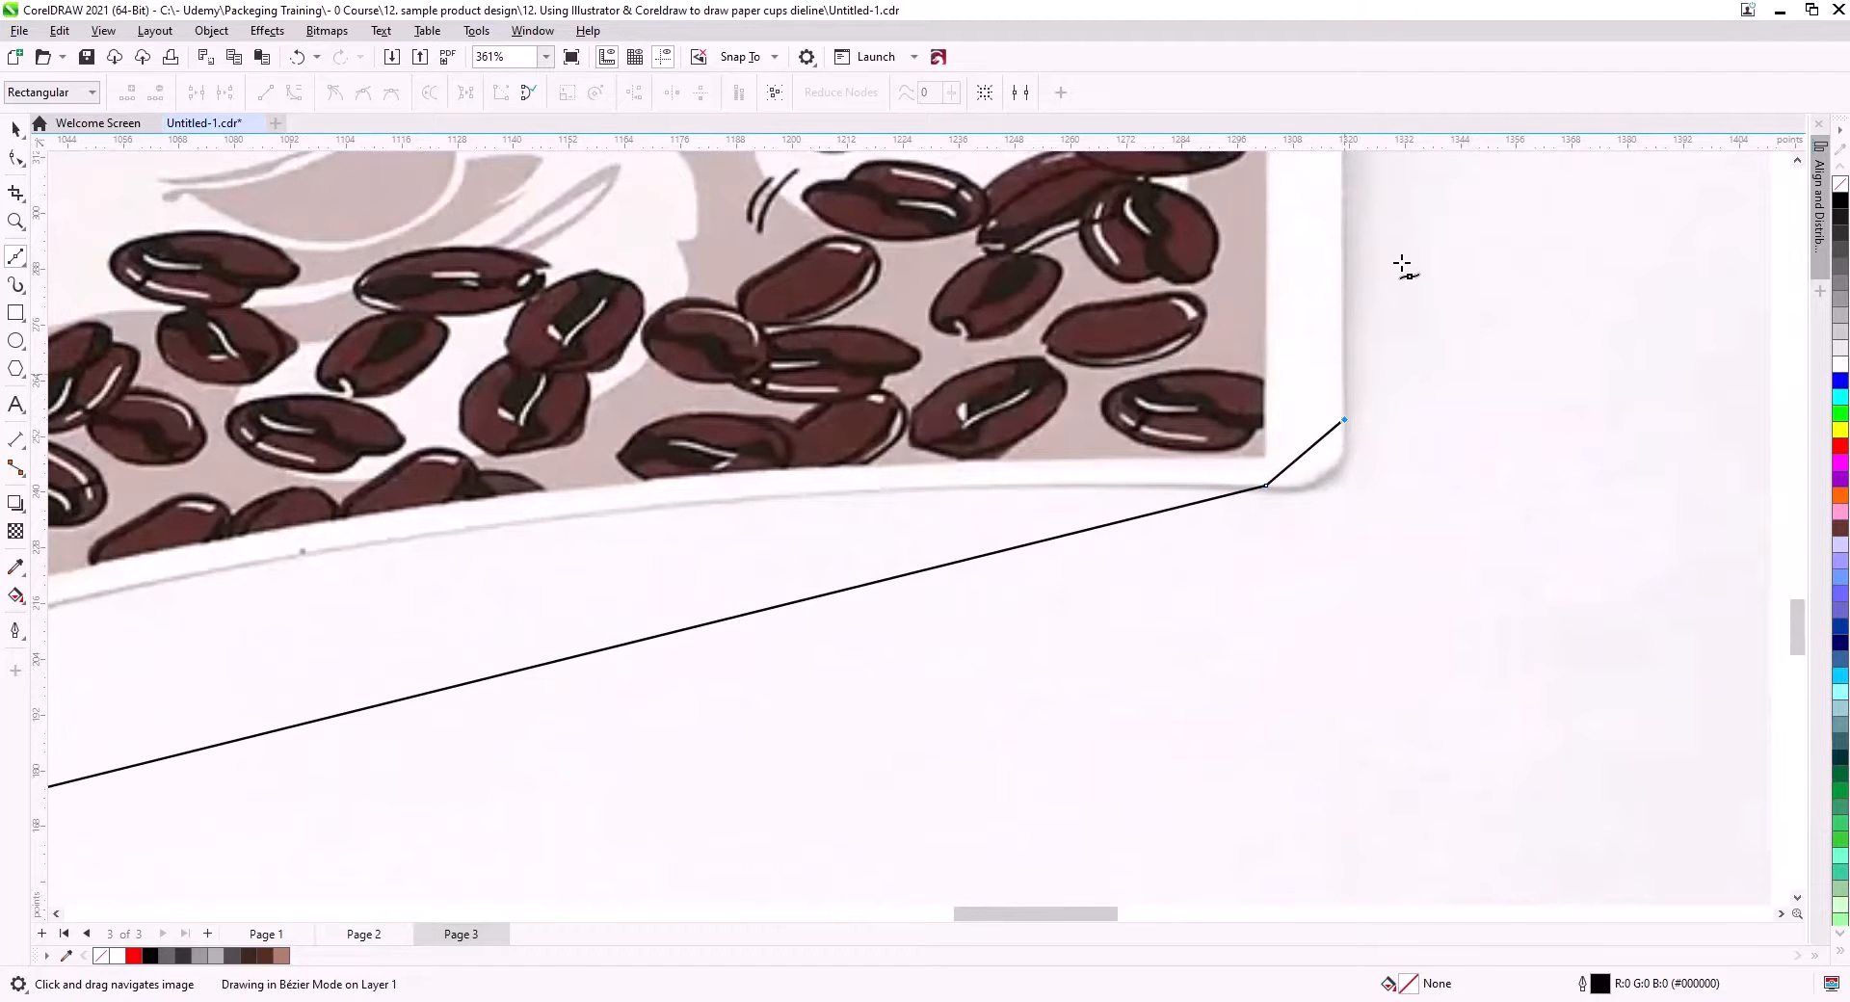
left_click_drag(1396, 257, 1306, 776)
left_click_drag(1336, 258, 1279, 690)
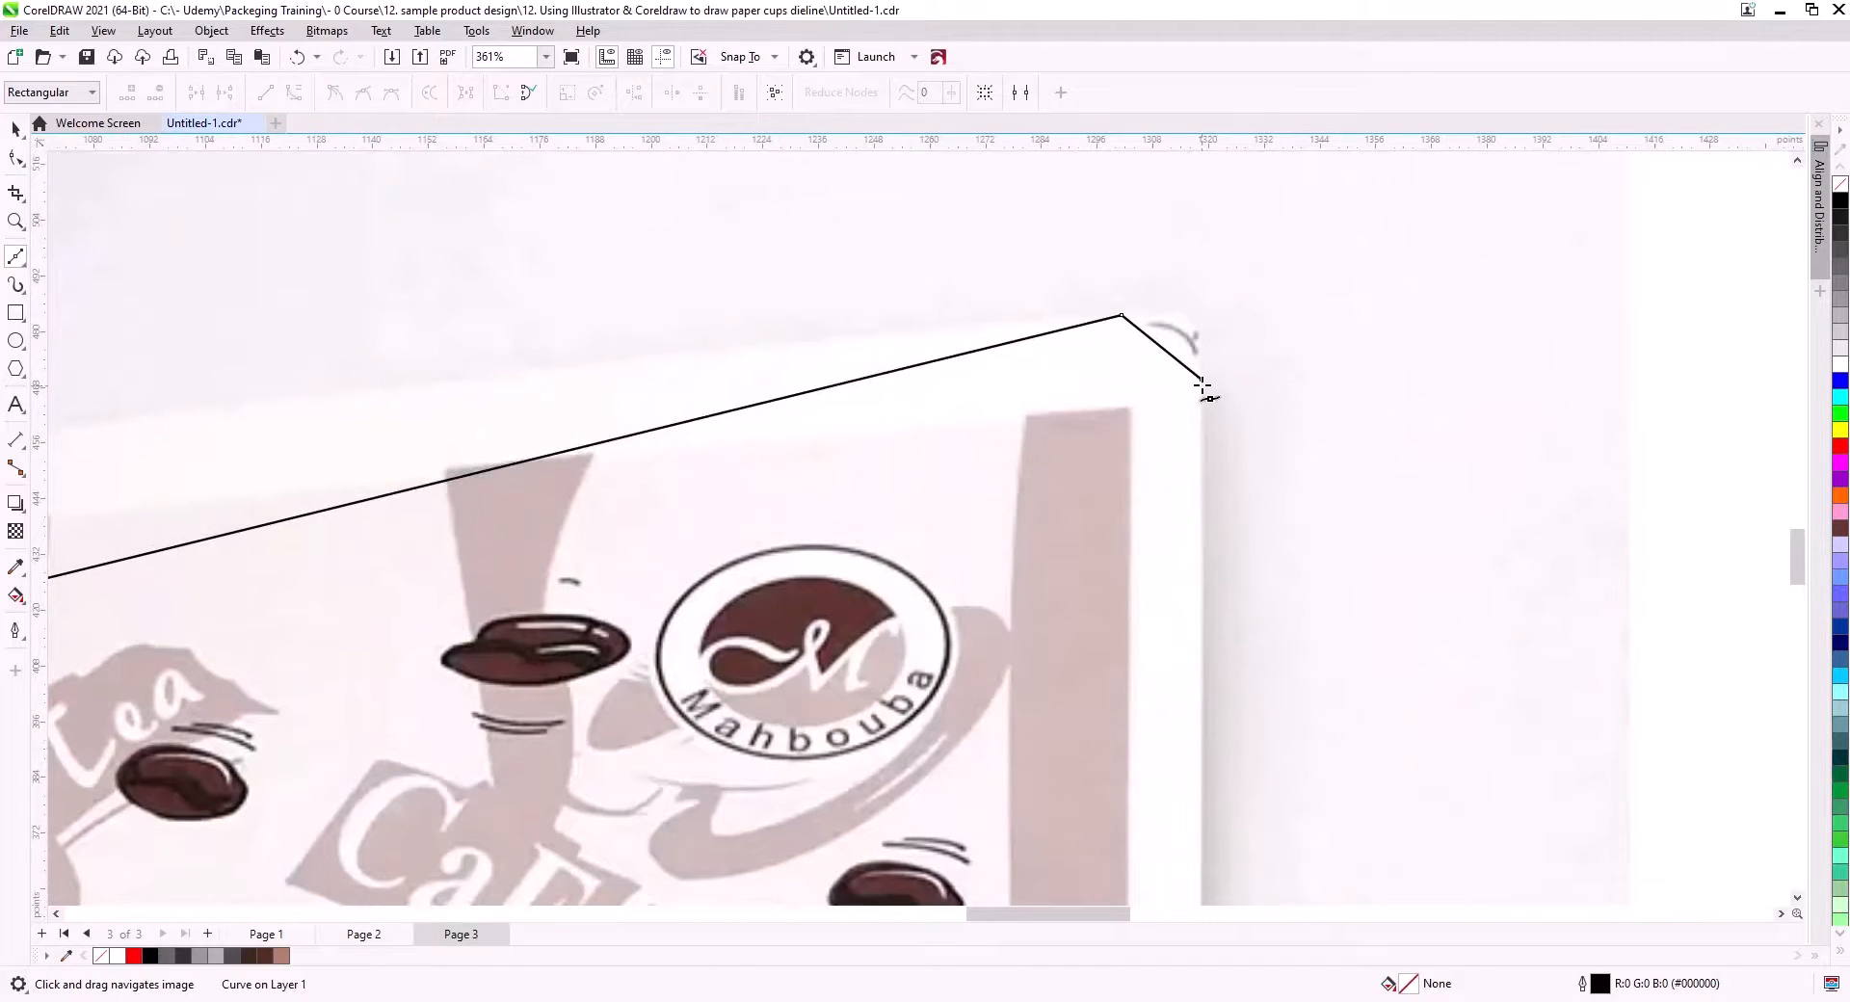
left_click(1203, 379)
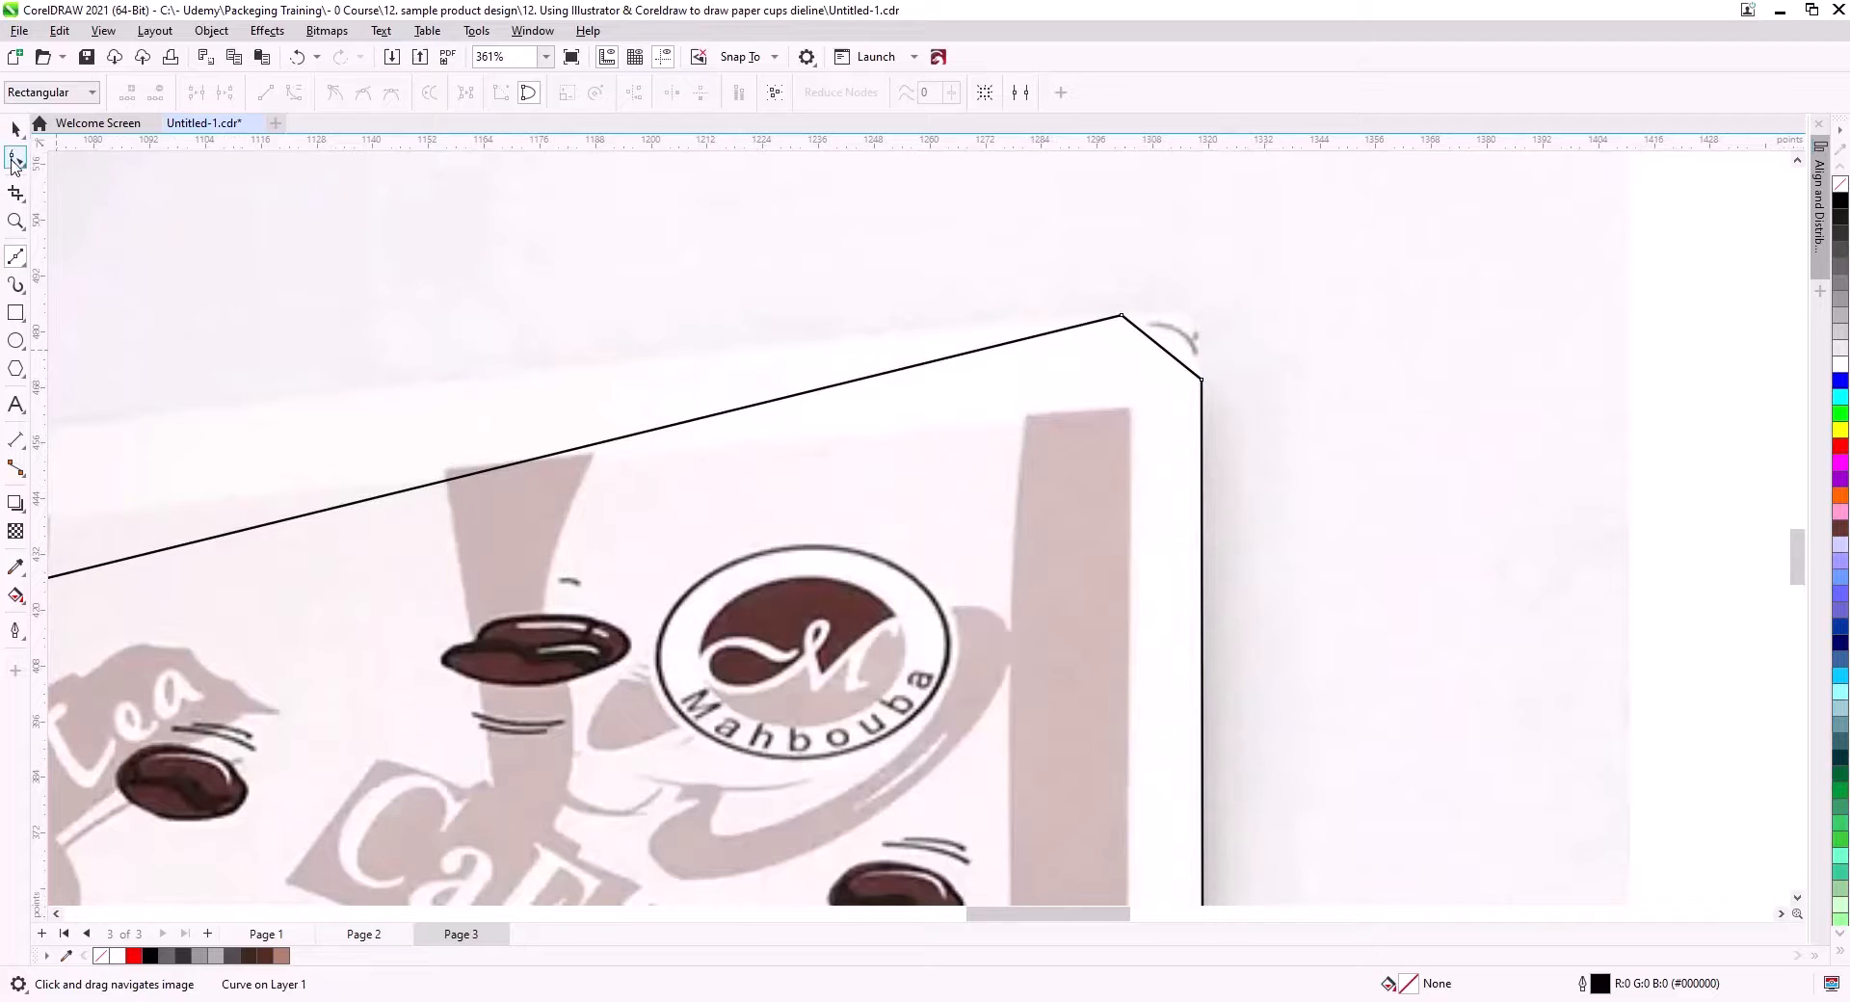
- Bend the sleeve outline's upper-right corner and top edge to follow the artwork, and smooth the node joining them
left_click(14, 159)
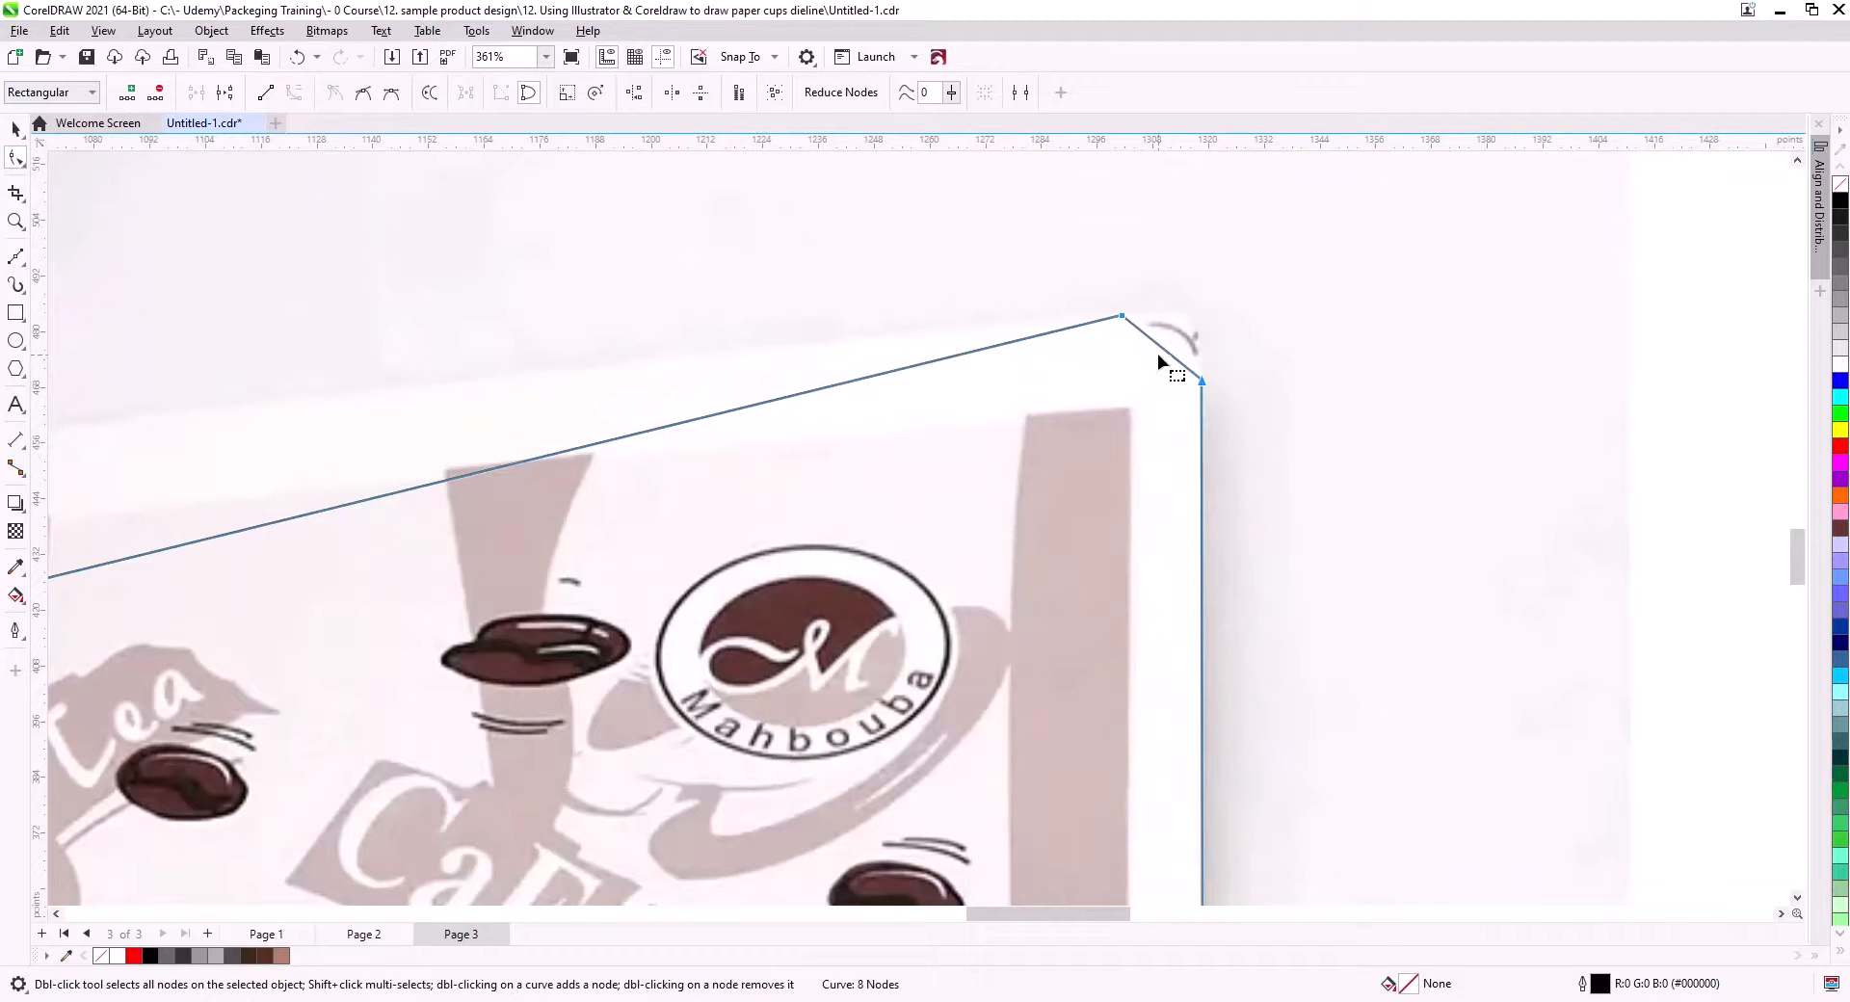
left_click_drag(1164, 351, 1181, 331)
scroll(1116, 501, "down", 4)
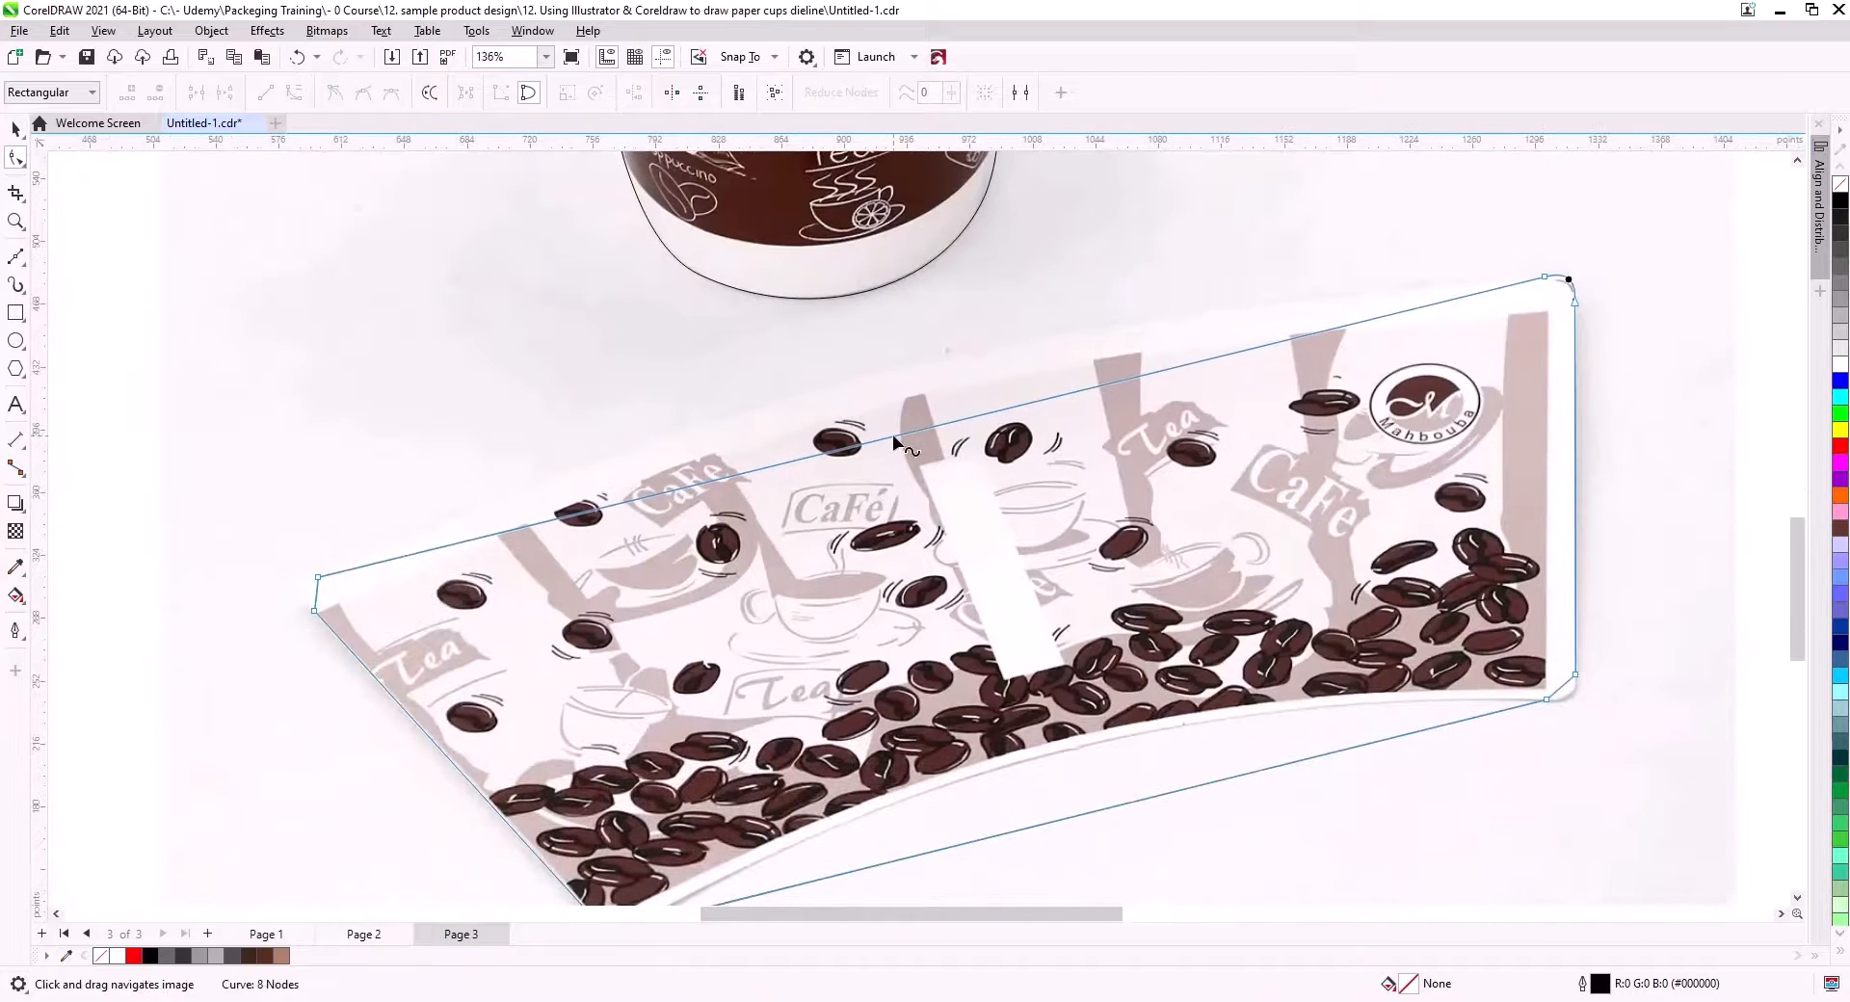
left_click_drag(892, 435, 876, 375)
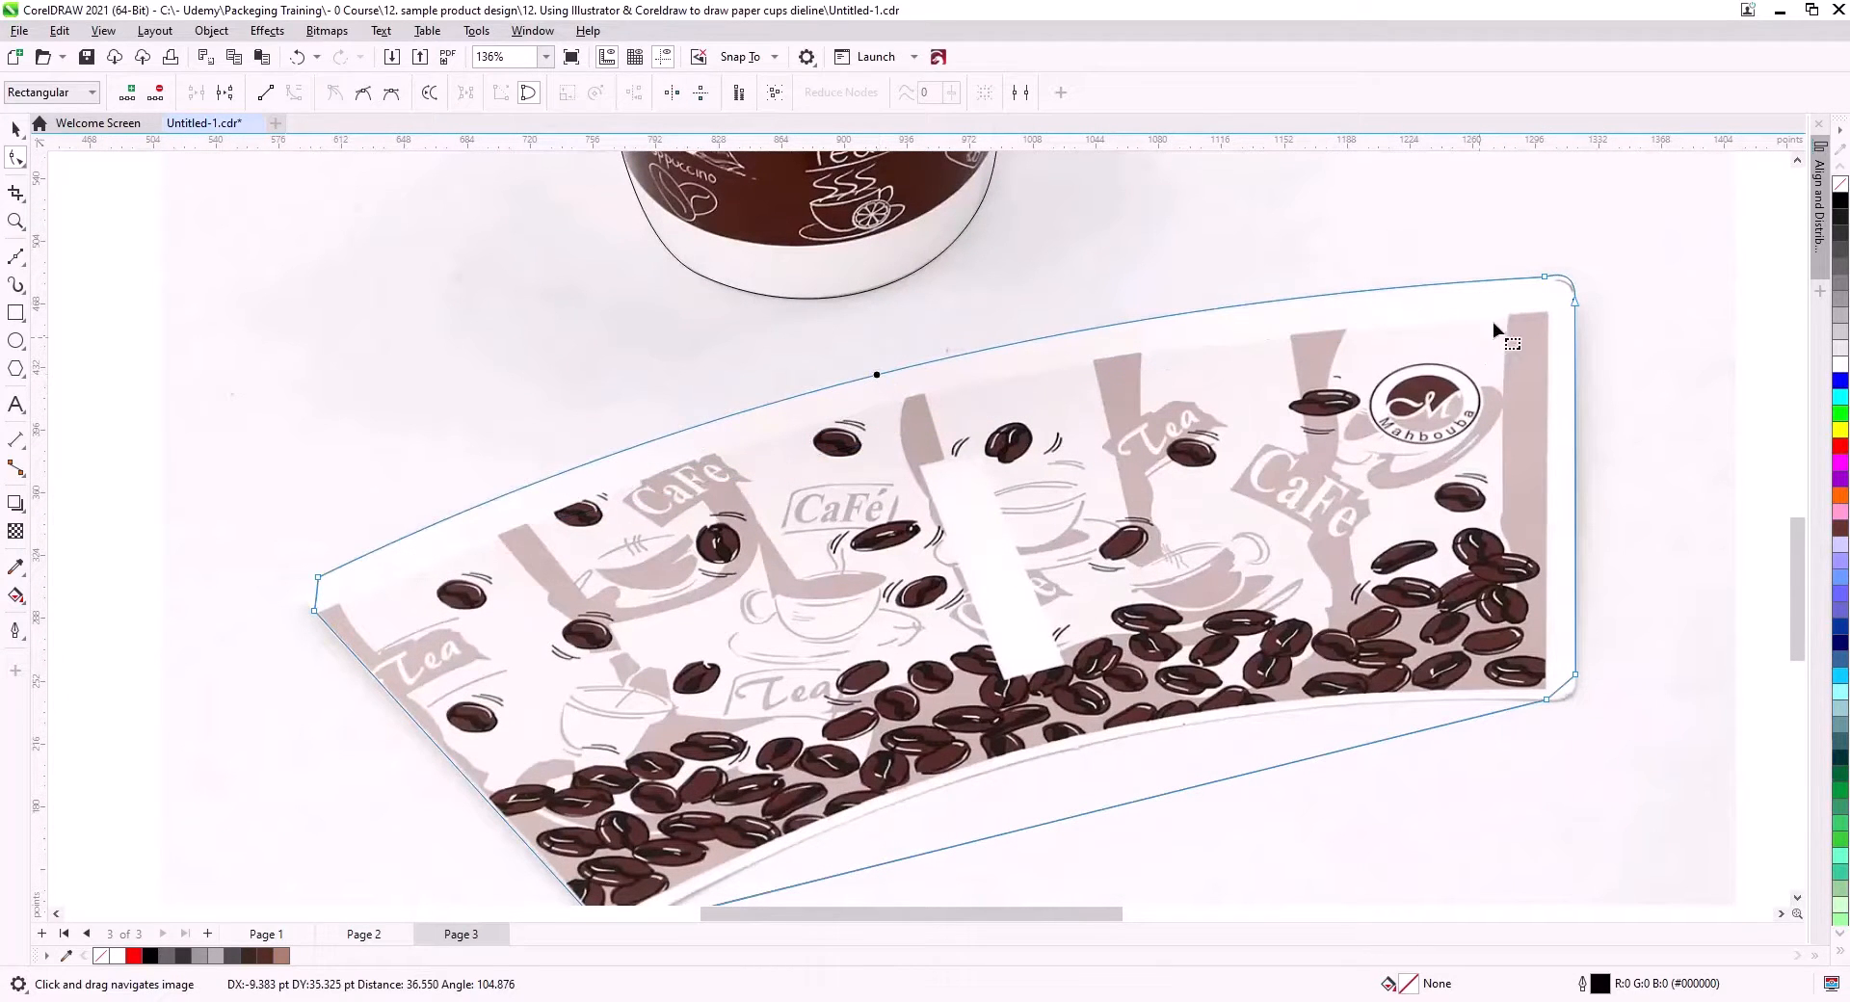
left_click(1535, 275)
left_click_drag(1564, 273, 1566, 278)
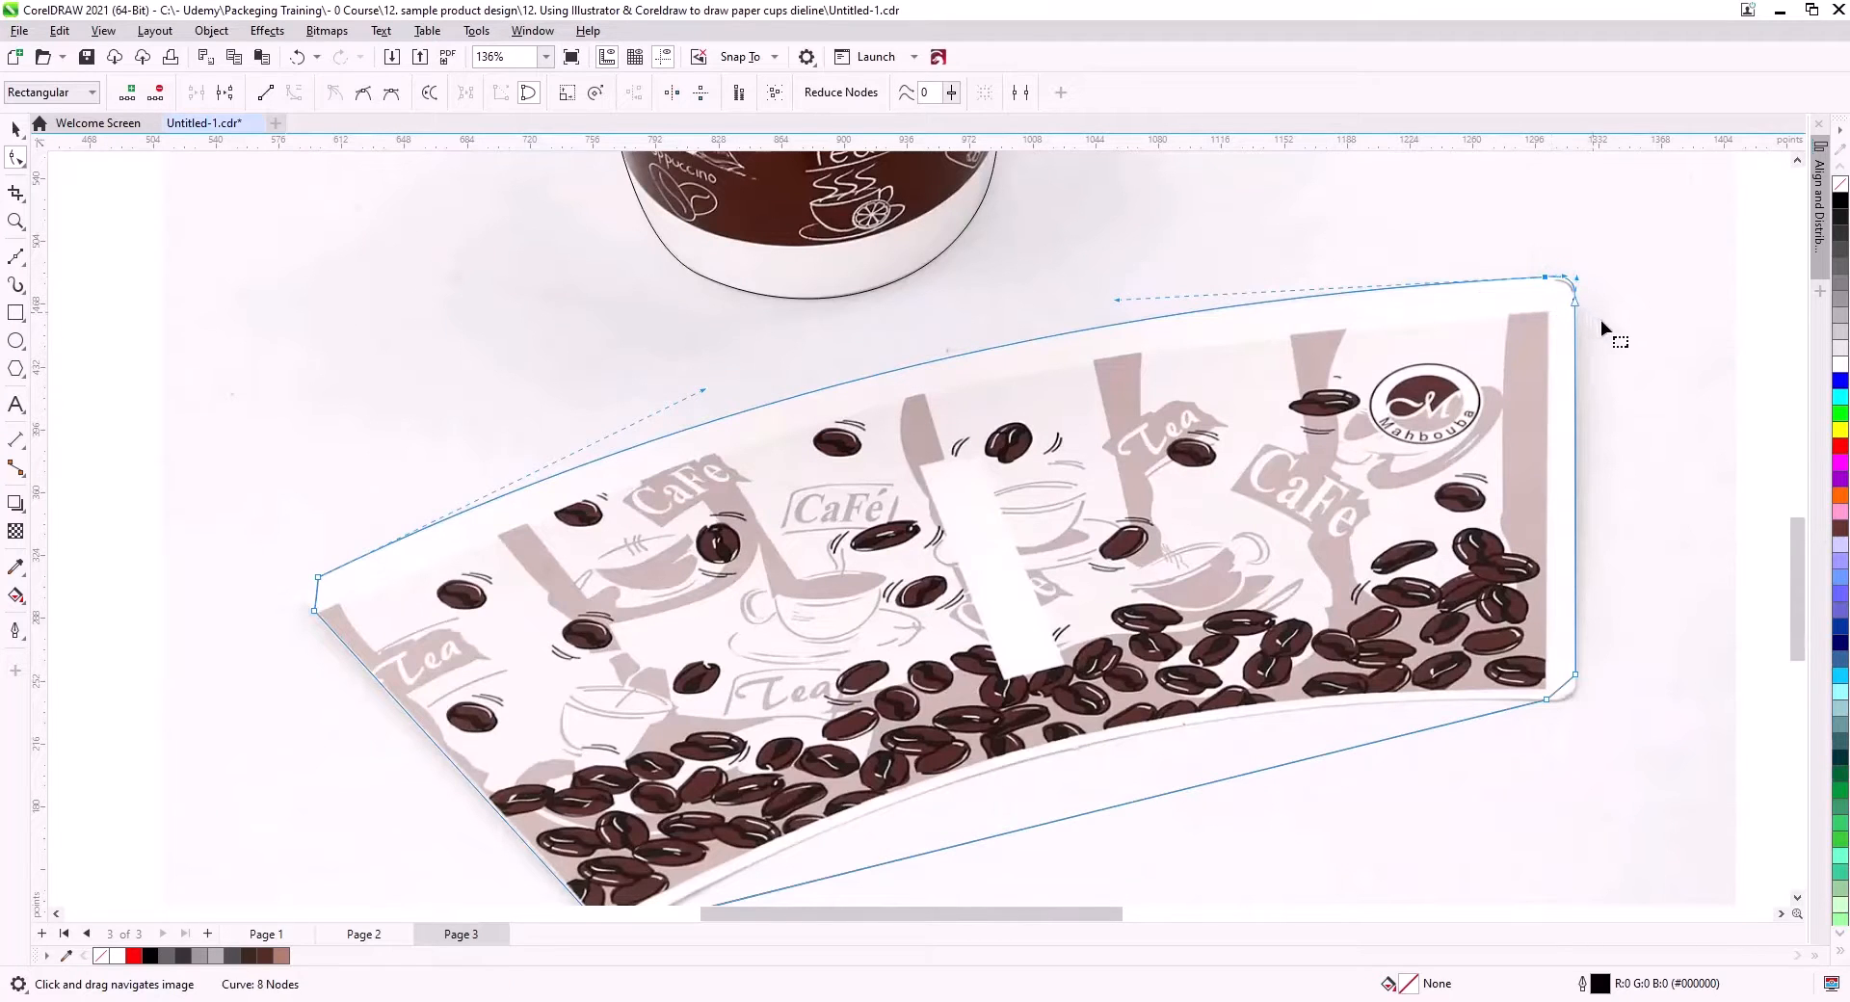
left_click(367, 96)
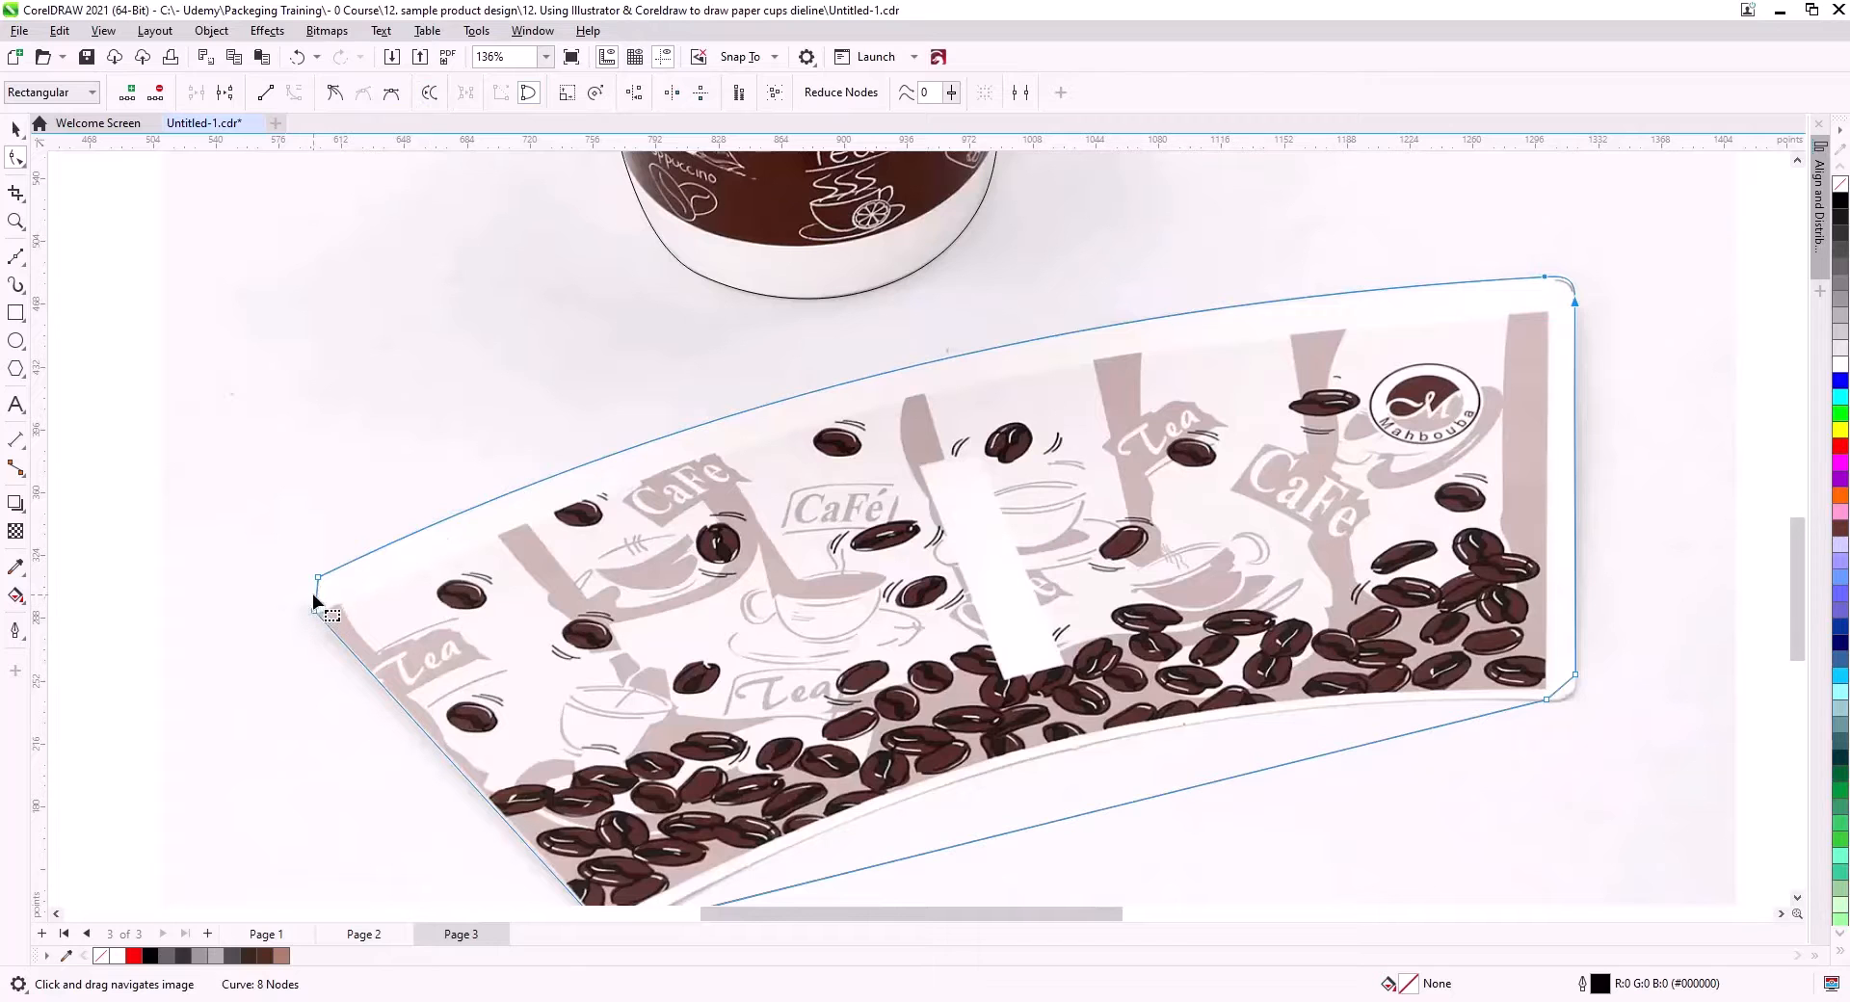
- Round the sleeve outline's left corner and refine its node handle to blend into the slanted side edge
left_click_drag(313, 599, 304, 591)
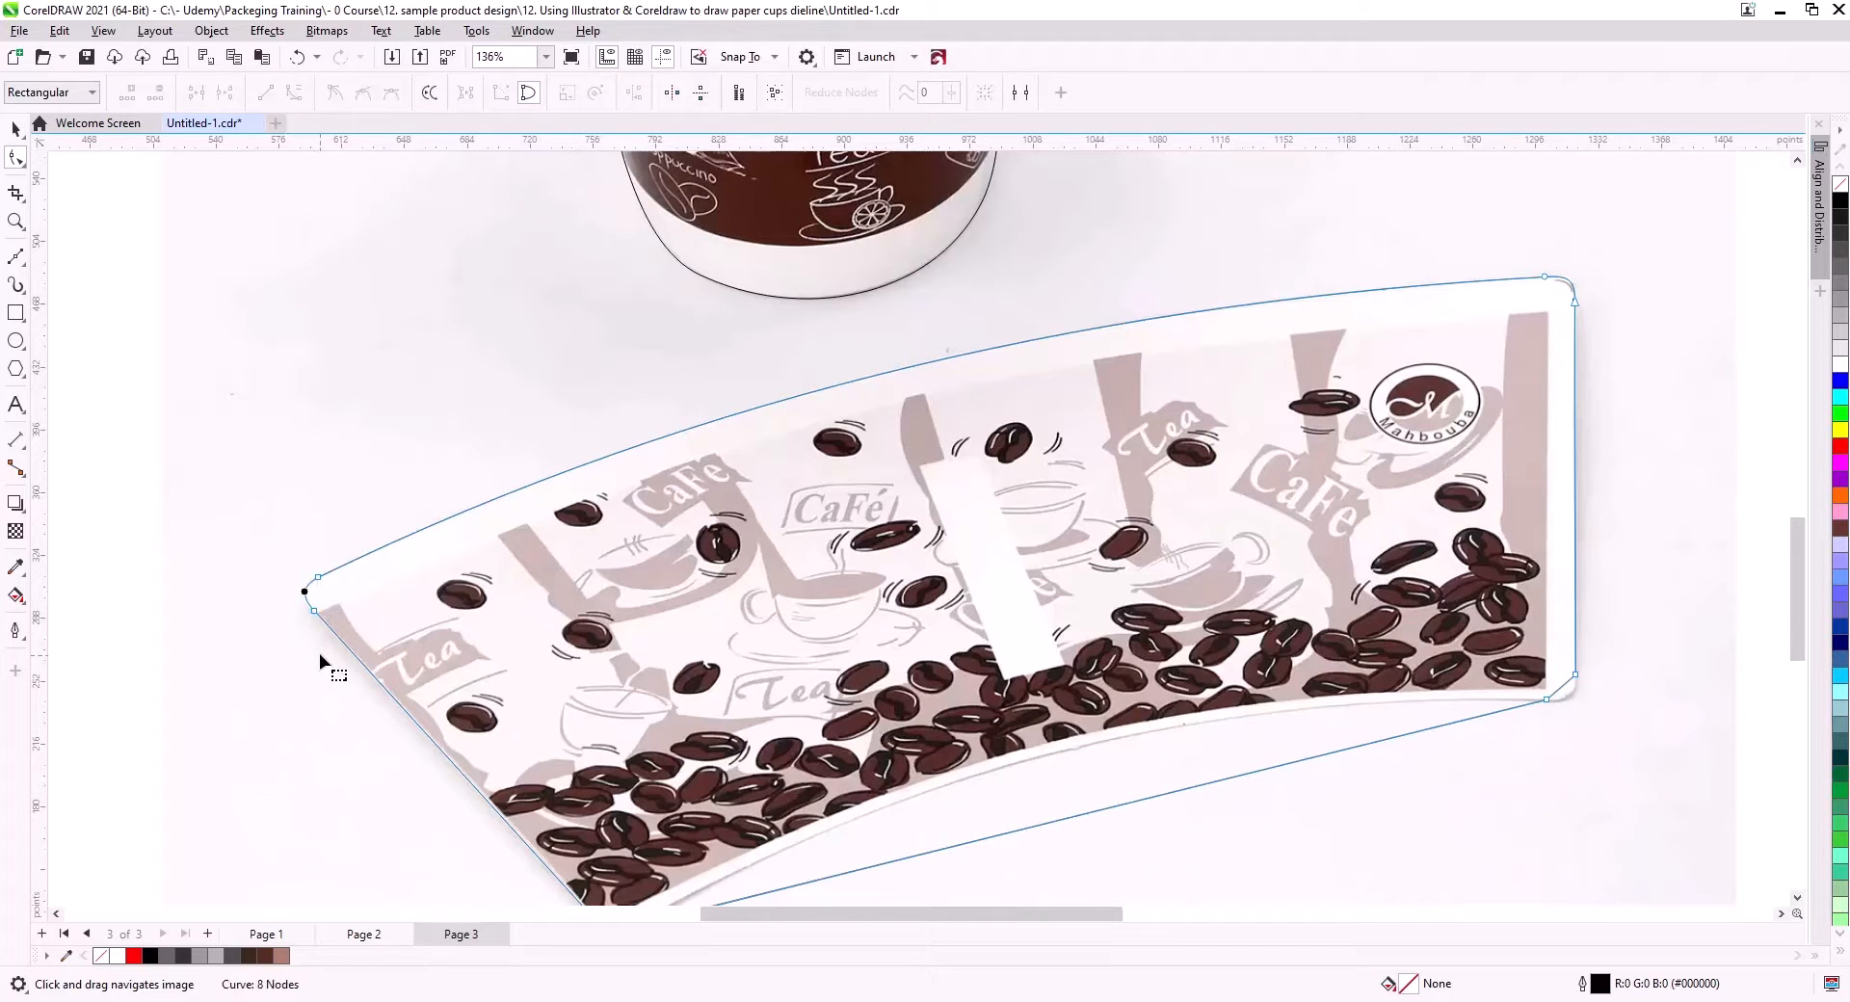
left_click(304, 611)
scroll(305, 611, "up", 4)
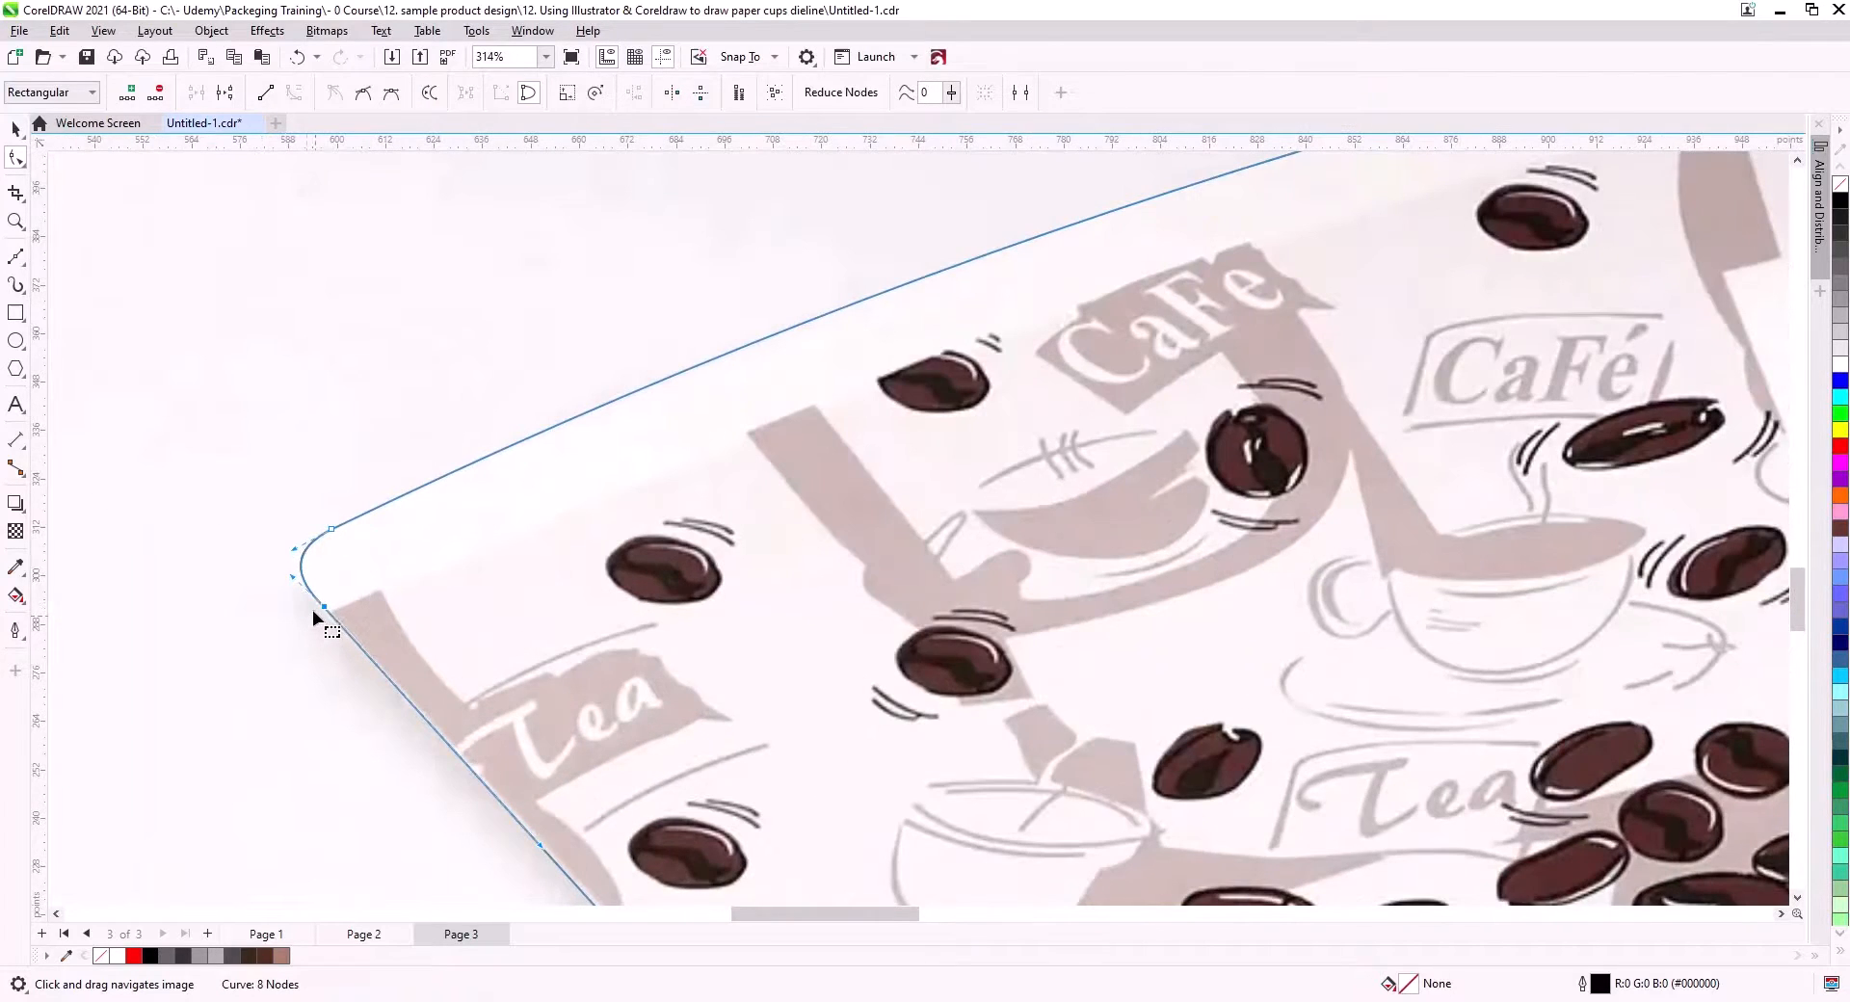
left_click_drag(293, 575, 374, 638)
scroll(434, 448, "down", 2)
- Curve the sleeve outline's bottom edge to match the artwork and round its lower-right and lower-left corners
left_click_drag(783, 686, 430, 286)
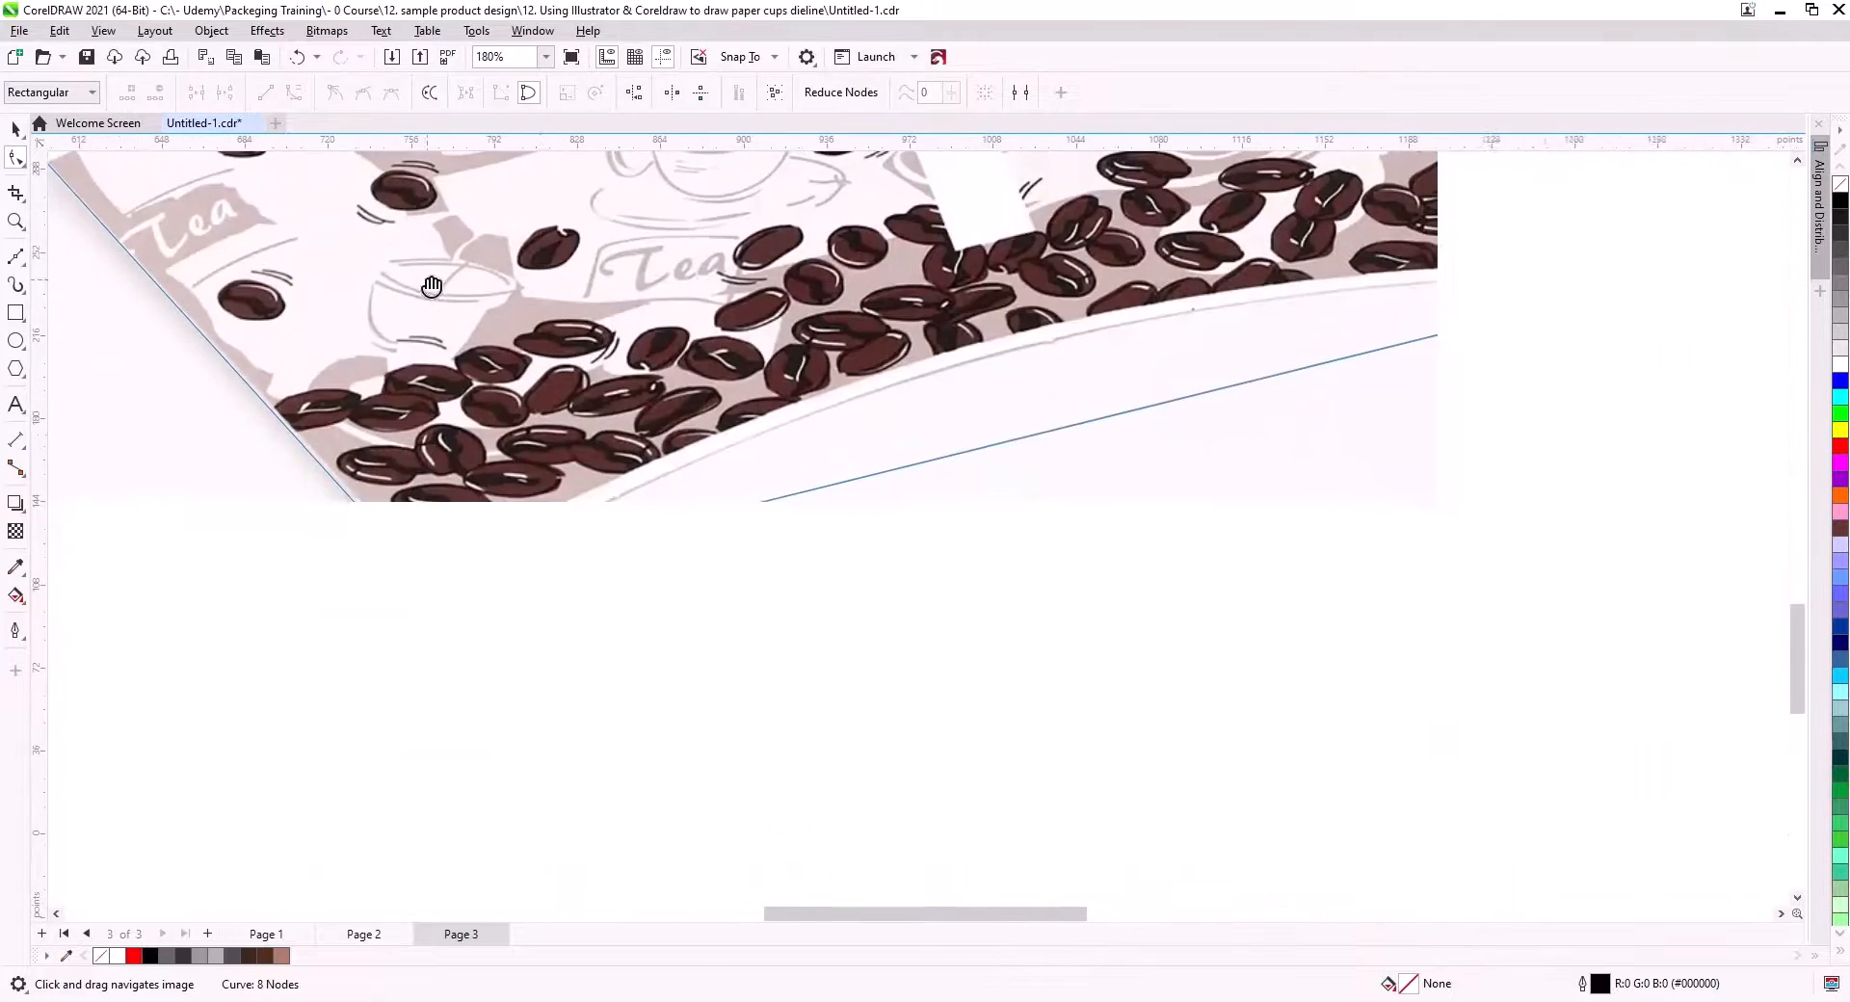
left_click_drag(1076, 483, 1026, 574)
left_click_drag(1029, 513, 997, 425)
left_click_drag(1635, 350, 1644, 360)
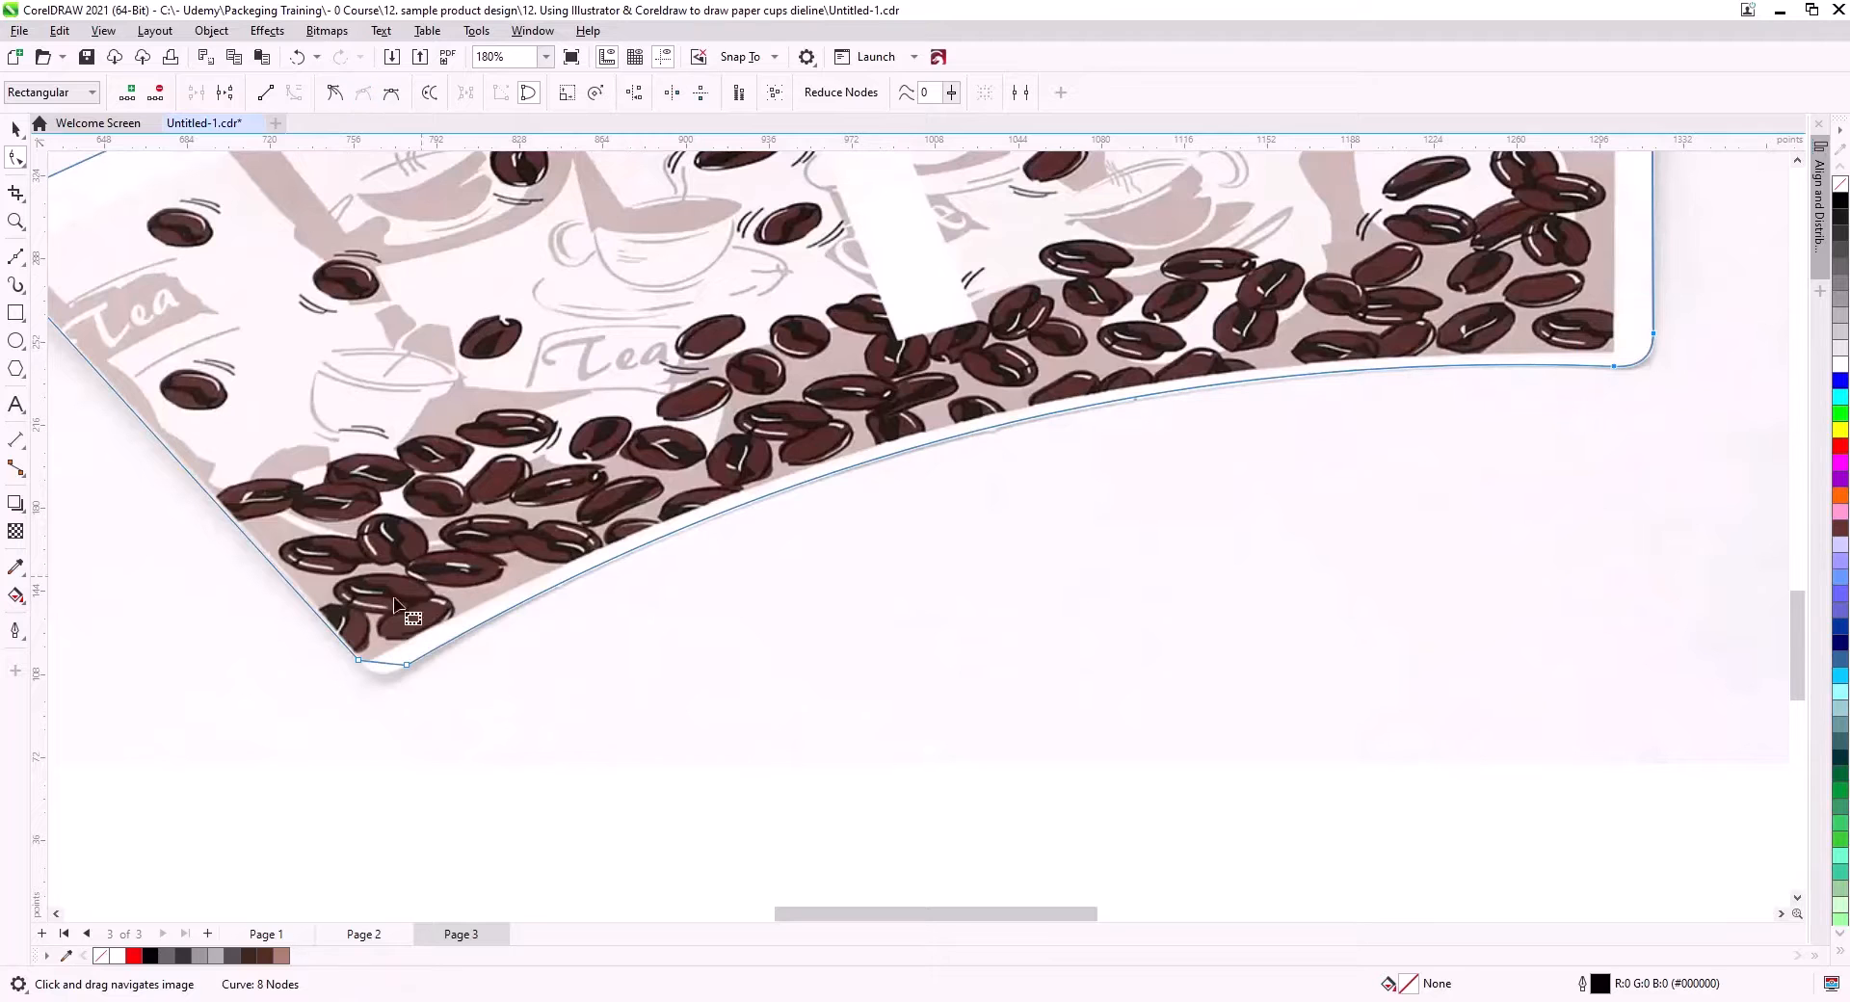
left_click_drag(382, 662, 430, 701)
scroll(665, 639, "down", 3)
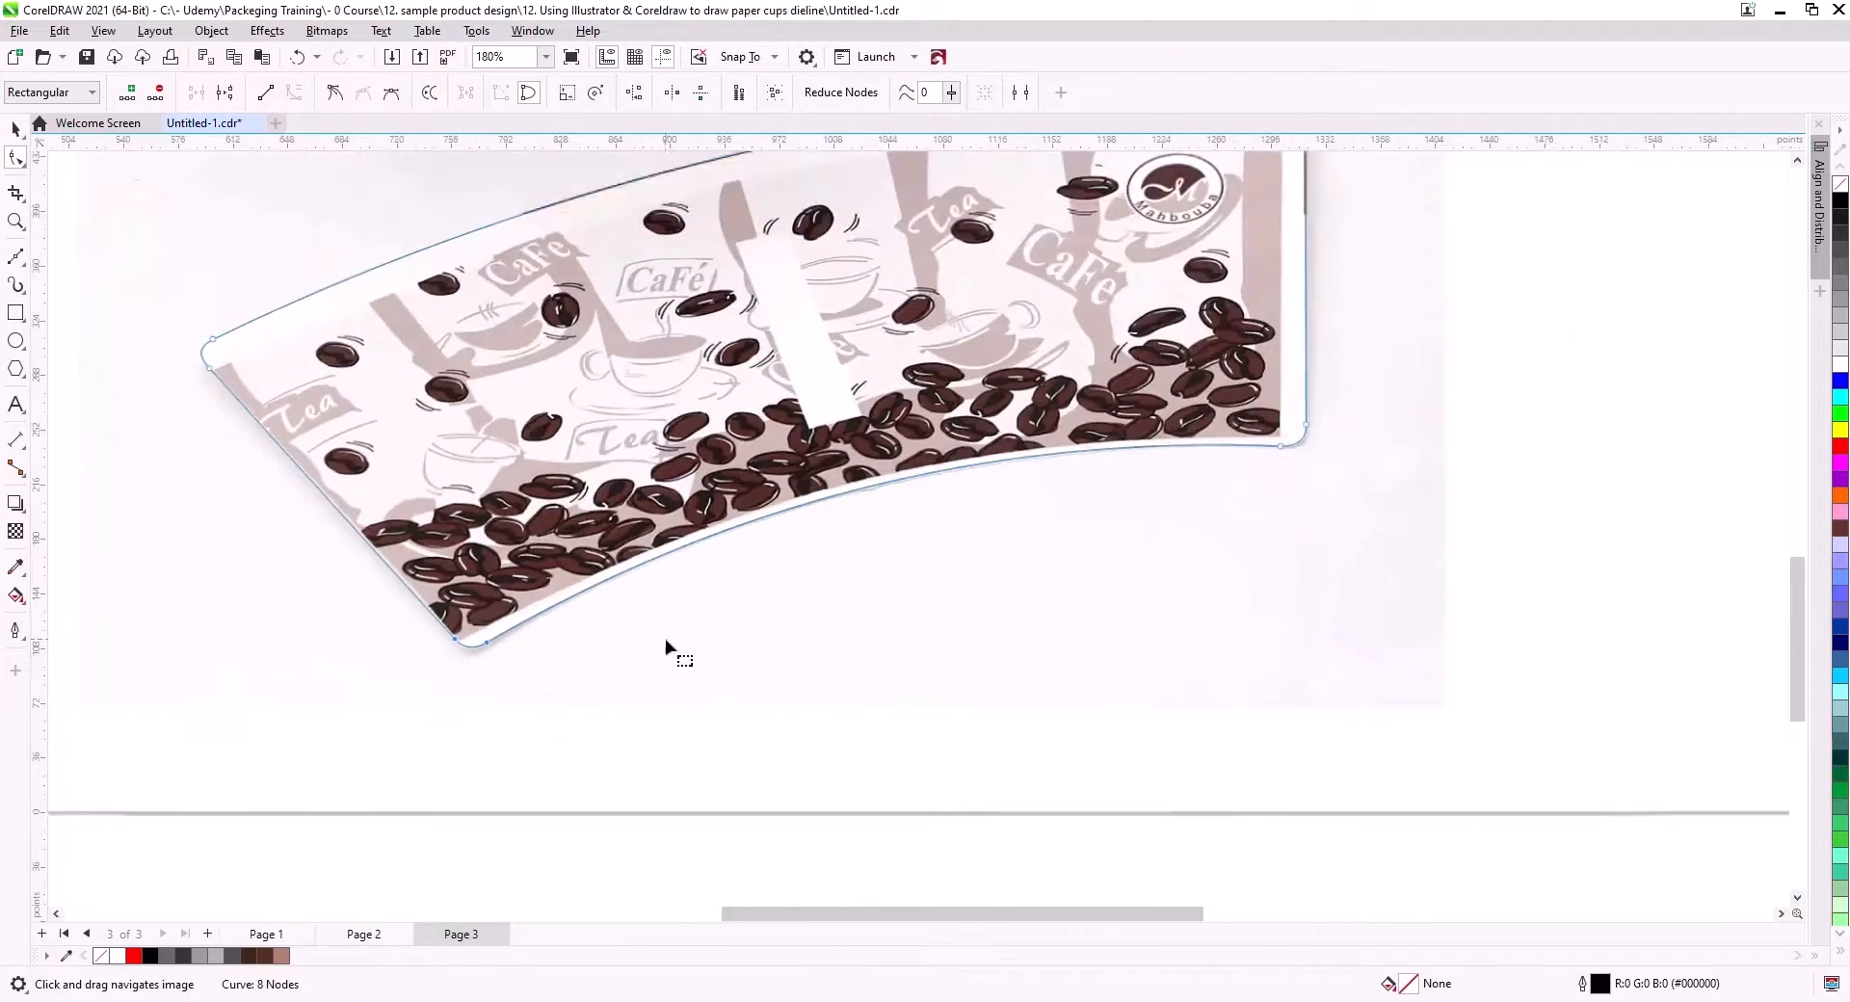
scroll(692, 702, "down", 2)
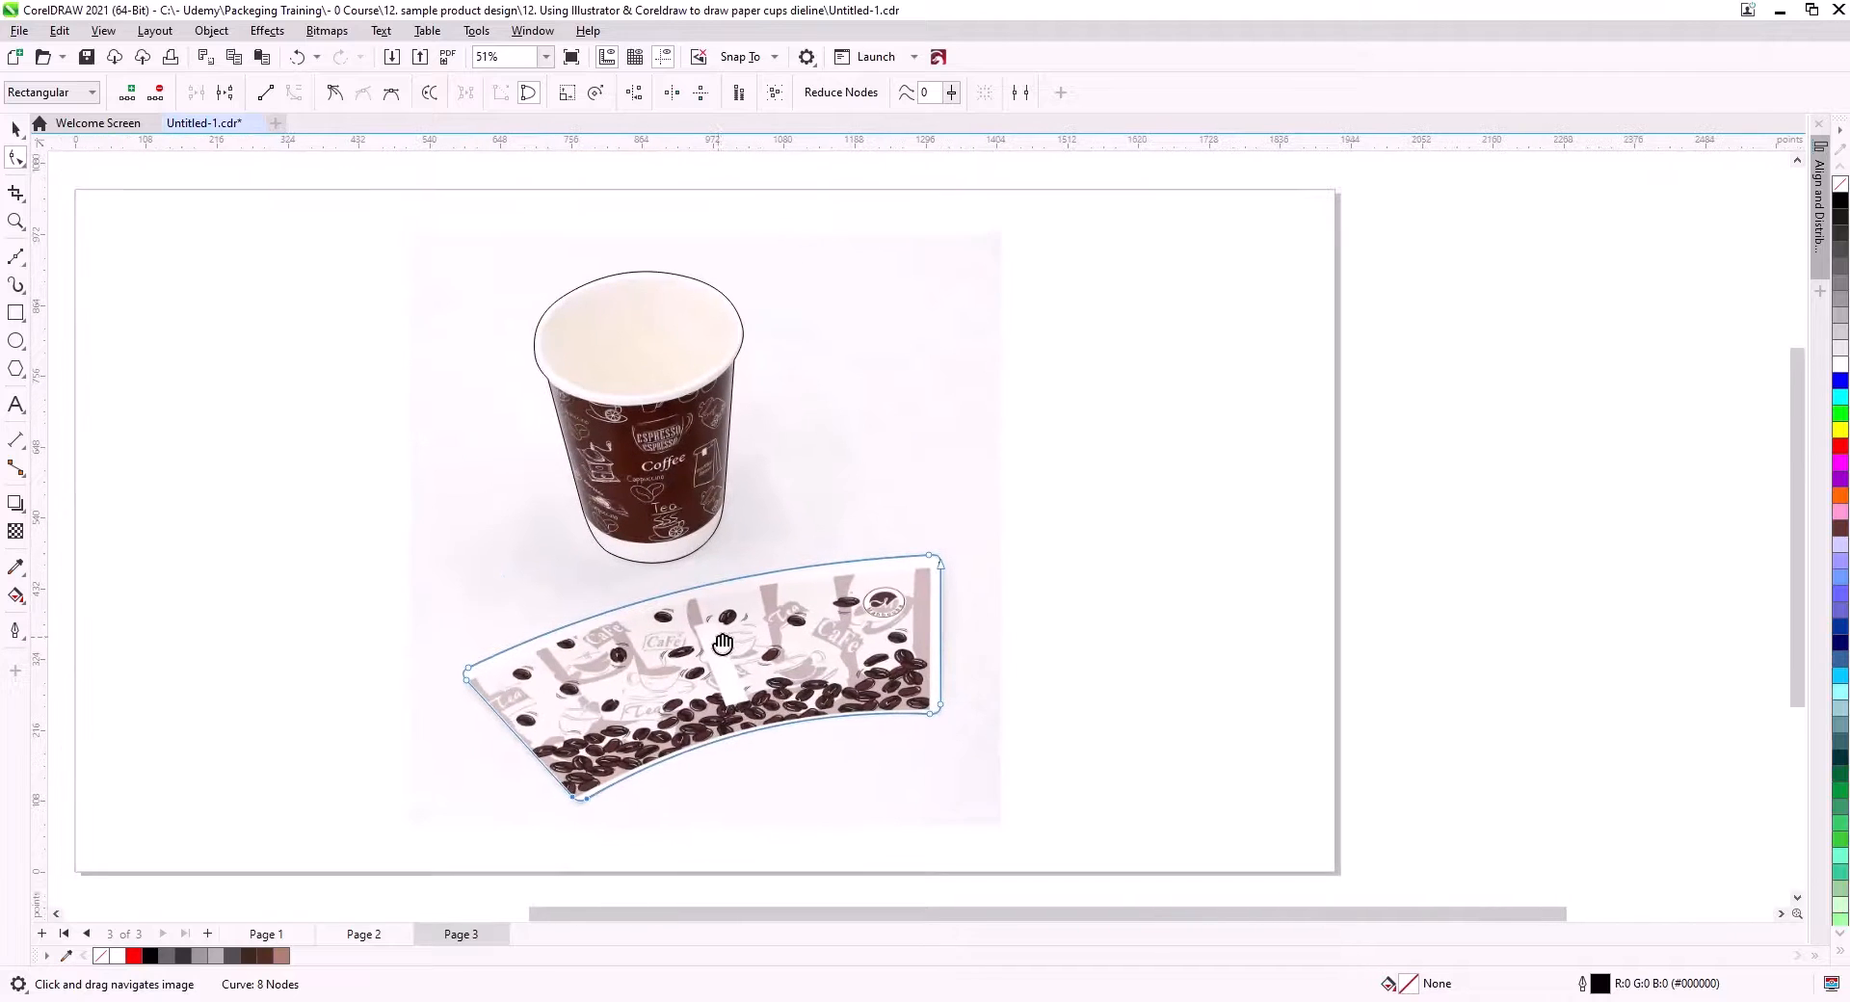
- Combine the cup and sleeve outlines into a single curve
key("space")
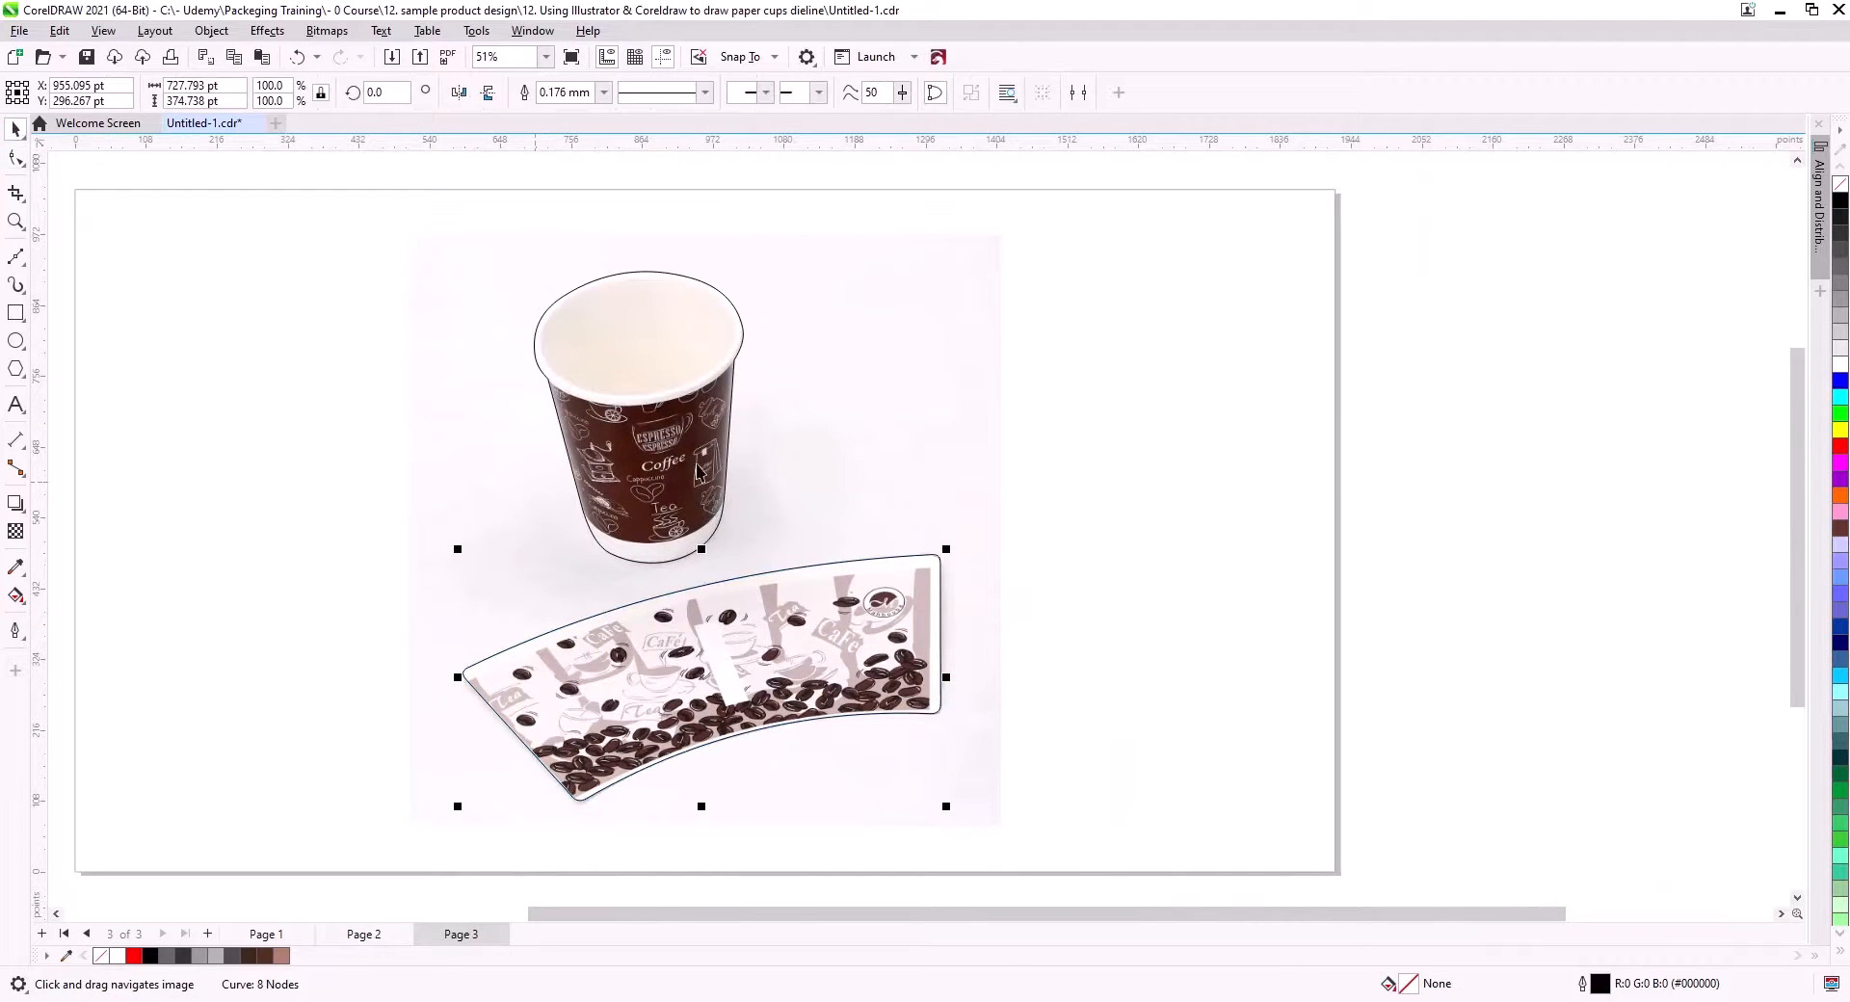
left_click(692, 446, "shift")
key("ctrl+l")
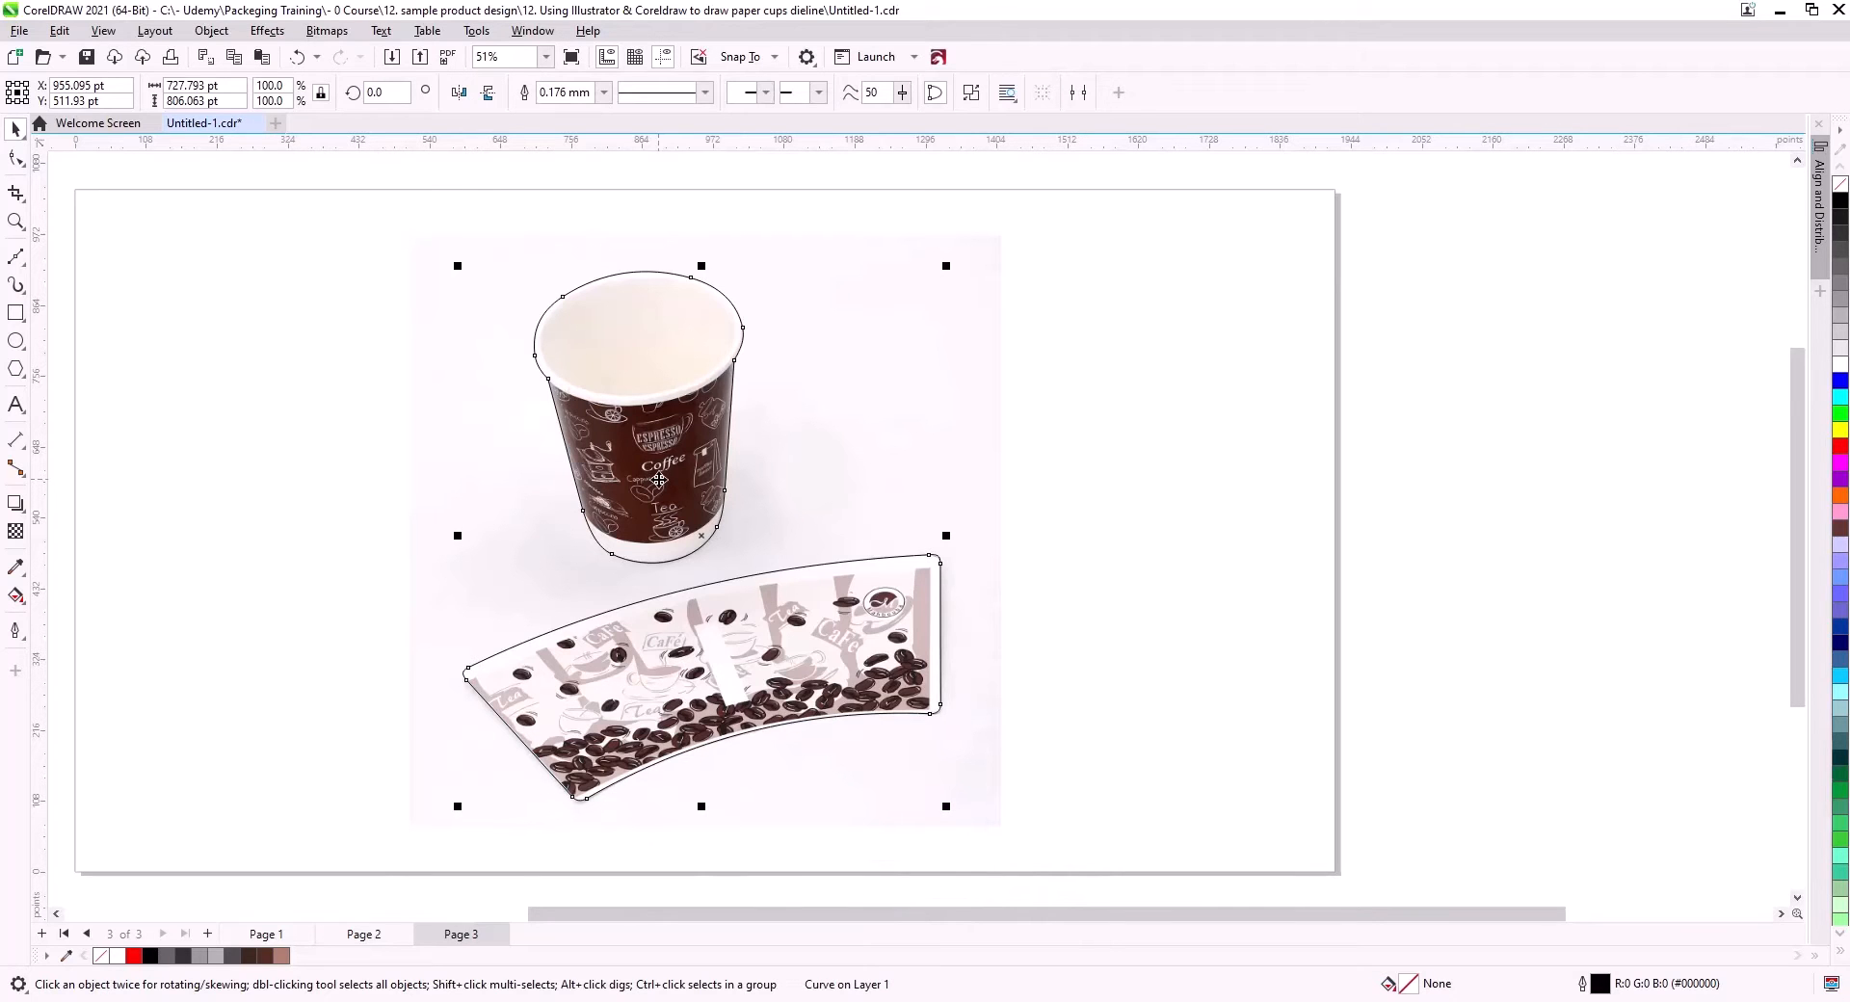
- Duplicate the combined cup and sleeve curve in place and fill it with black
left_click(921, 424)
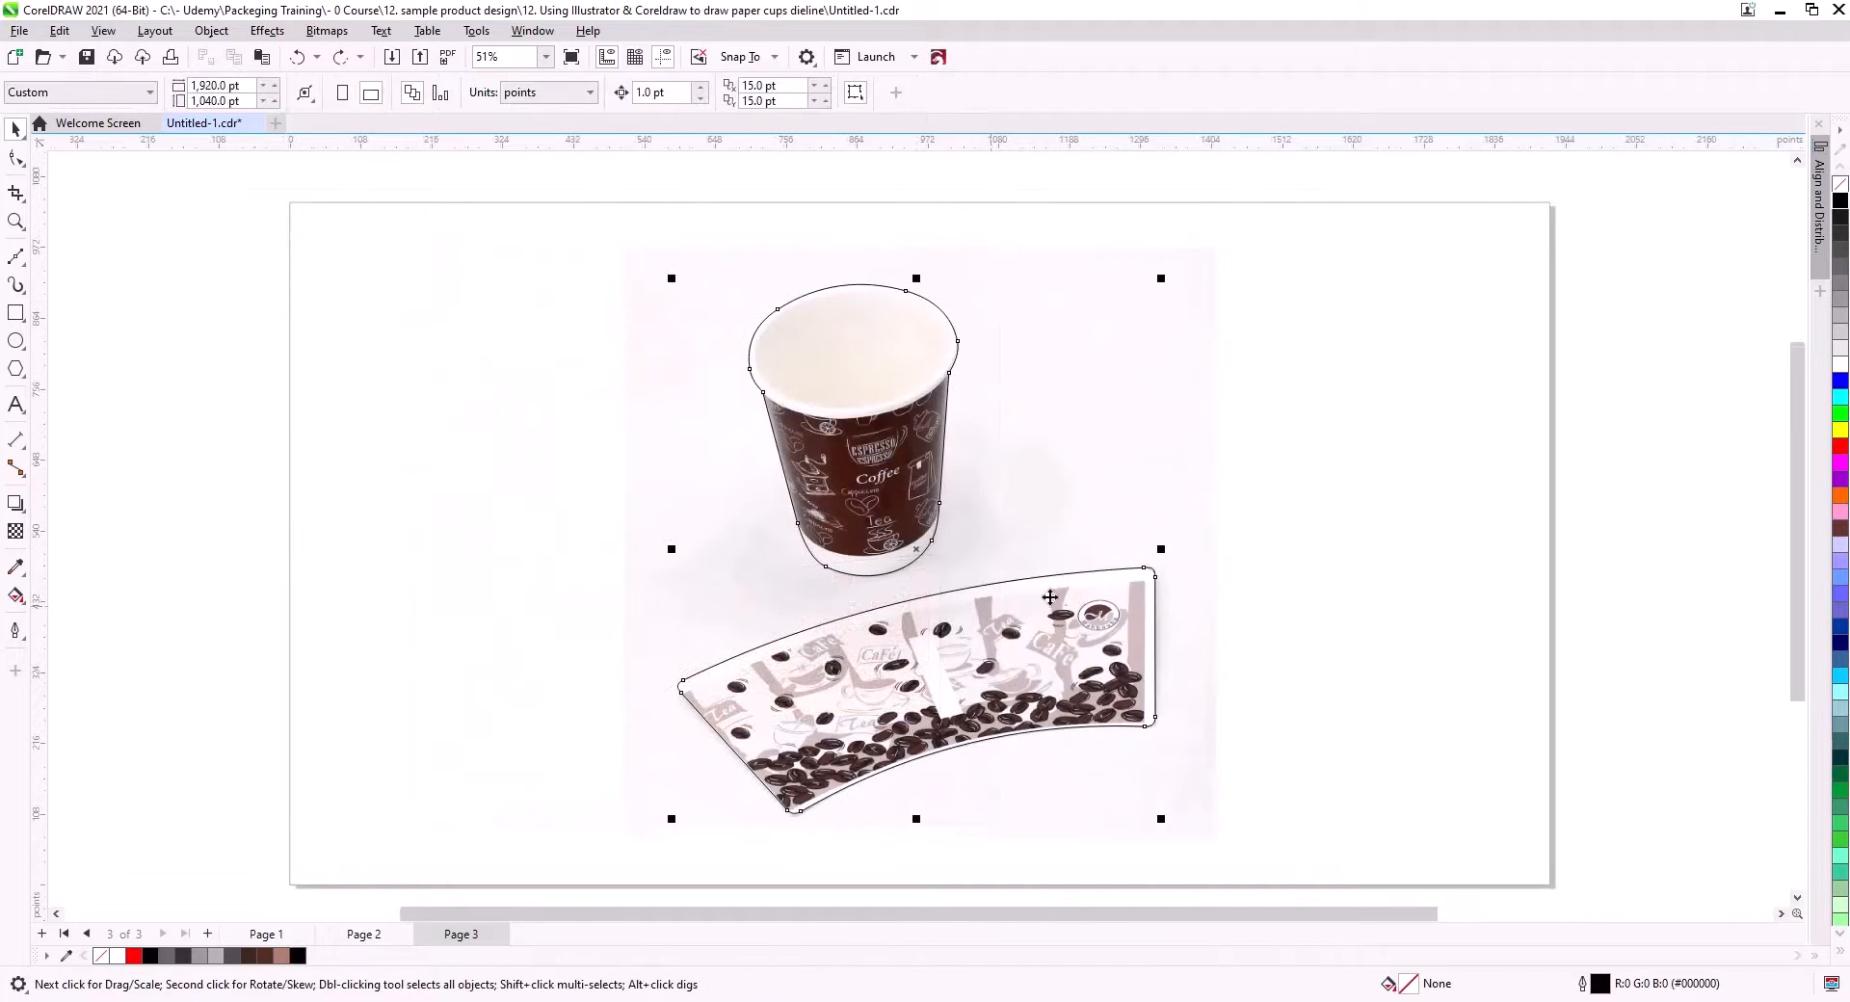
key("KP_Add")
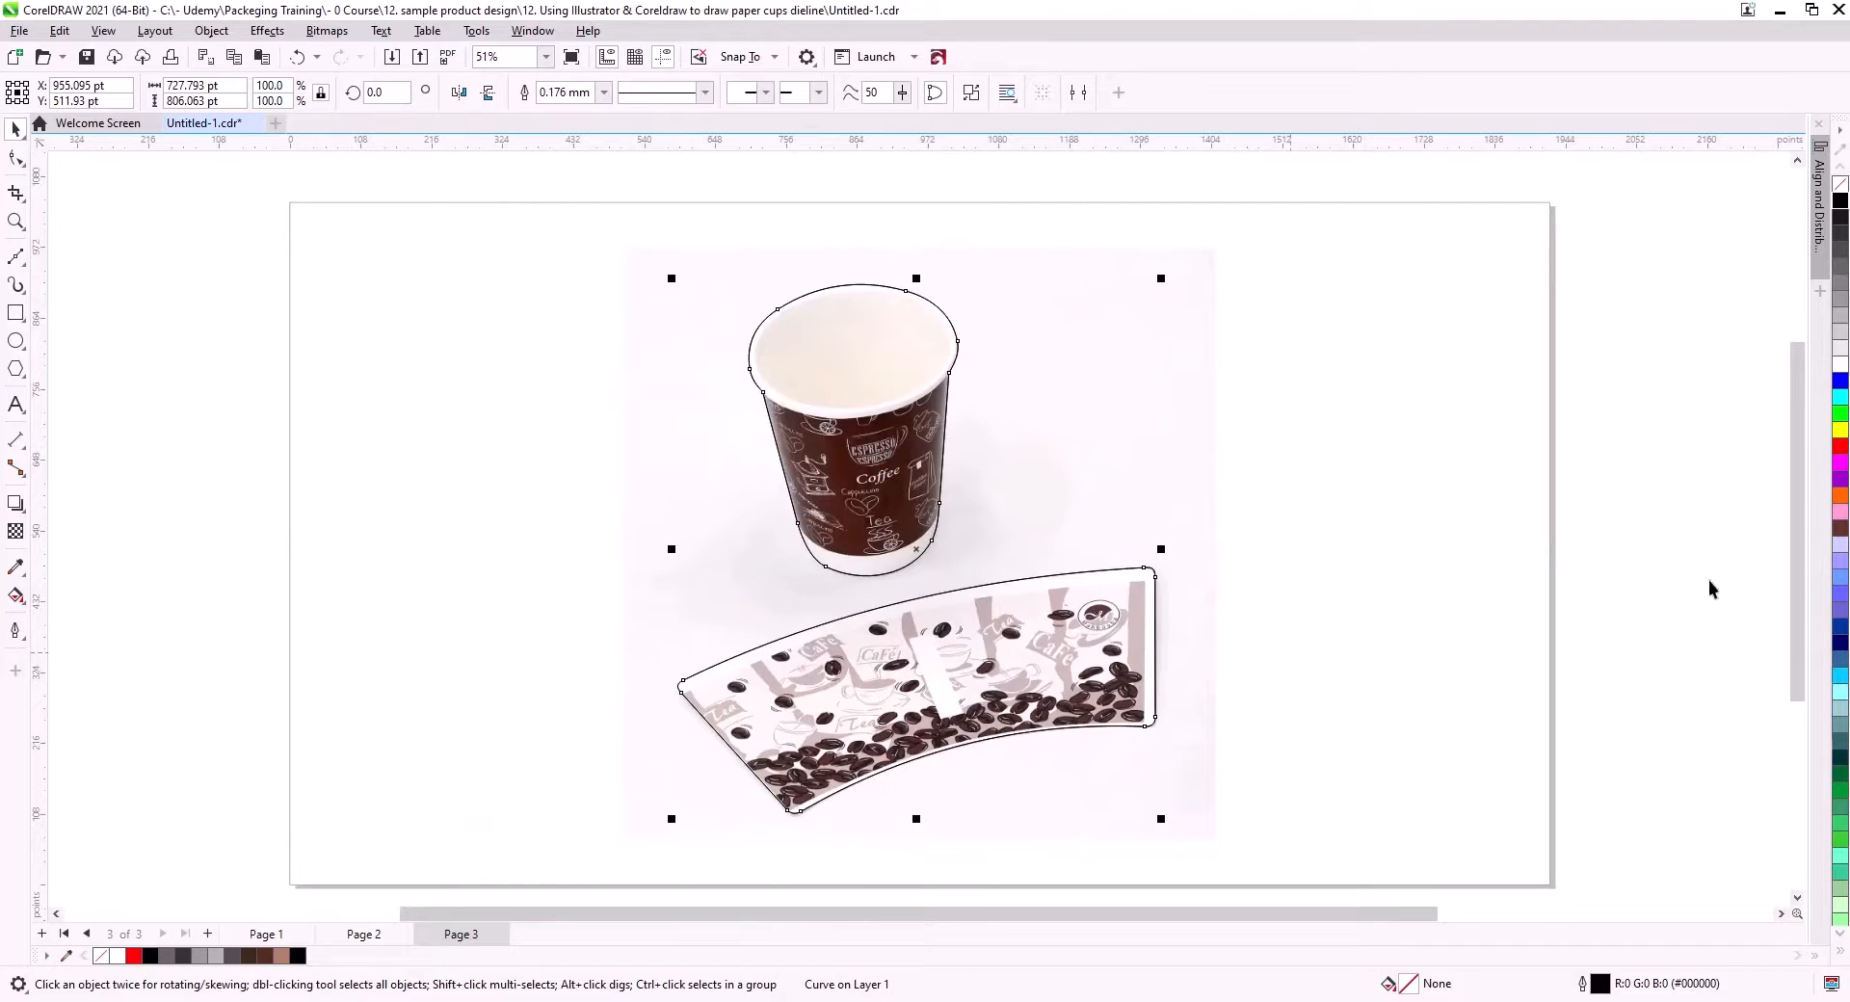
left_click(1841, 201)
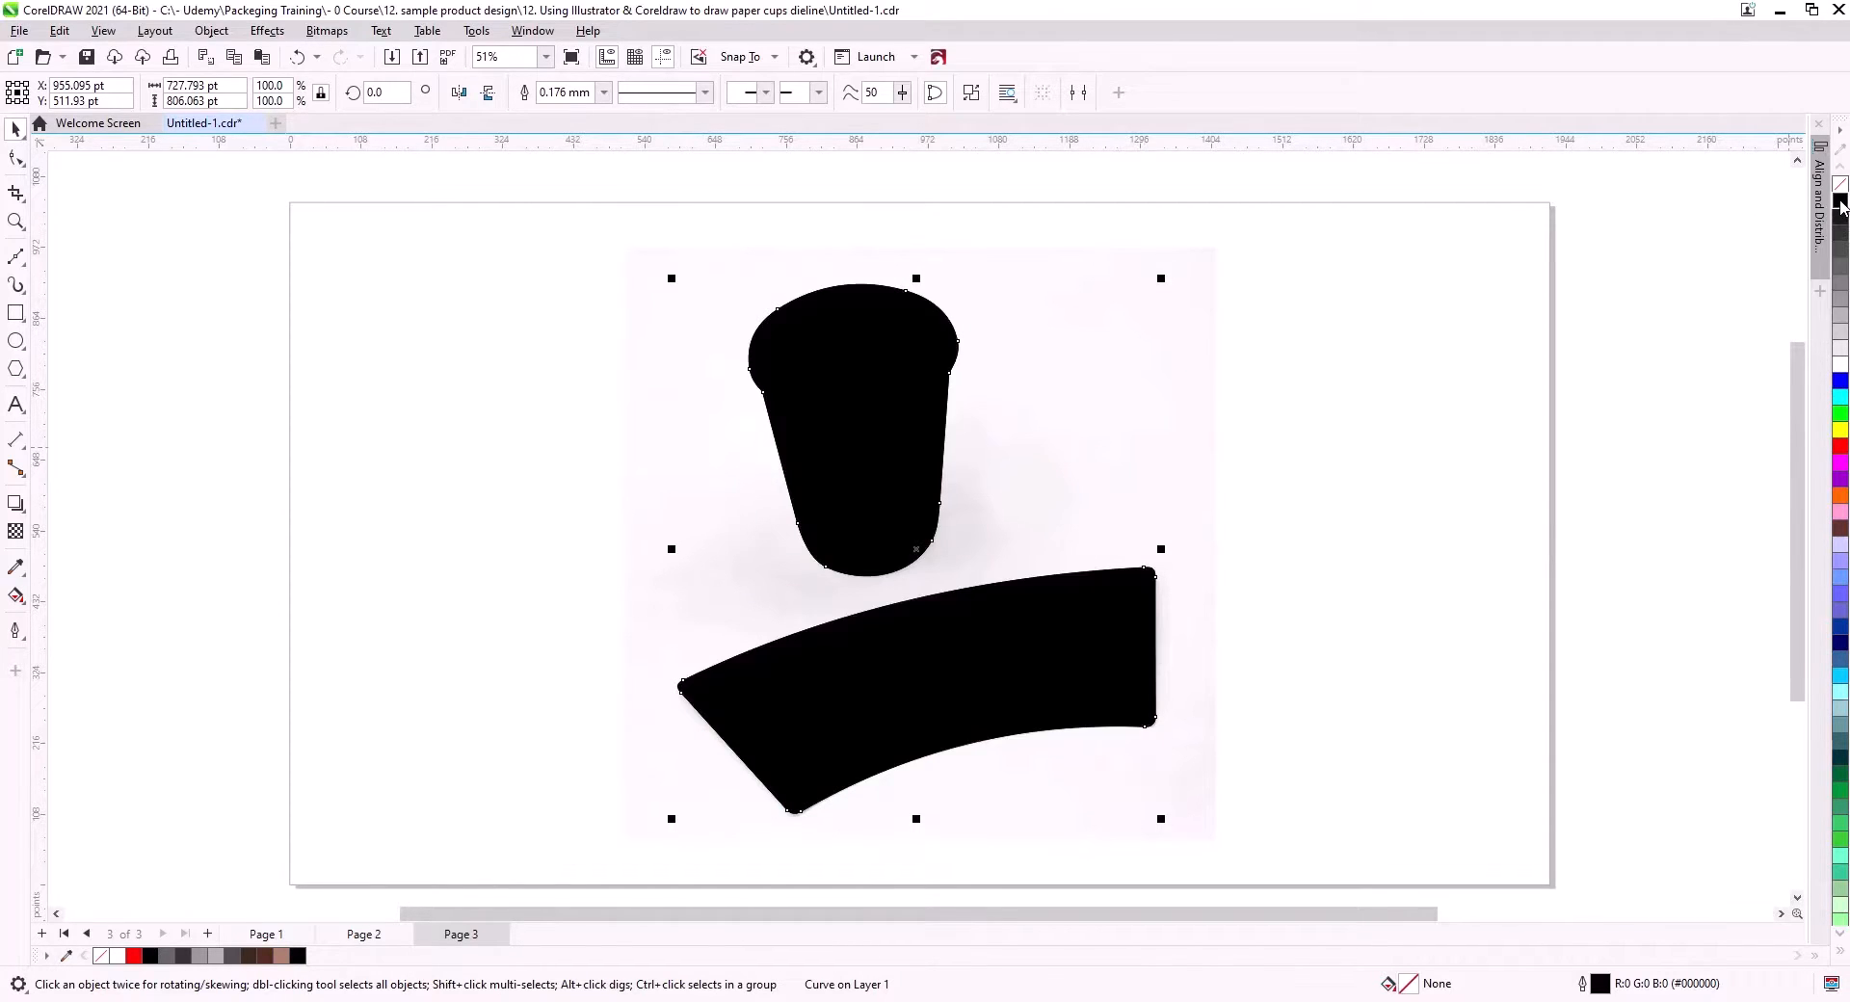
- Send the black copy to the back and PowerClip the photo inside the cup and sleeve outline
key("shift+Page_Down")
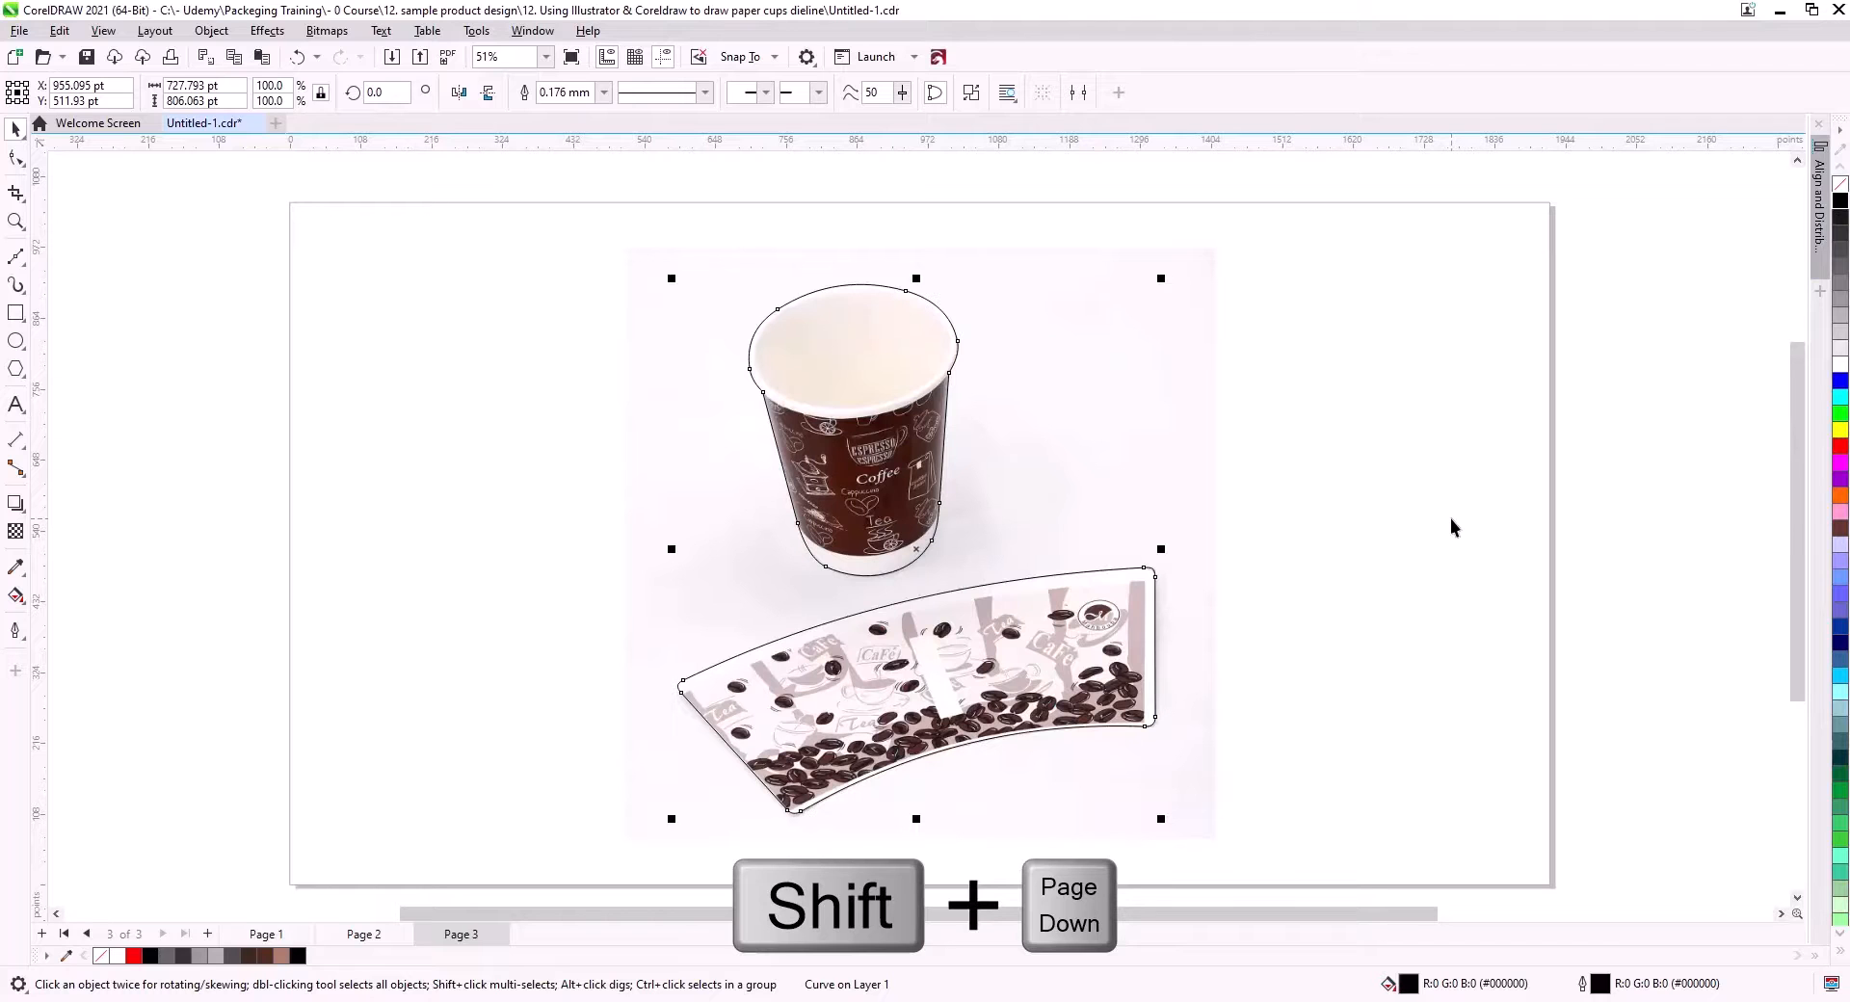
left_click(1452, 525)
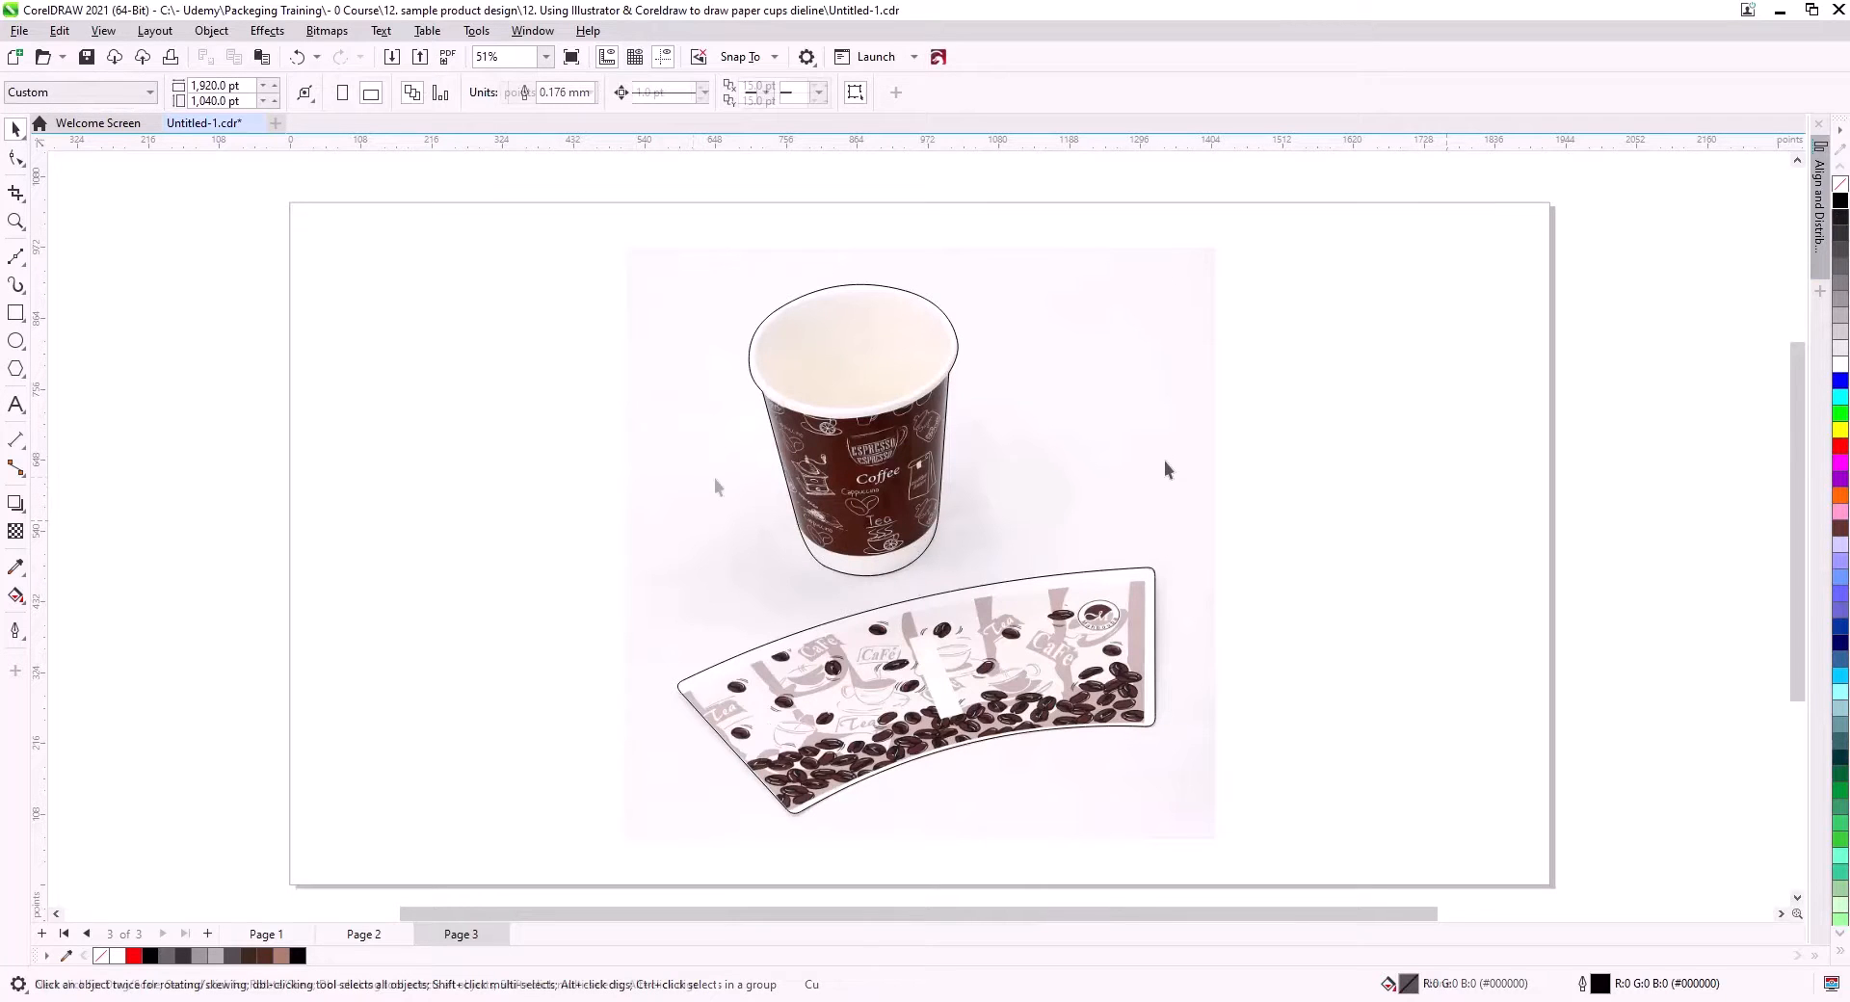
left_click(718, 487)
left_click(211, 30)
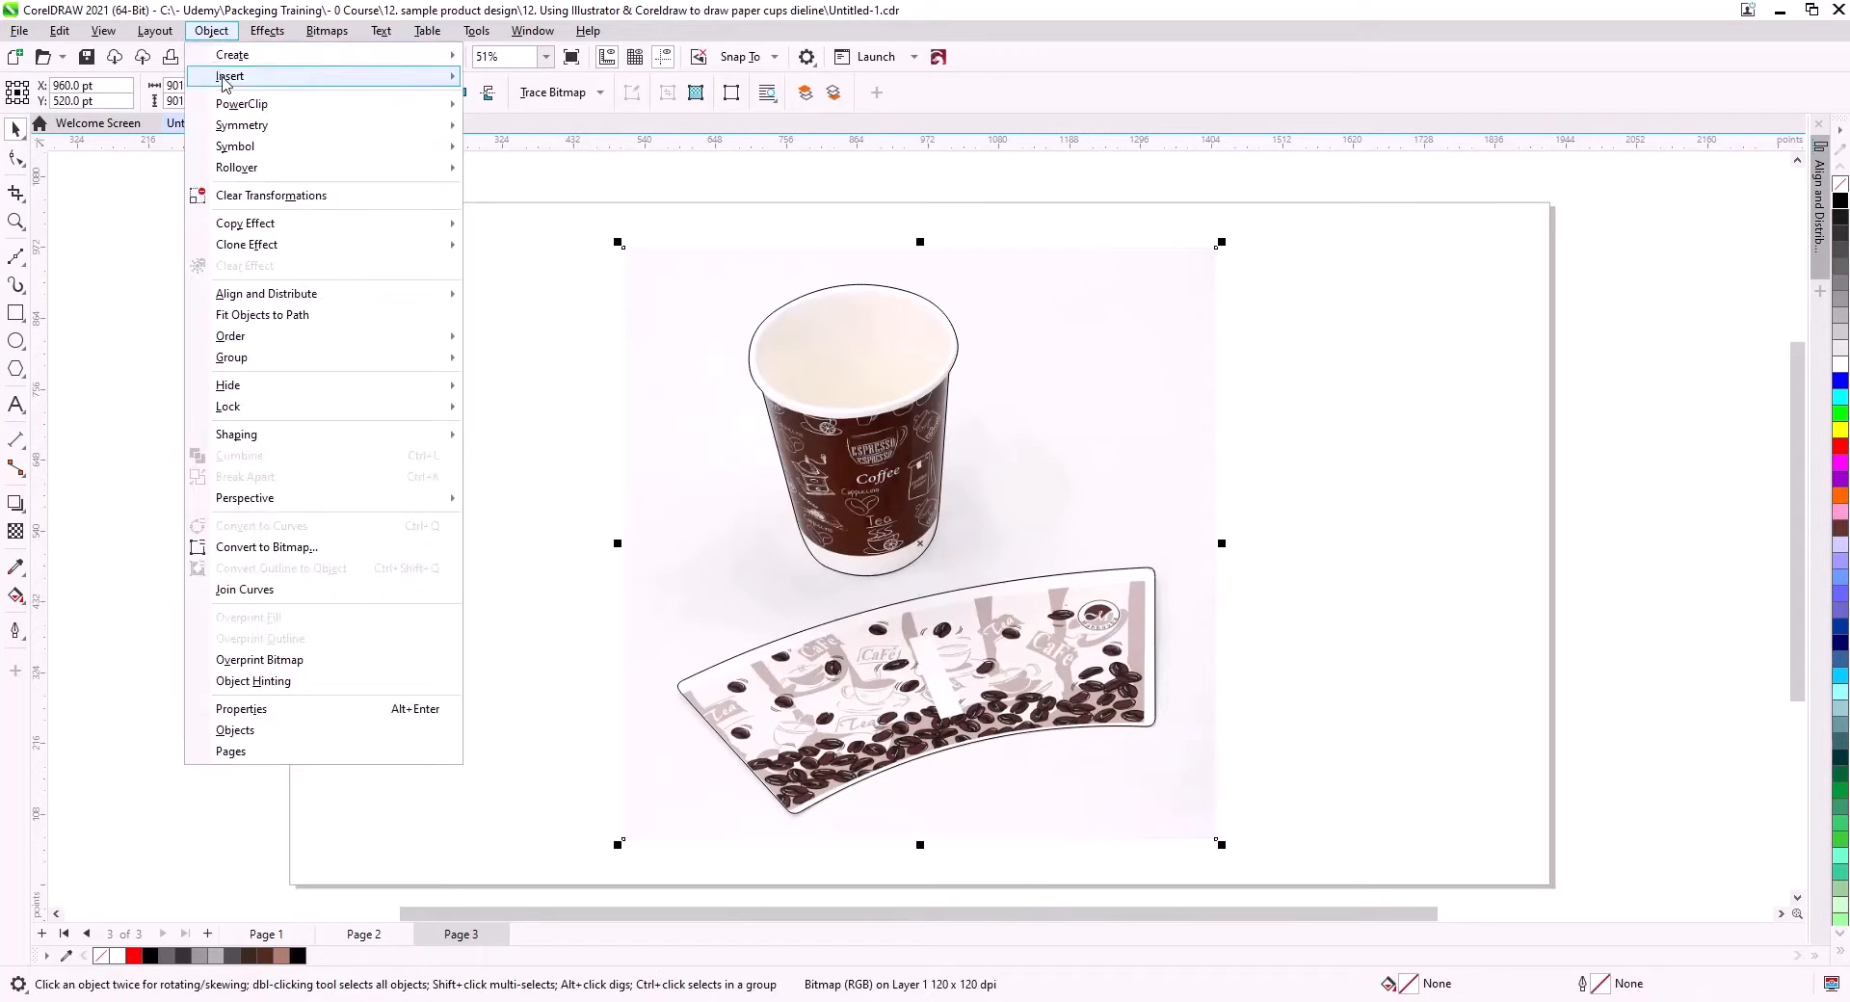
mouse_move(249, 106)
left_click(525, 110)
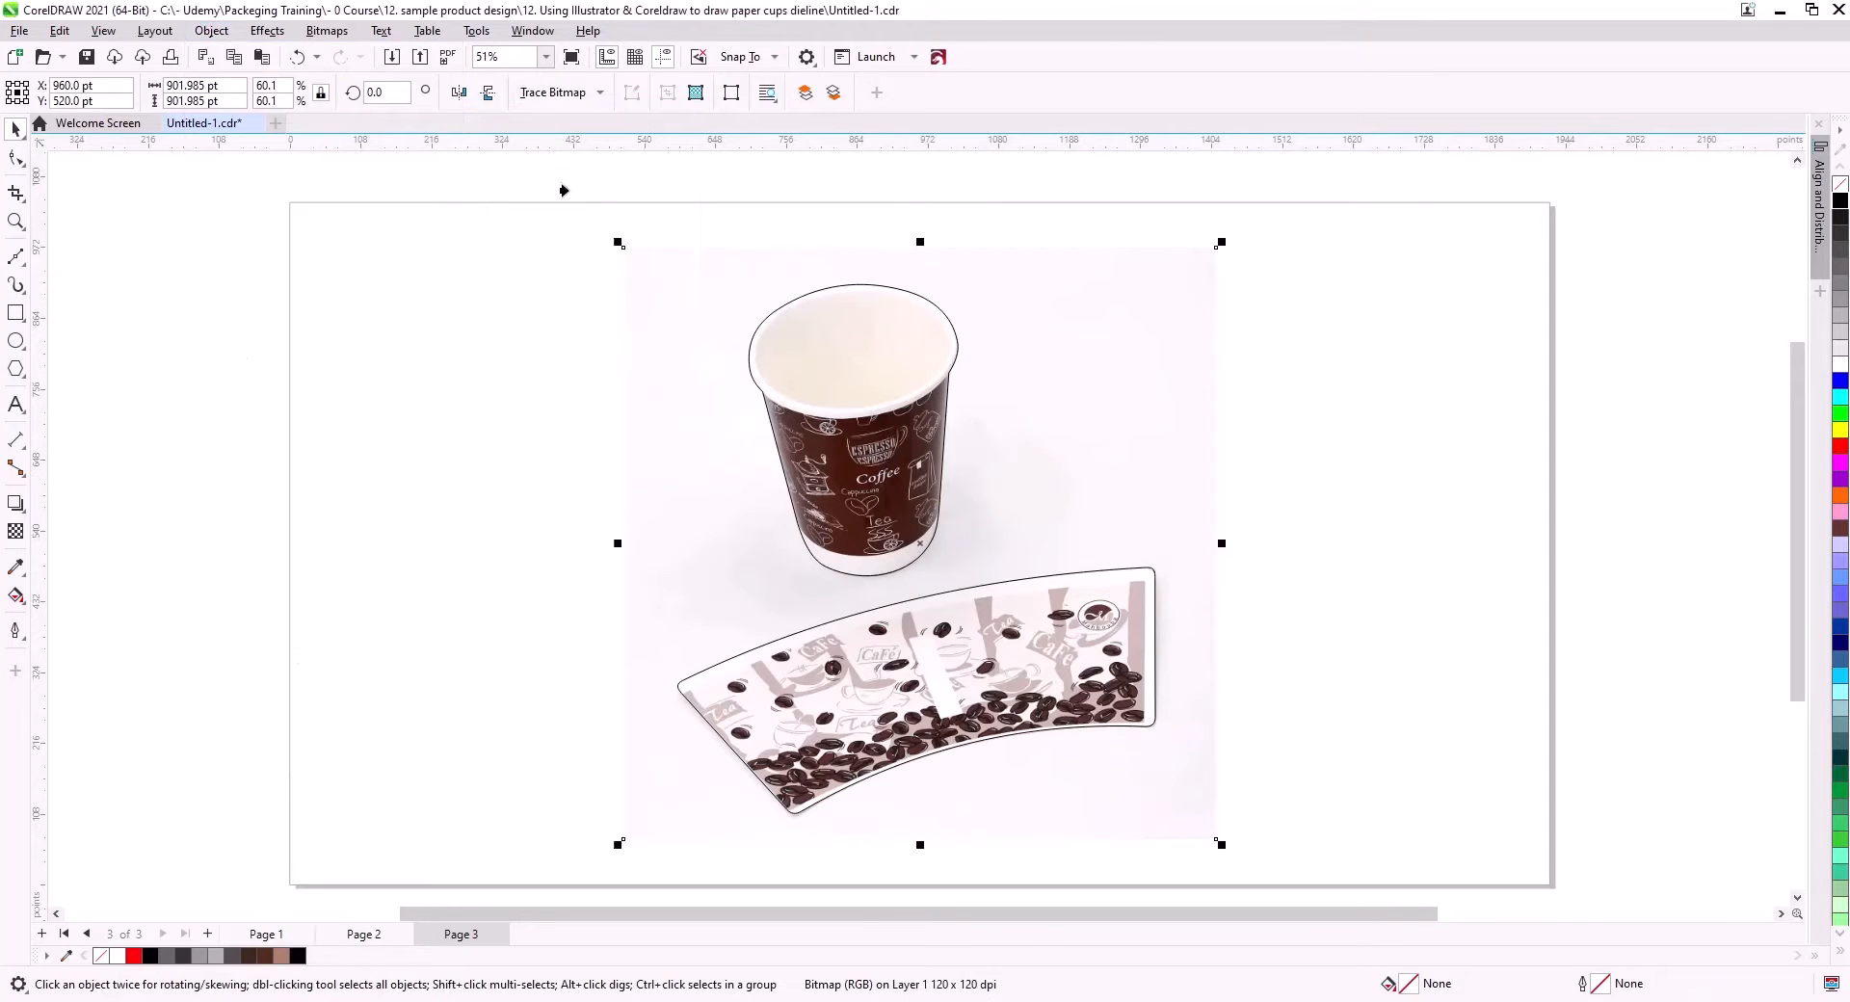
left_click(799, 452)
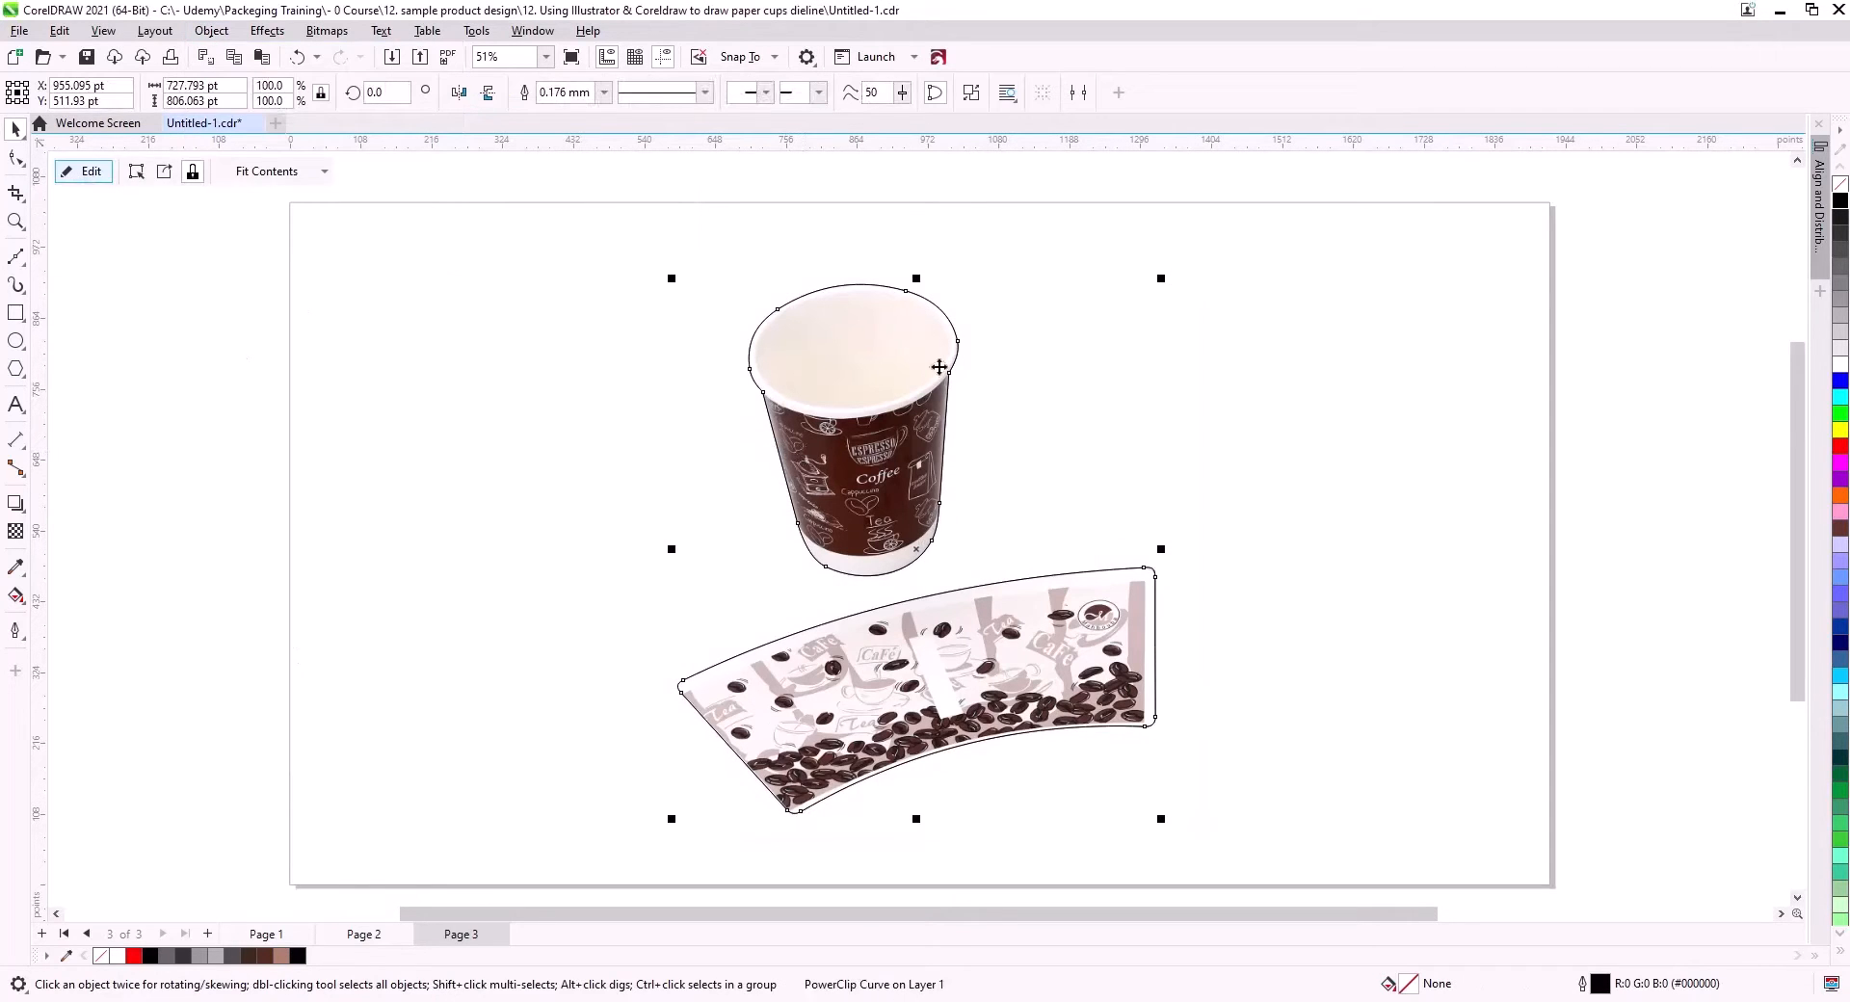
- Remove the clipped photo's outline, then move the photo aside to check the black shape behind it and undo the move
left_click(1489, 436)
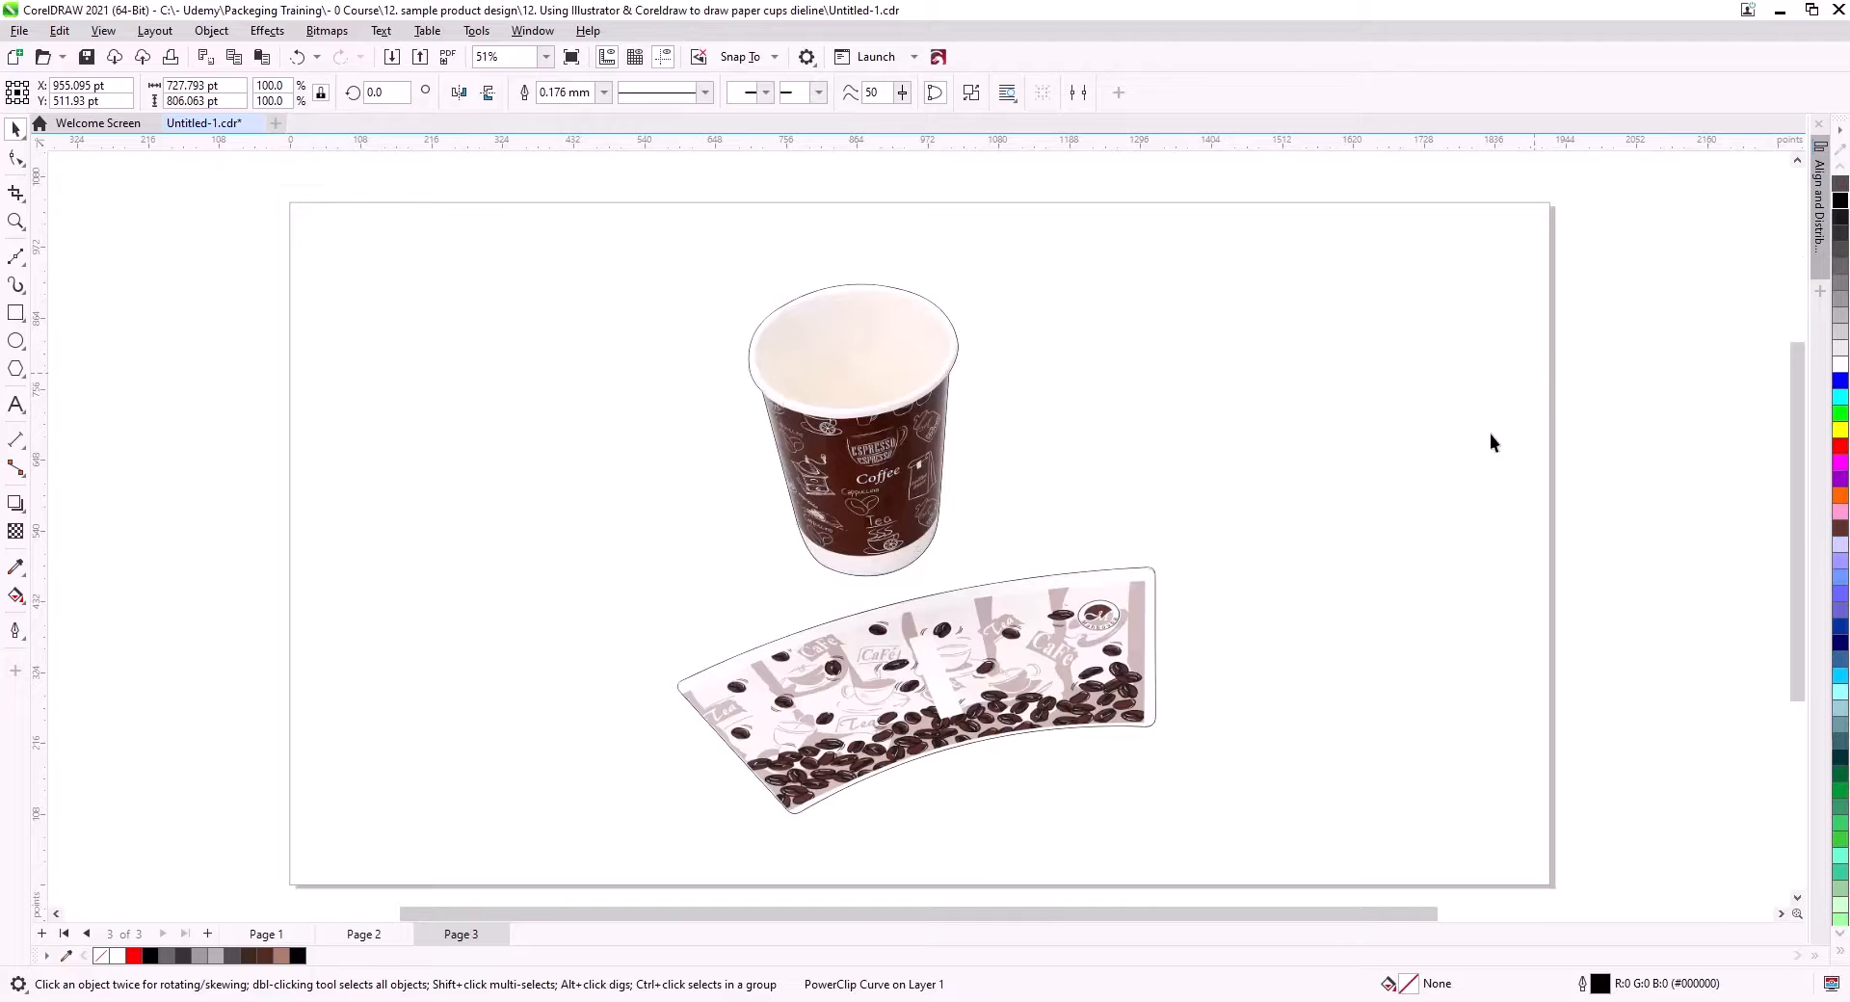
left_click_drag(1110, 620, 801, 649)
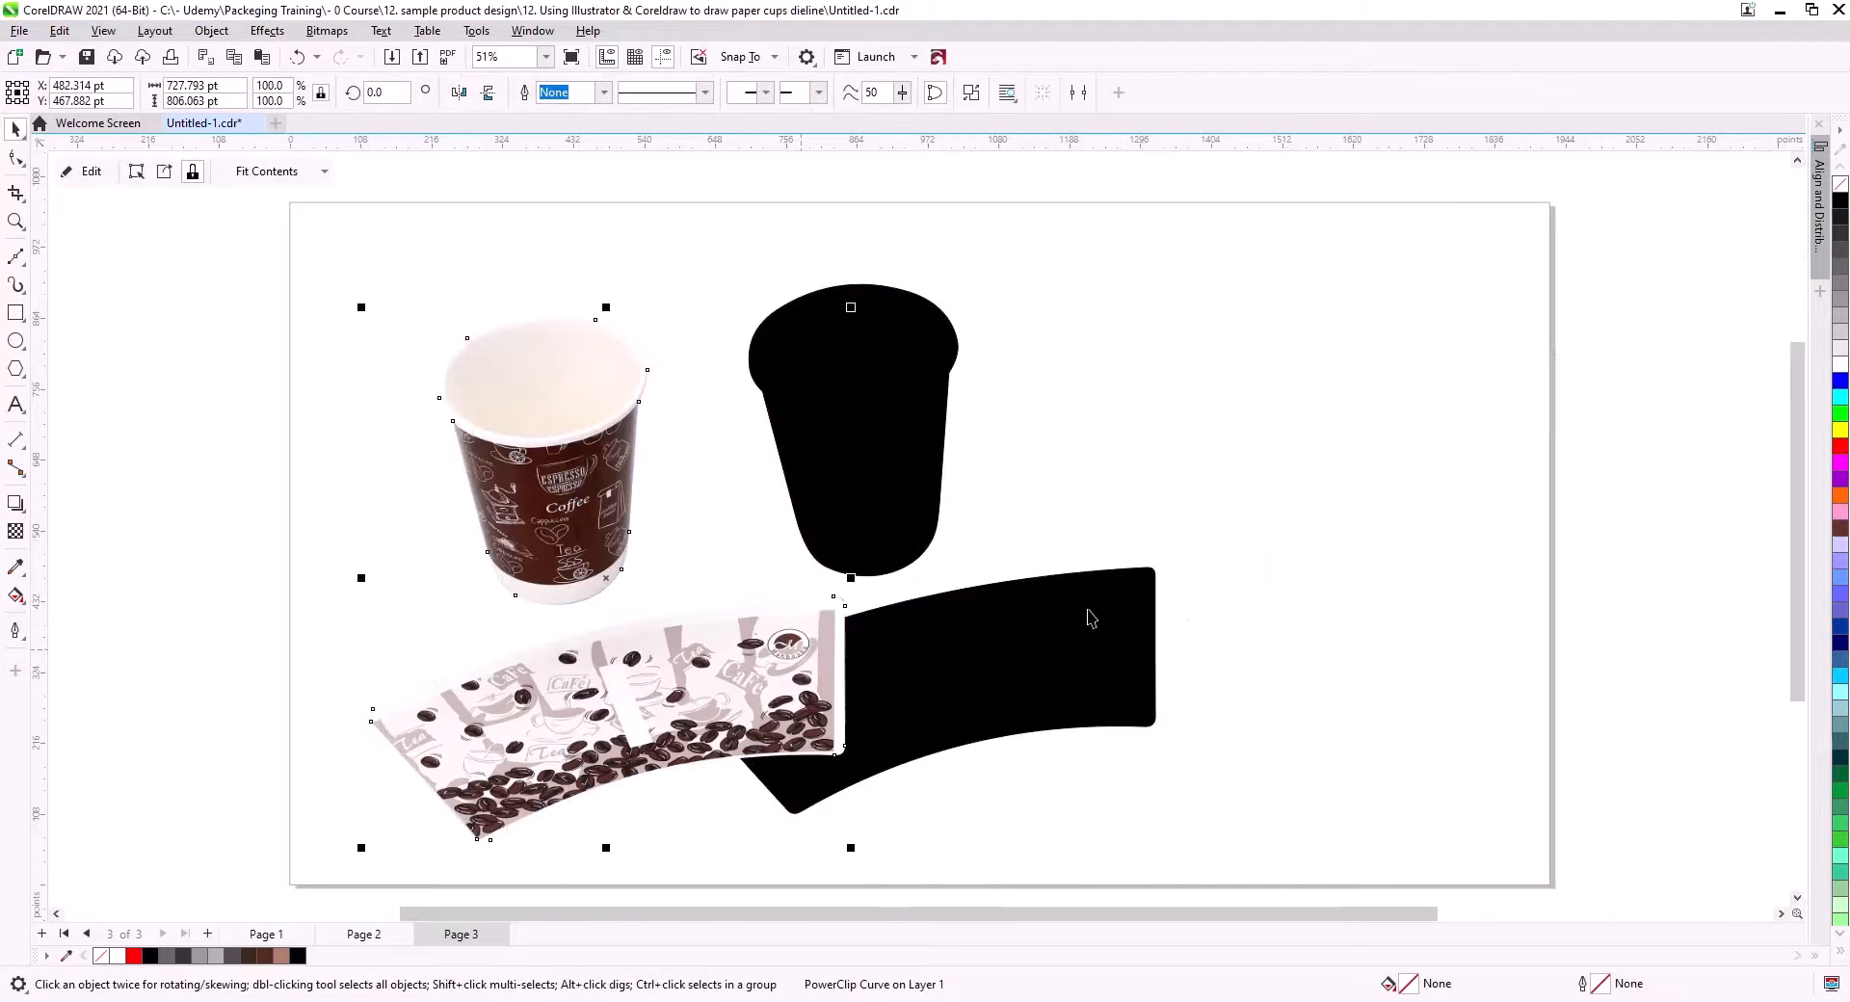
key("ctrl+z")
- Cut the clipped photo and the black shape from Page 3 and paste both onto the brown gradient background on Page 2
left_click(1297, 843)
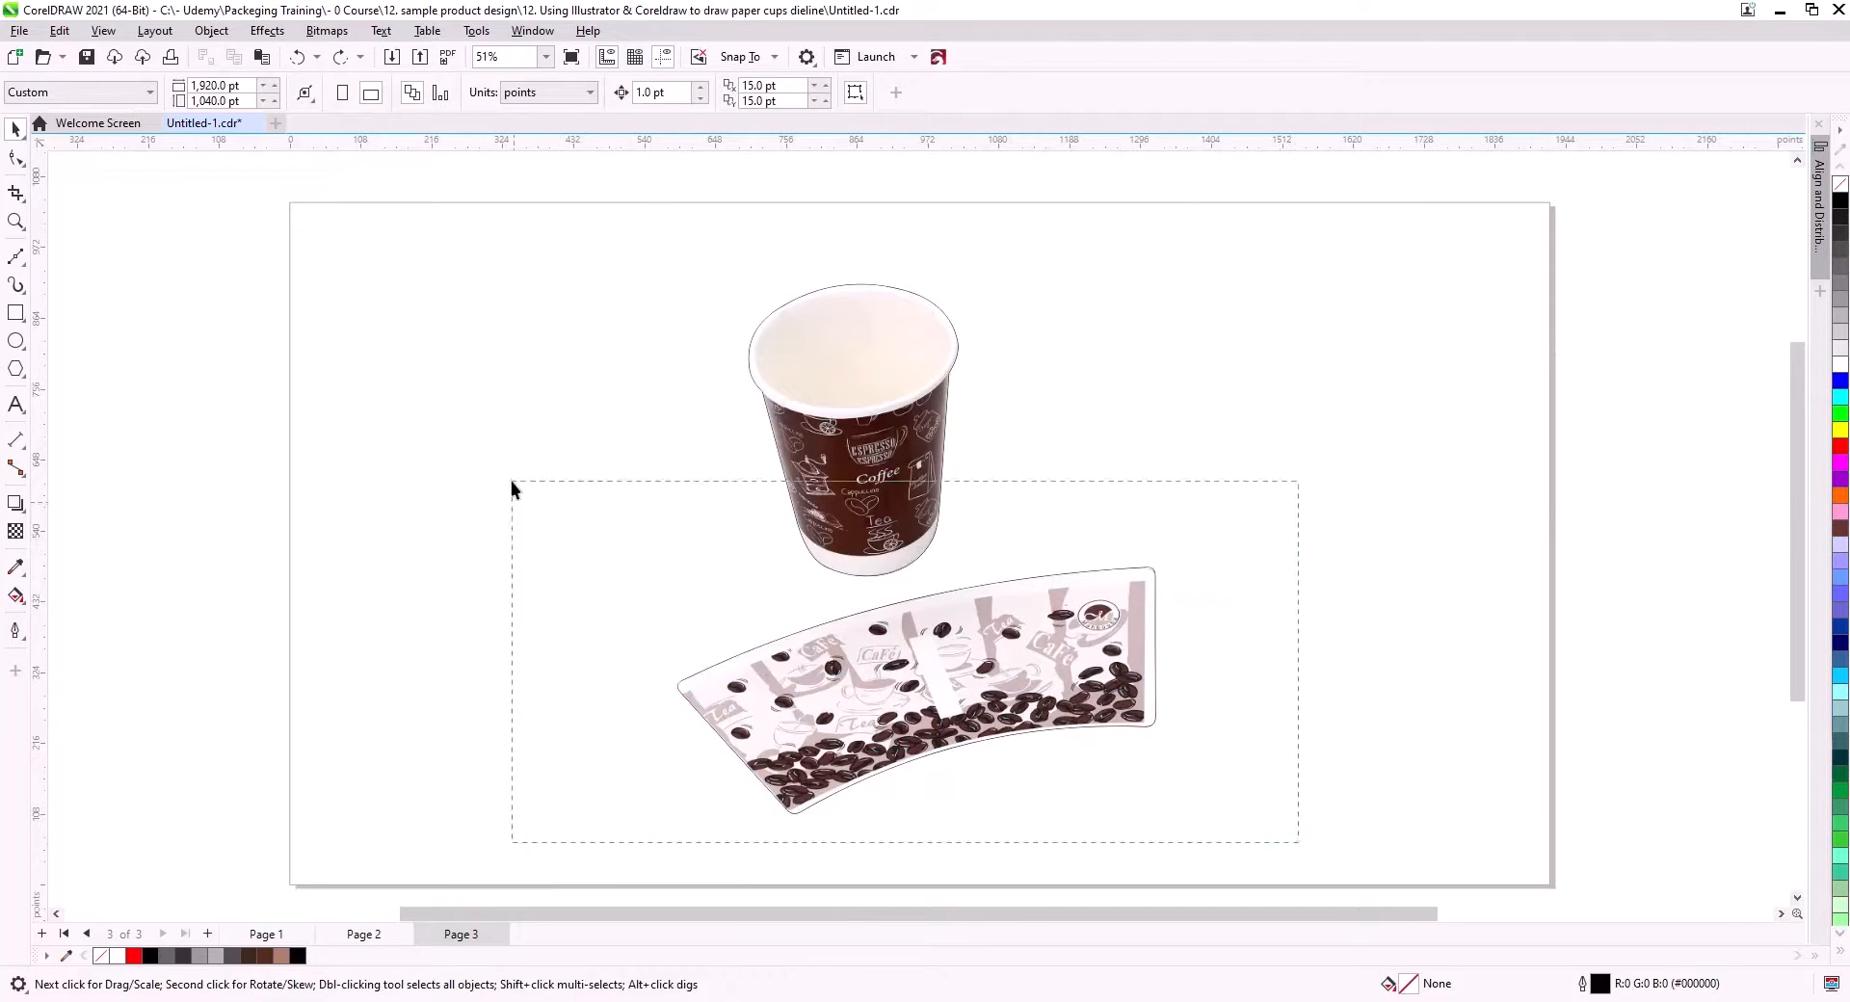
left_click_drag(511, 482, 505, 252)
key("ctrl+x")
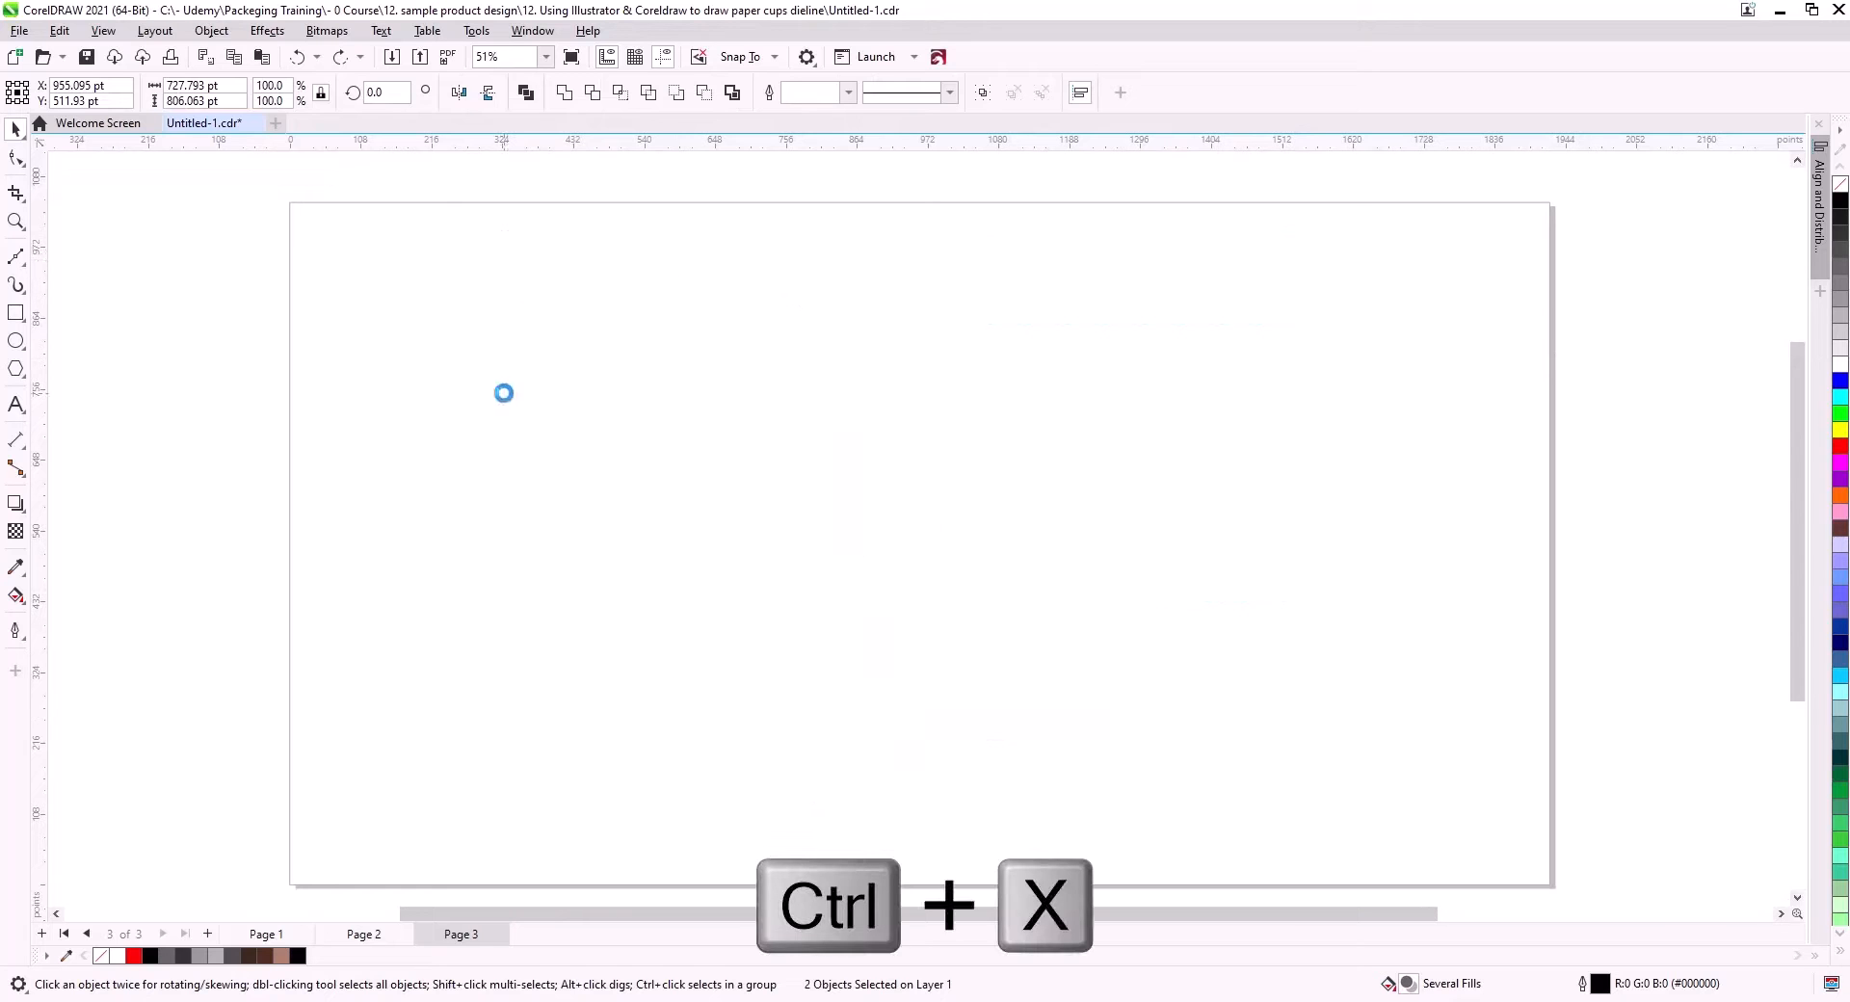
left_click(365, 934)
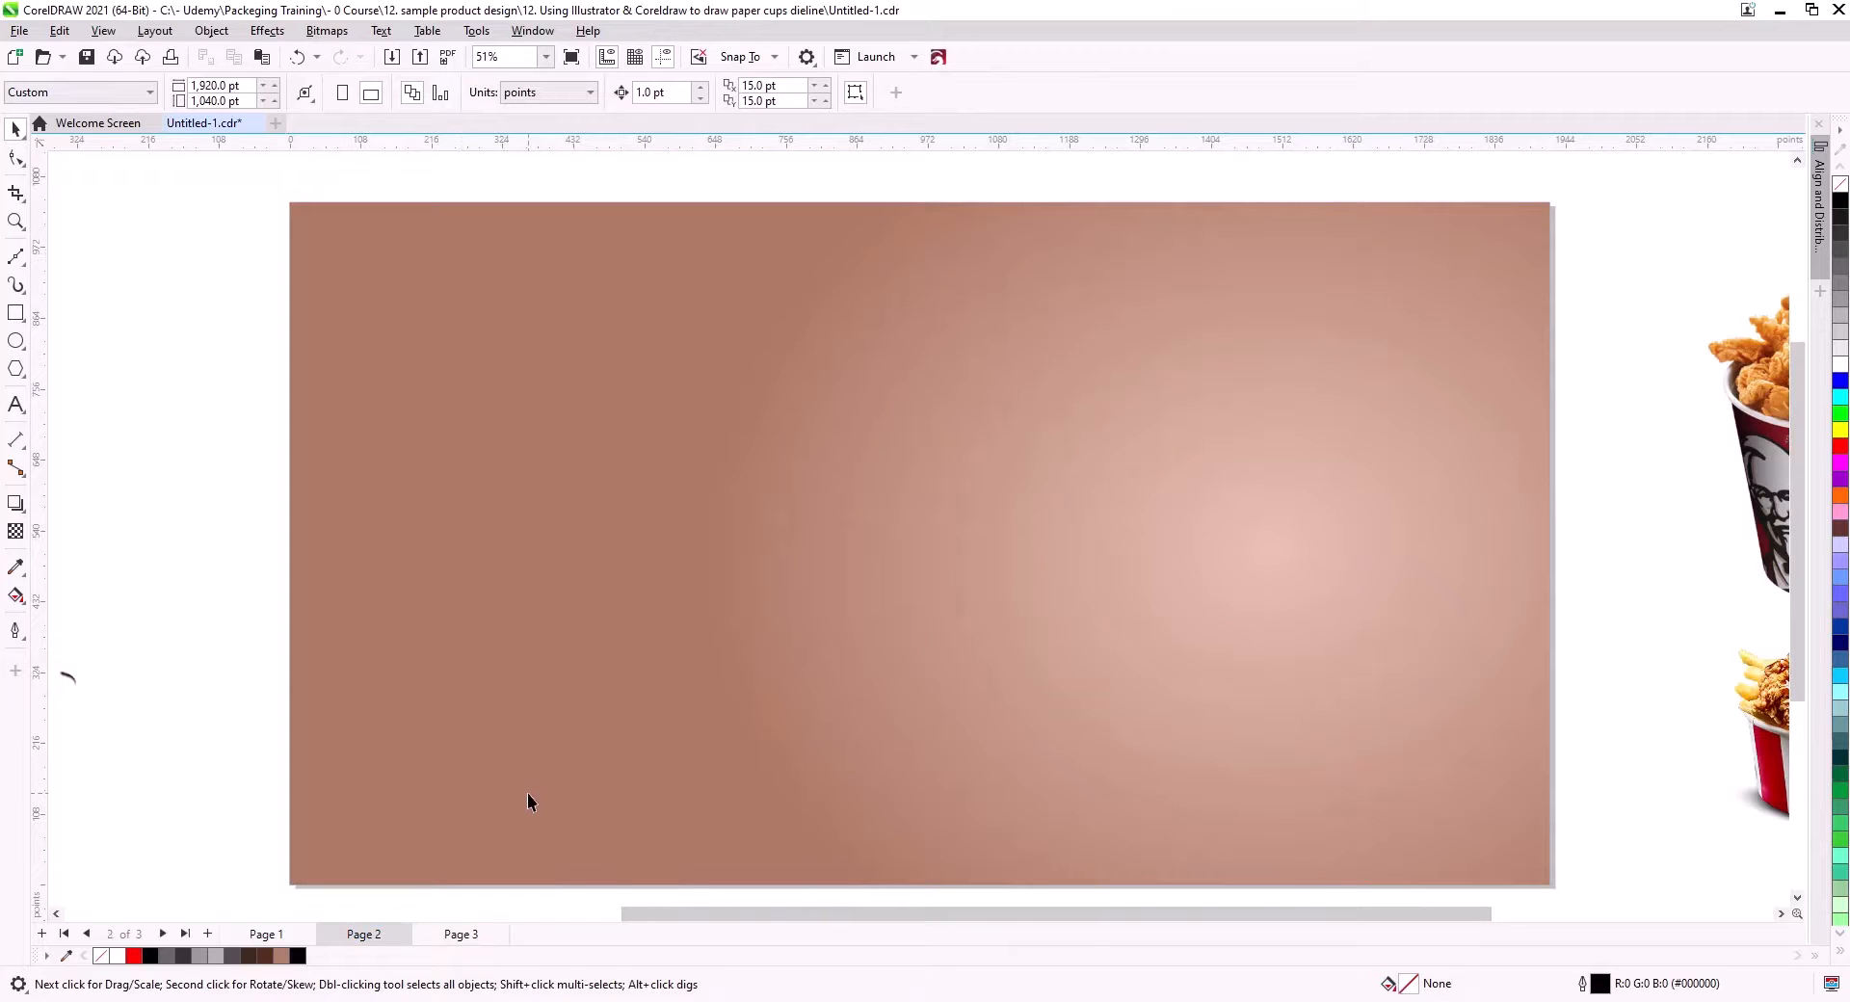
key("ctrl+v")
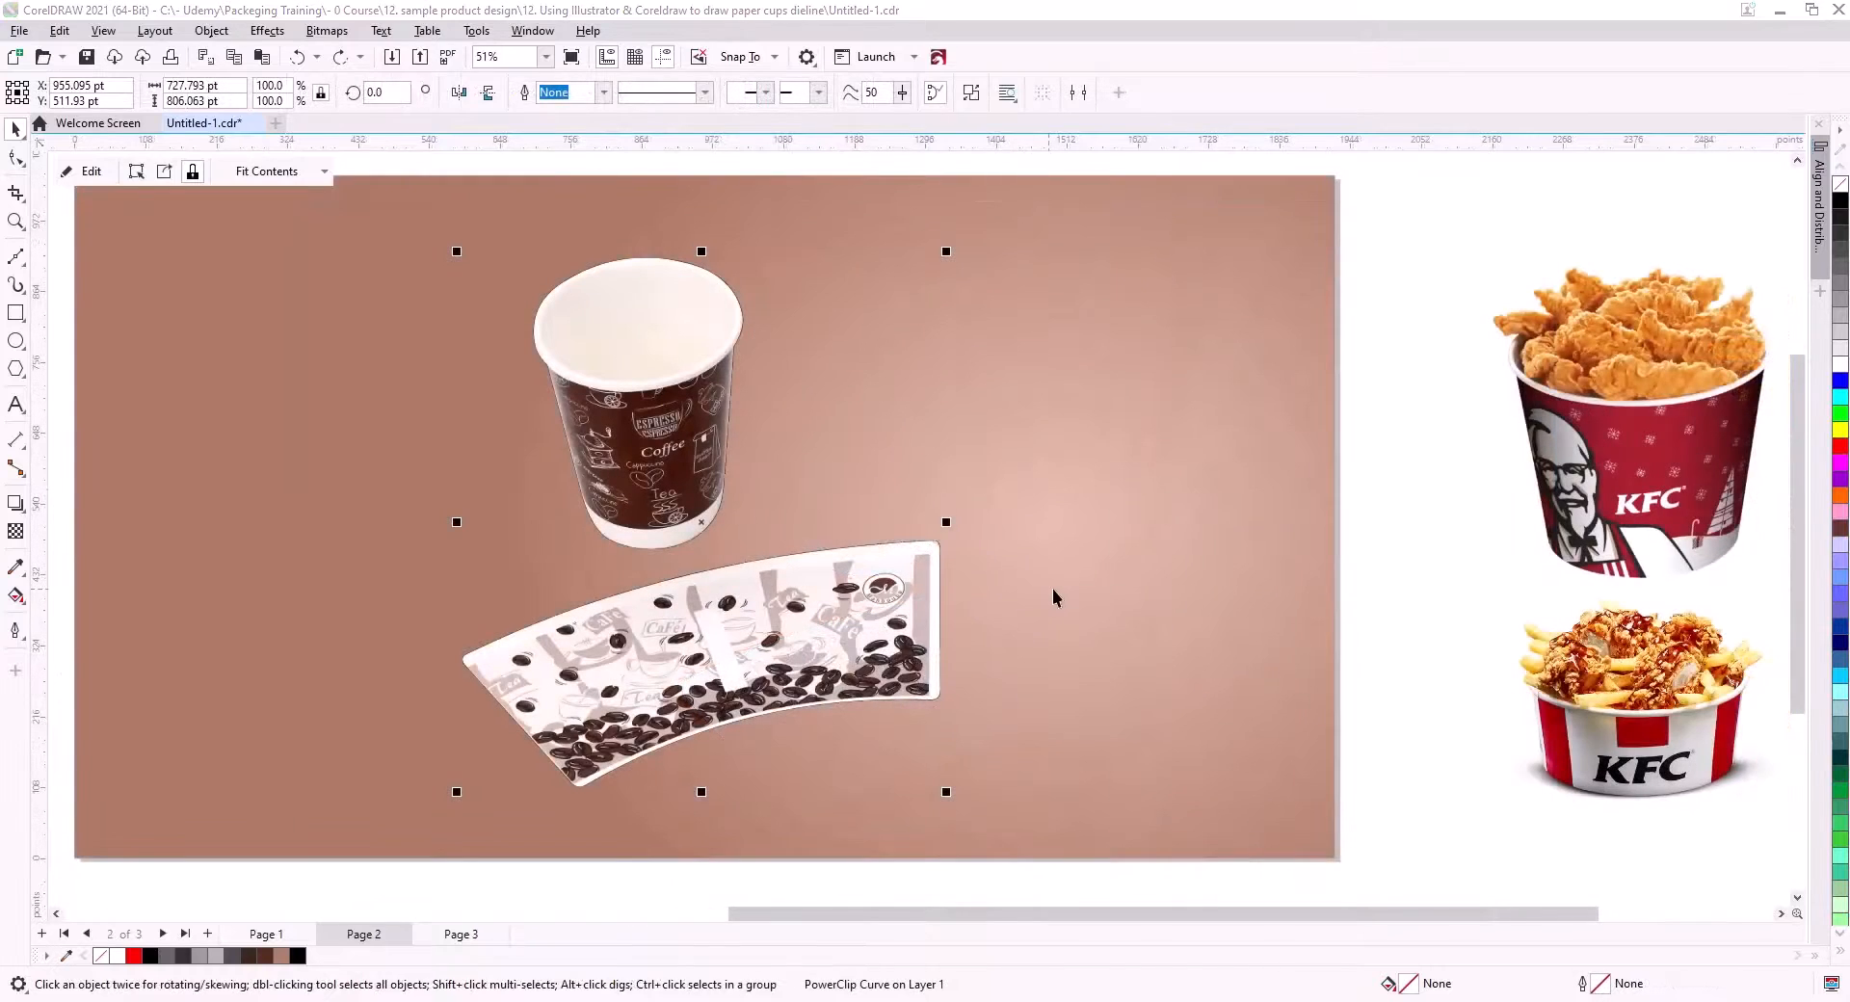
left_click_drag(1053, 597, 1282, 603)
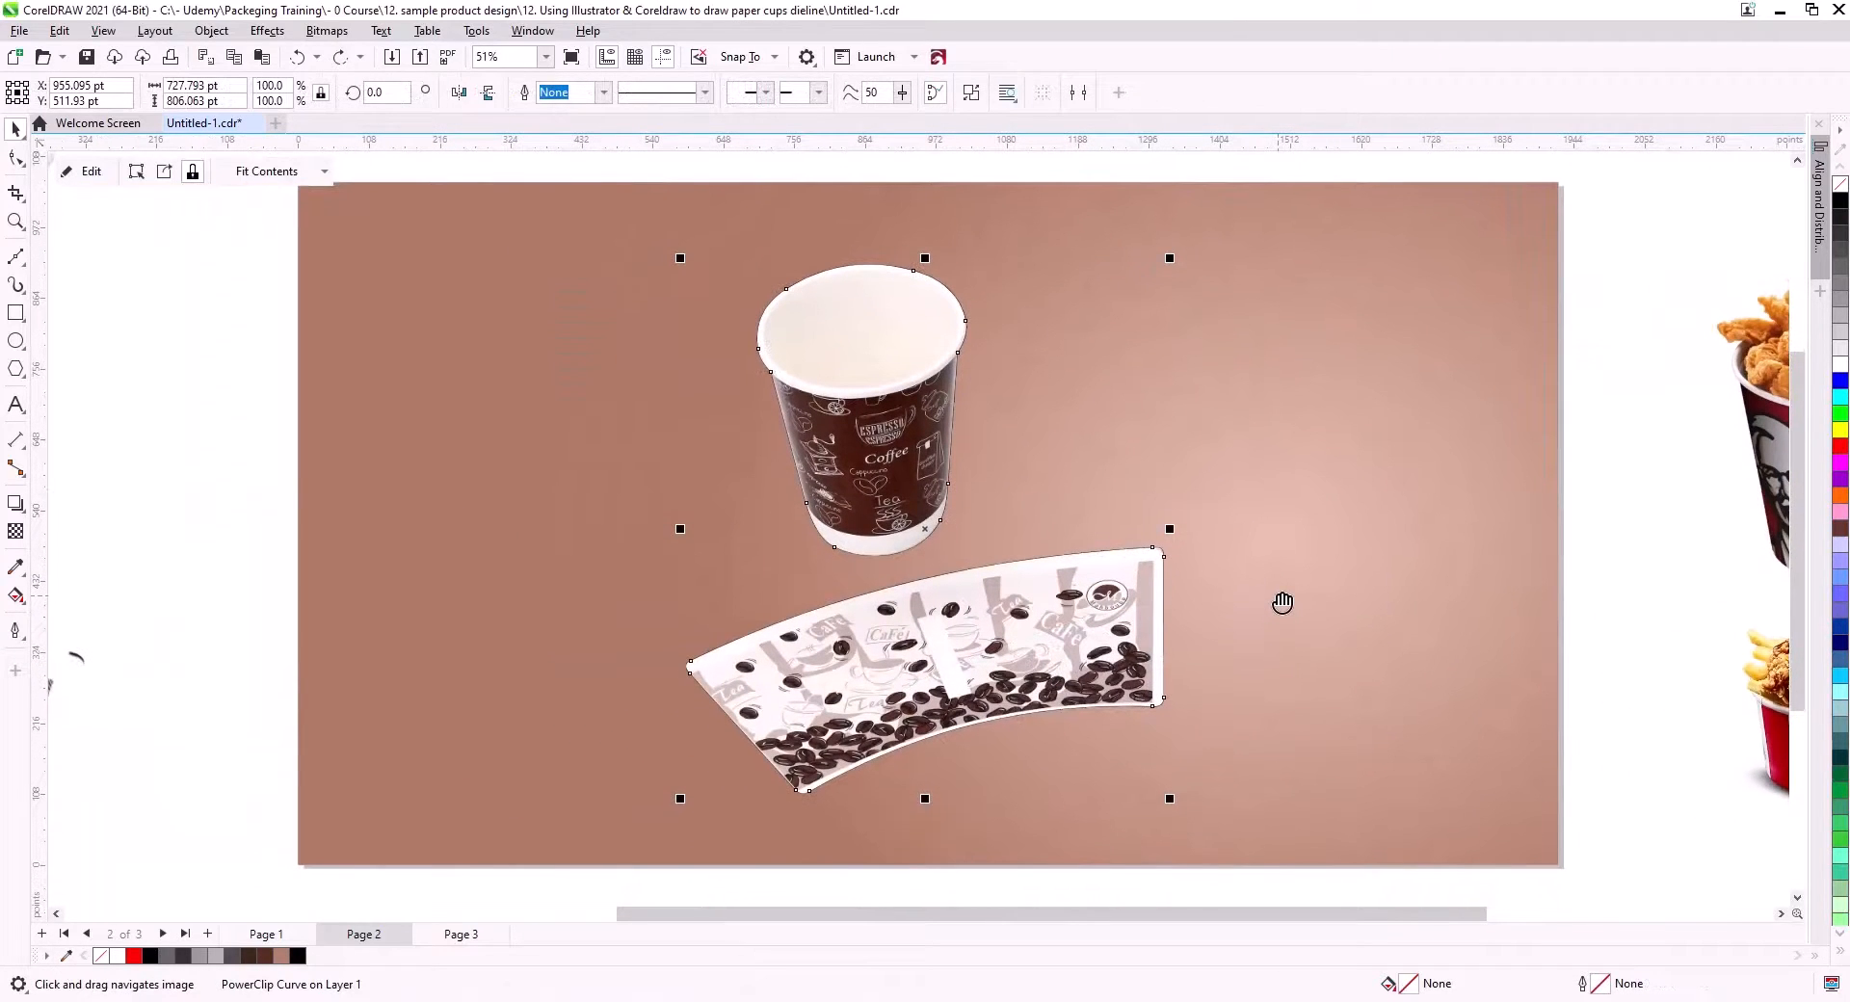
- Cut the clipped photo and convert the remaining black shape to a 300 dpi RGB bitmap with a transparent background
key("ctrl+x")
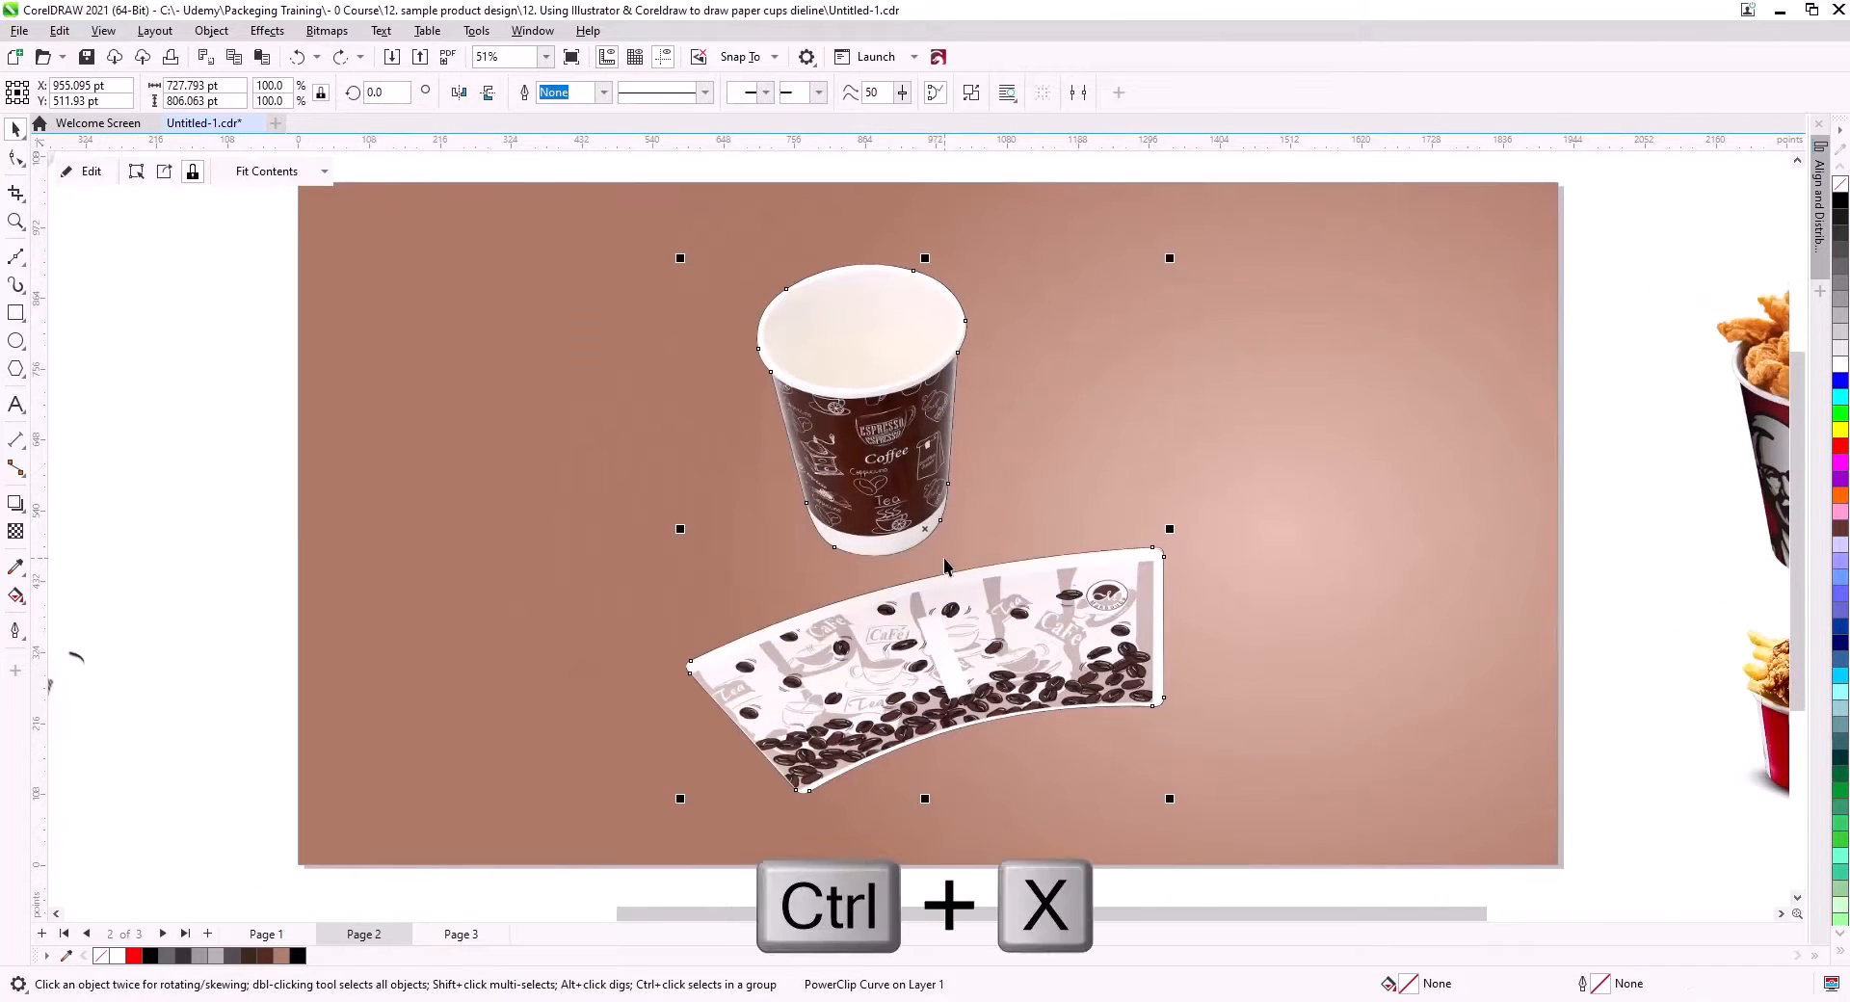
left_click(351, 31)
left_click(362, 55)
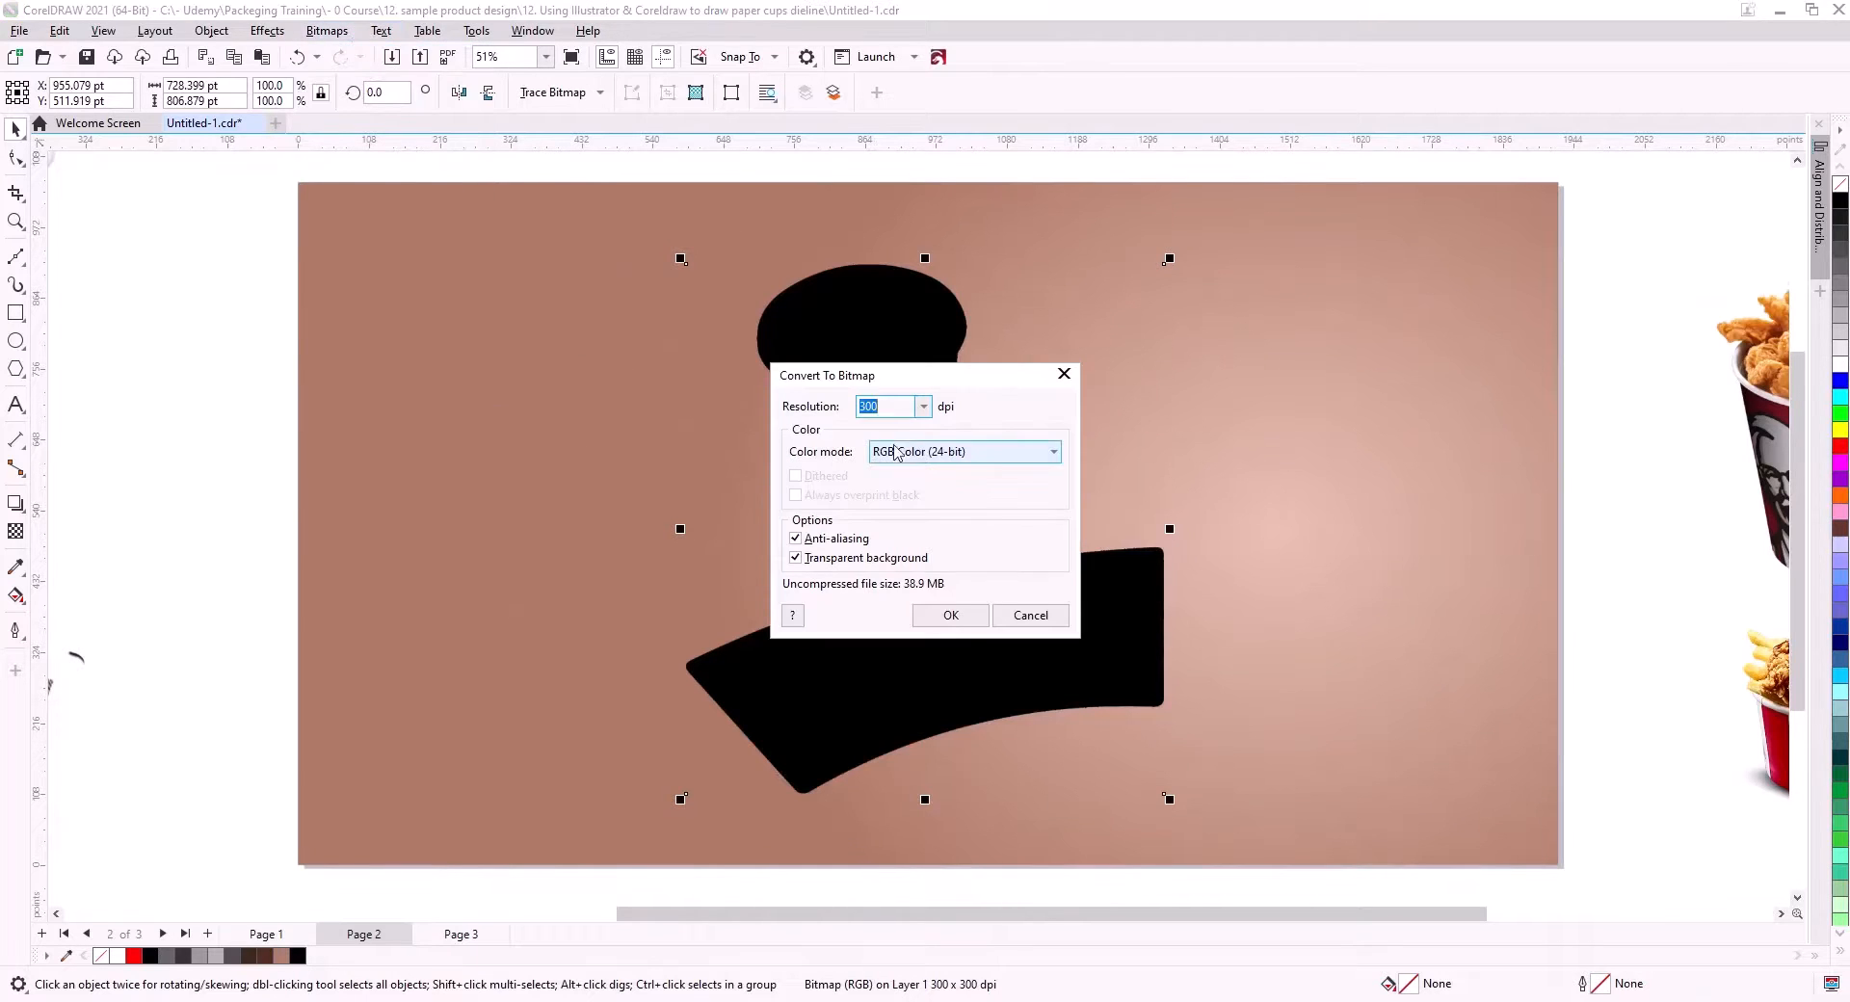
left_click(948, 622)
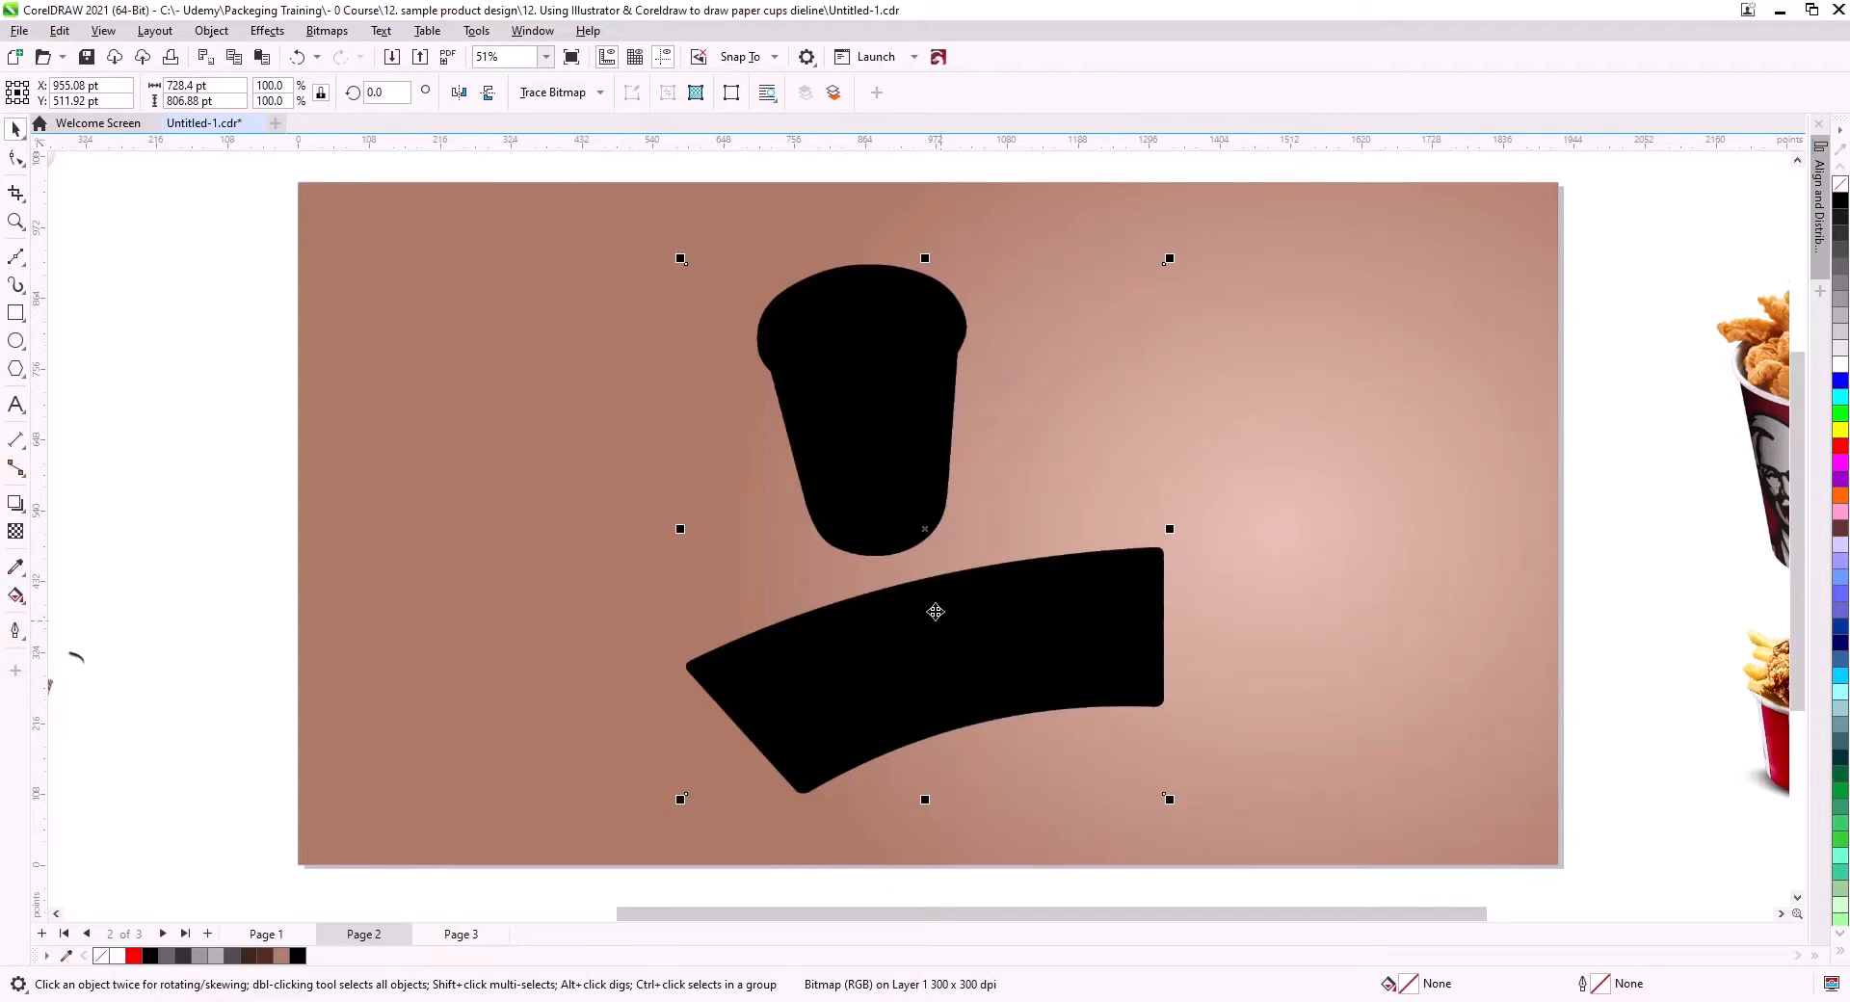
- Duplicate the black bitmap in place and crop the copy to the sleeve by moving its upper corner nodes down
left_click(15, 160)
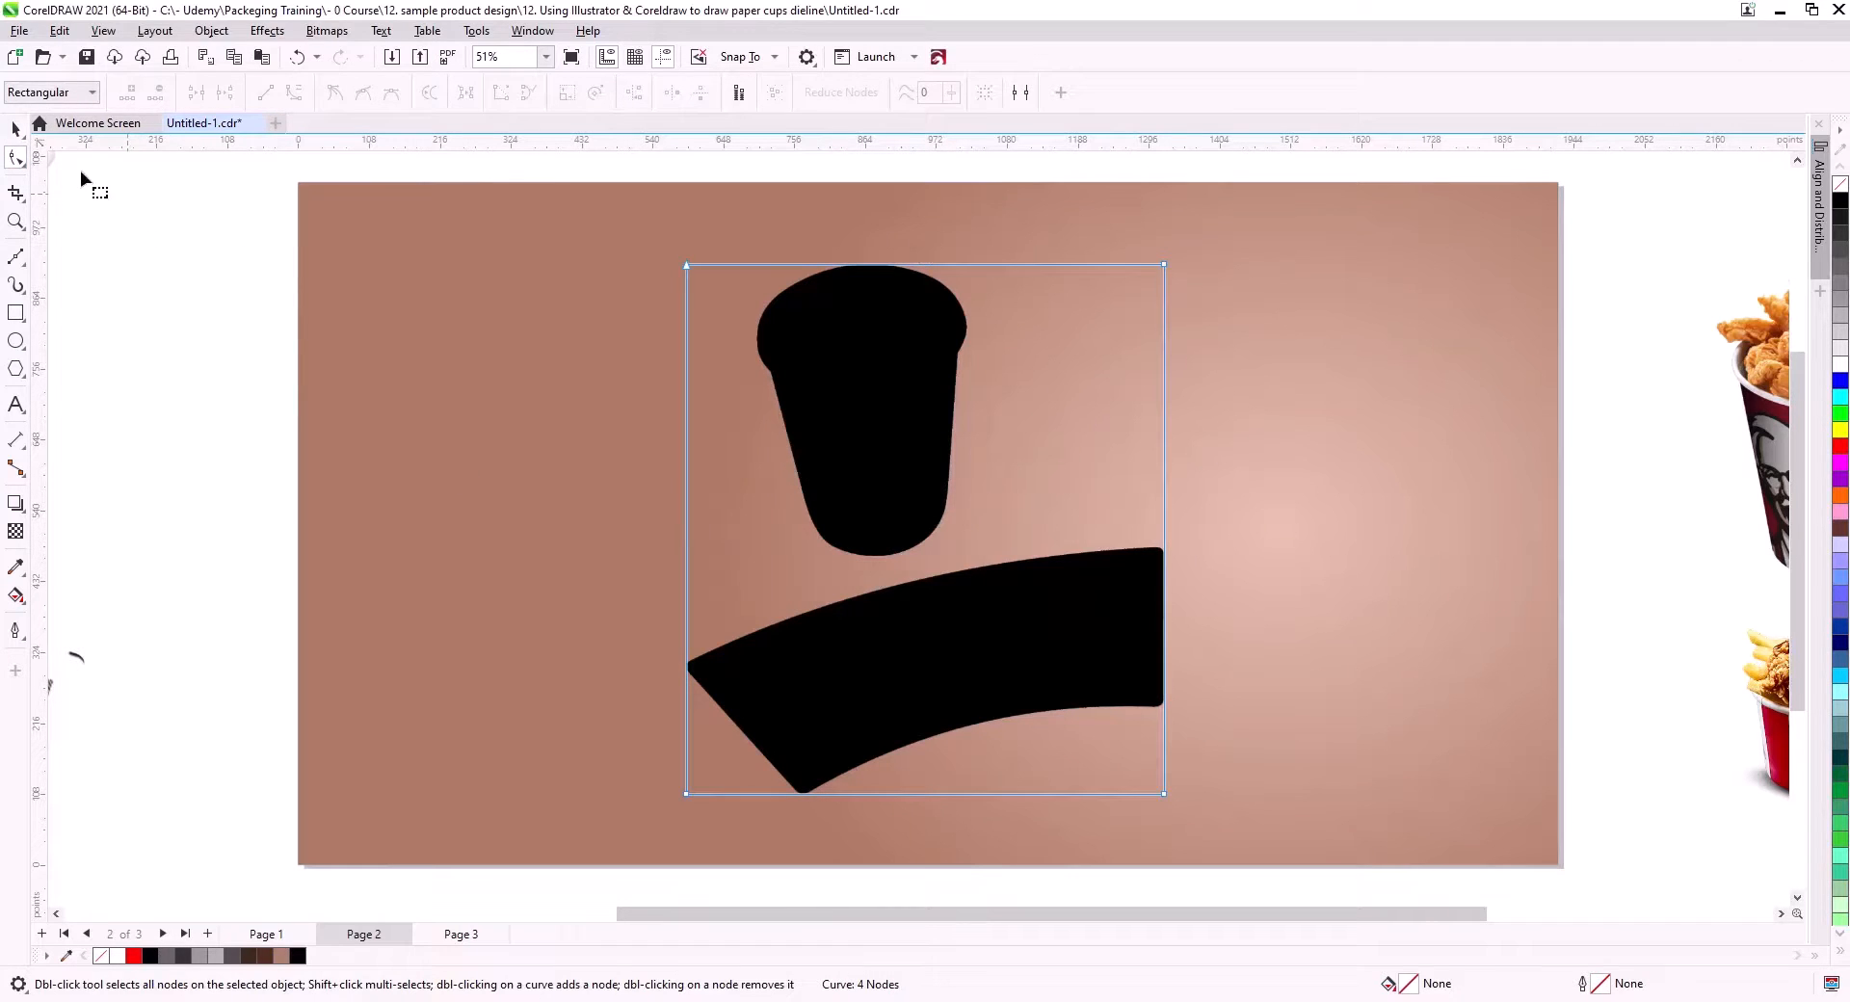
left_click(15, 129)
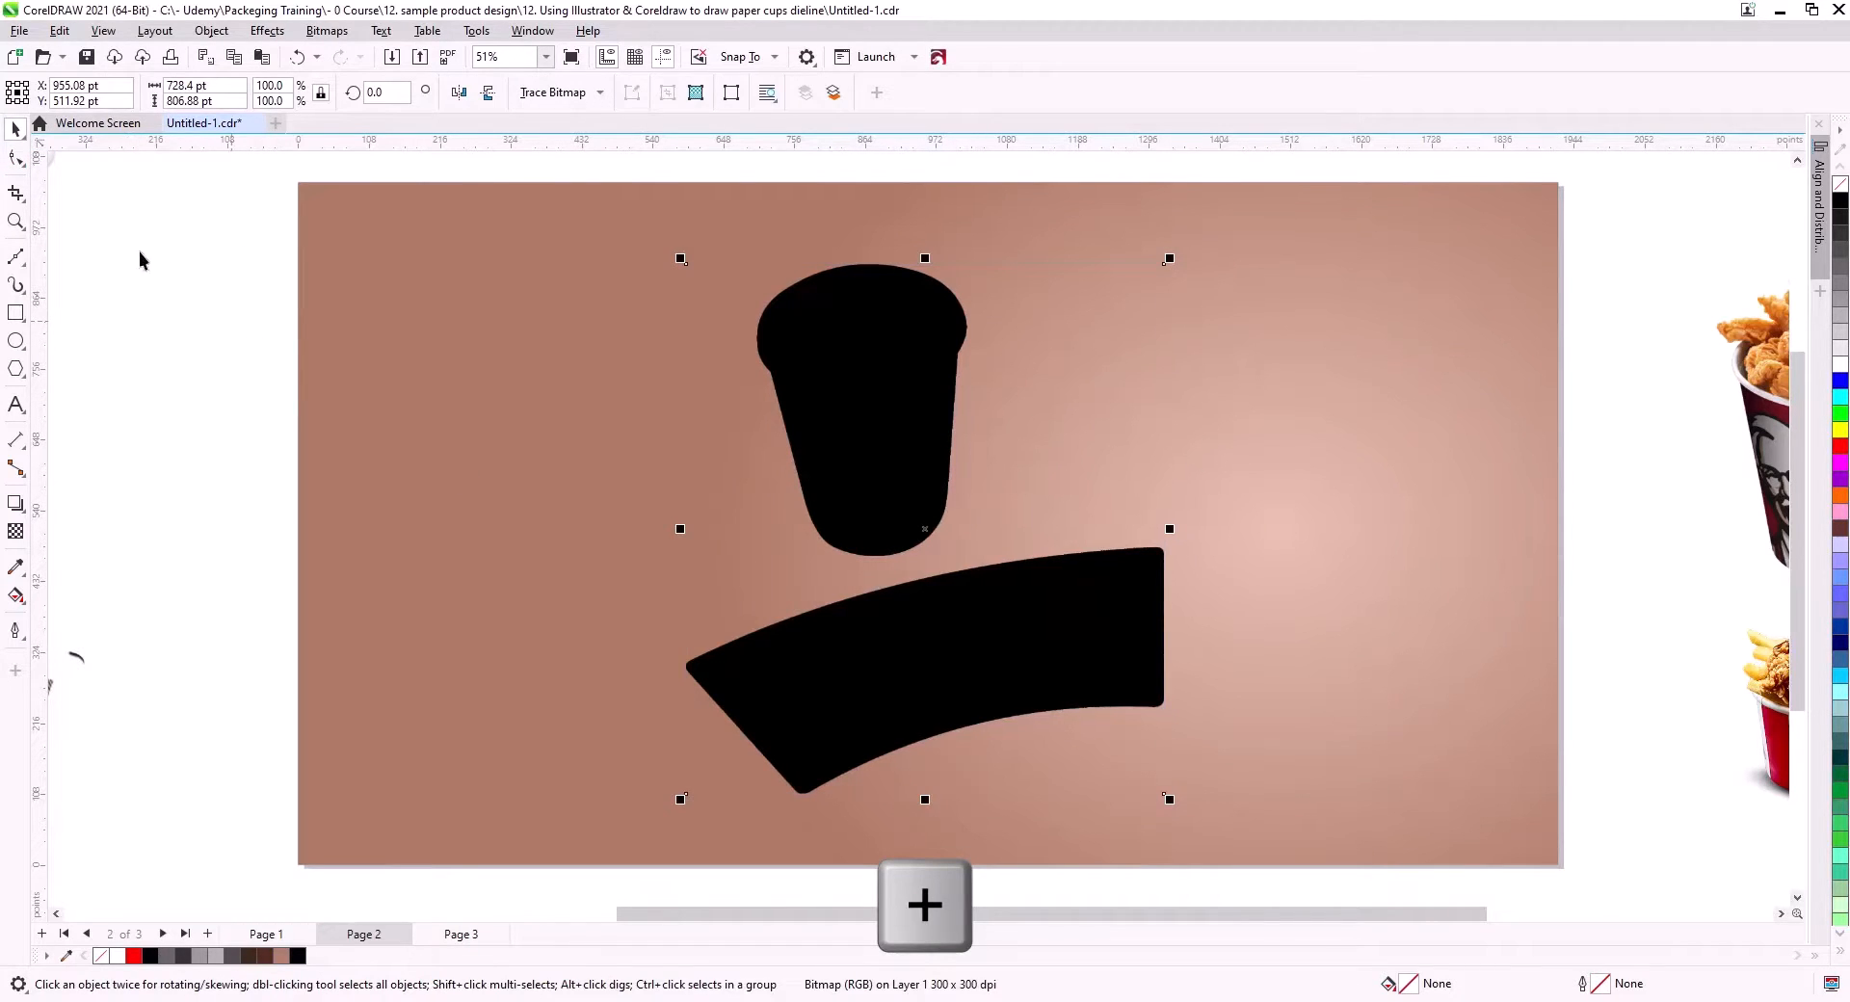
left_click(15, 160)
left_click_drag(596, 210, 1200, 345)
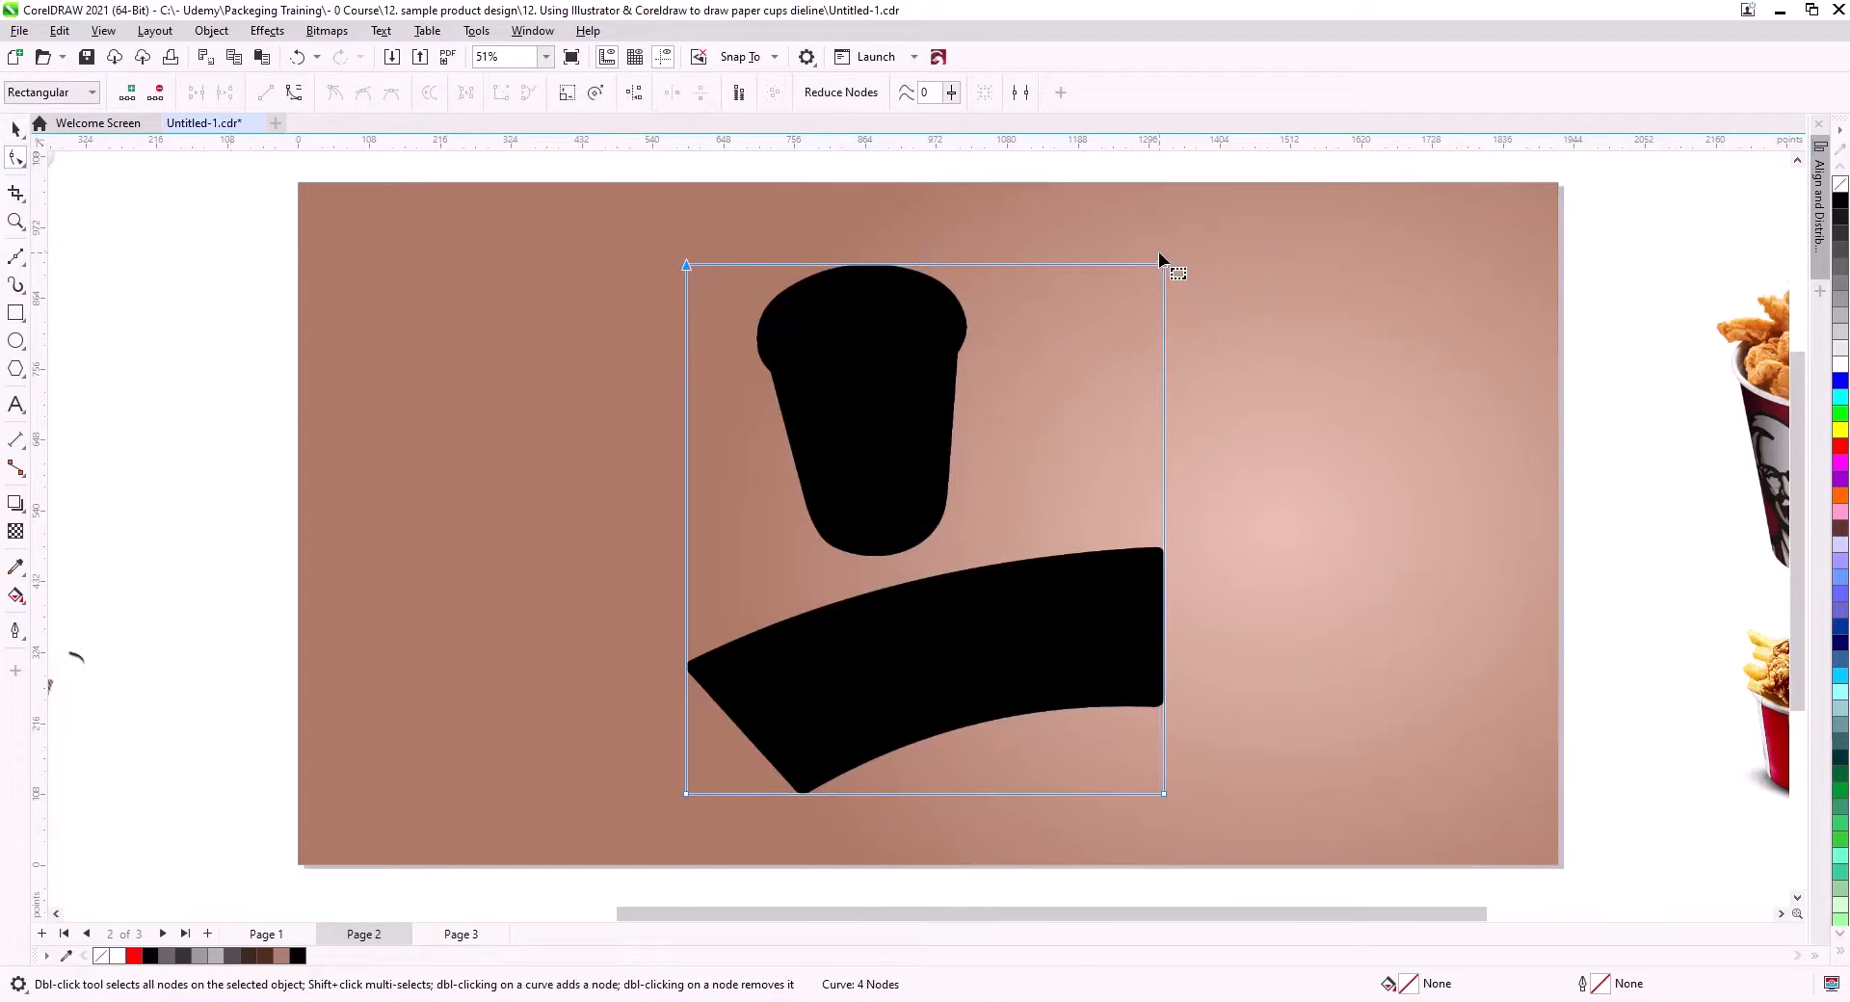
left_click_drag(1164, 270, 1157, 542)
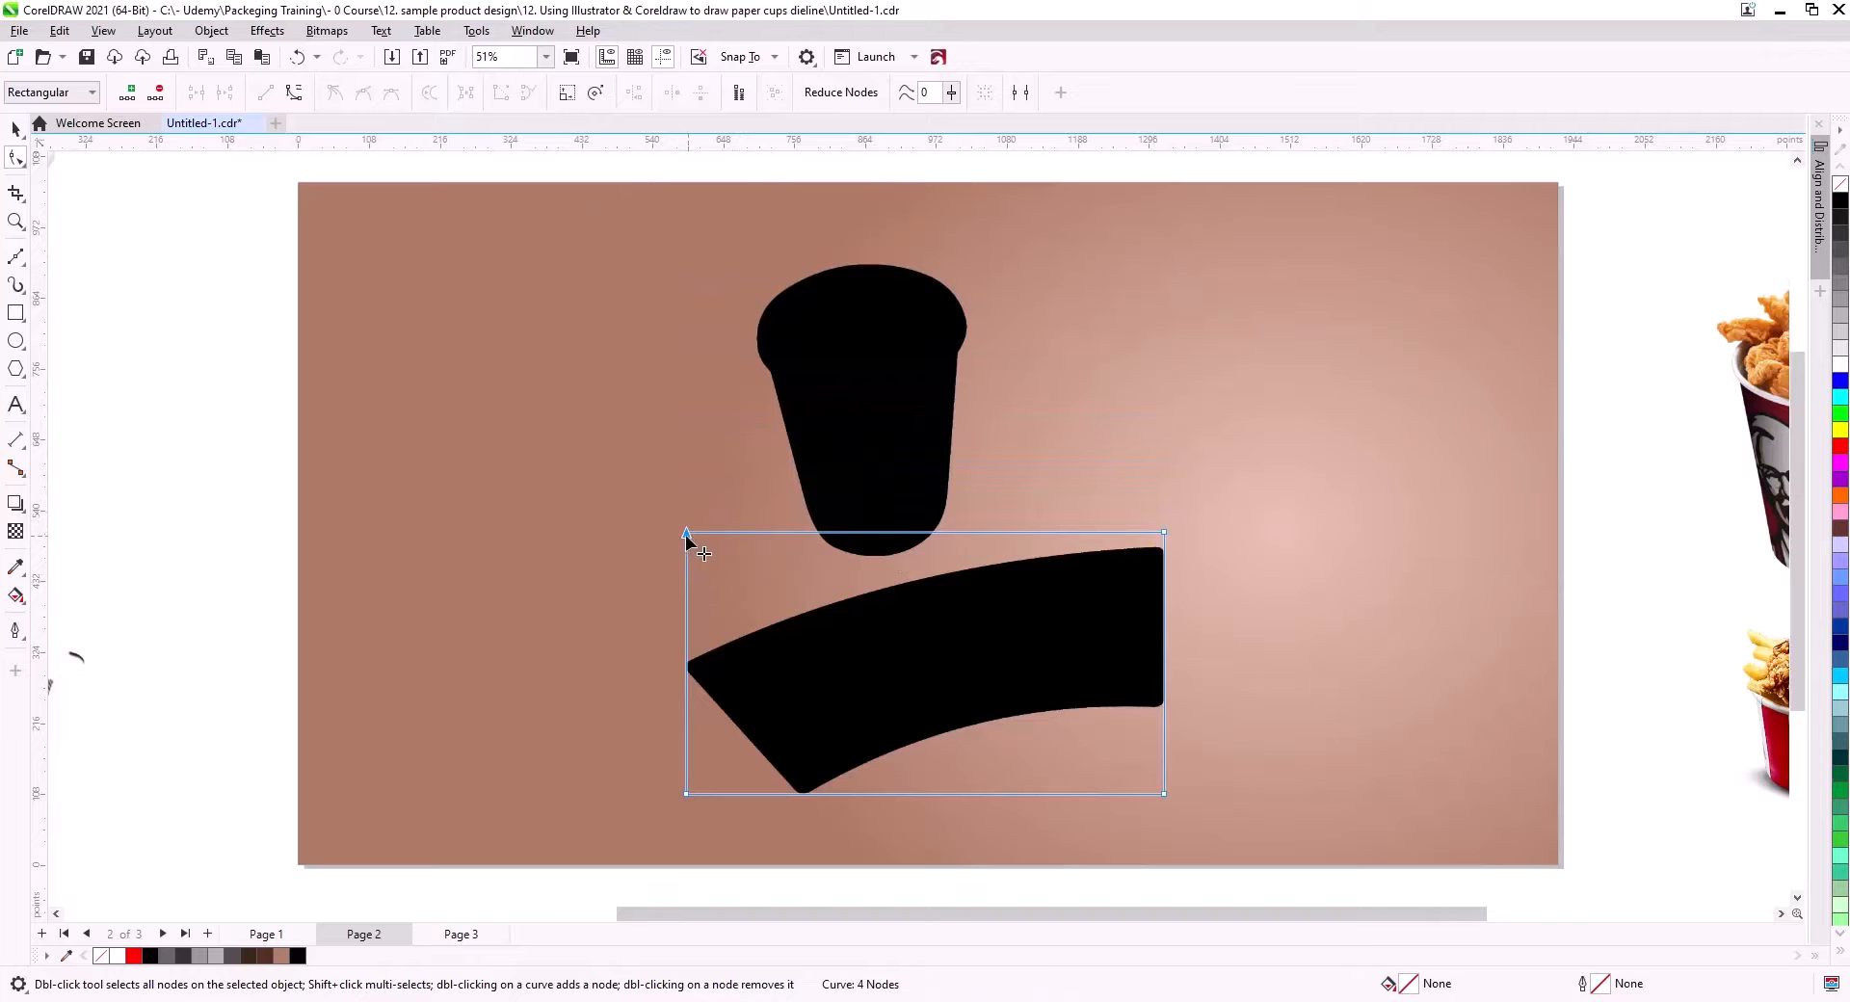
left_click_drag(686, 533, 655, 605)
key("ctrl+z")
key("ctrl+z")
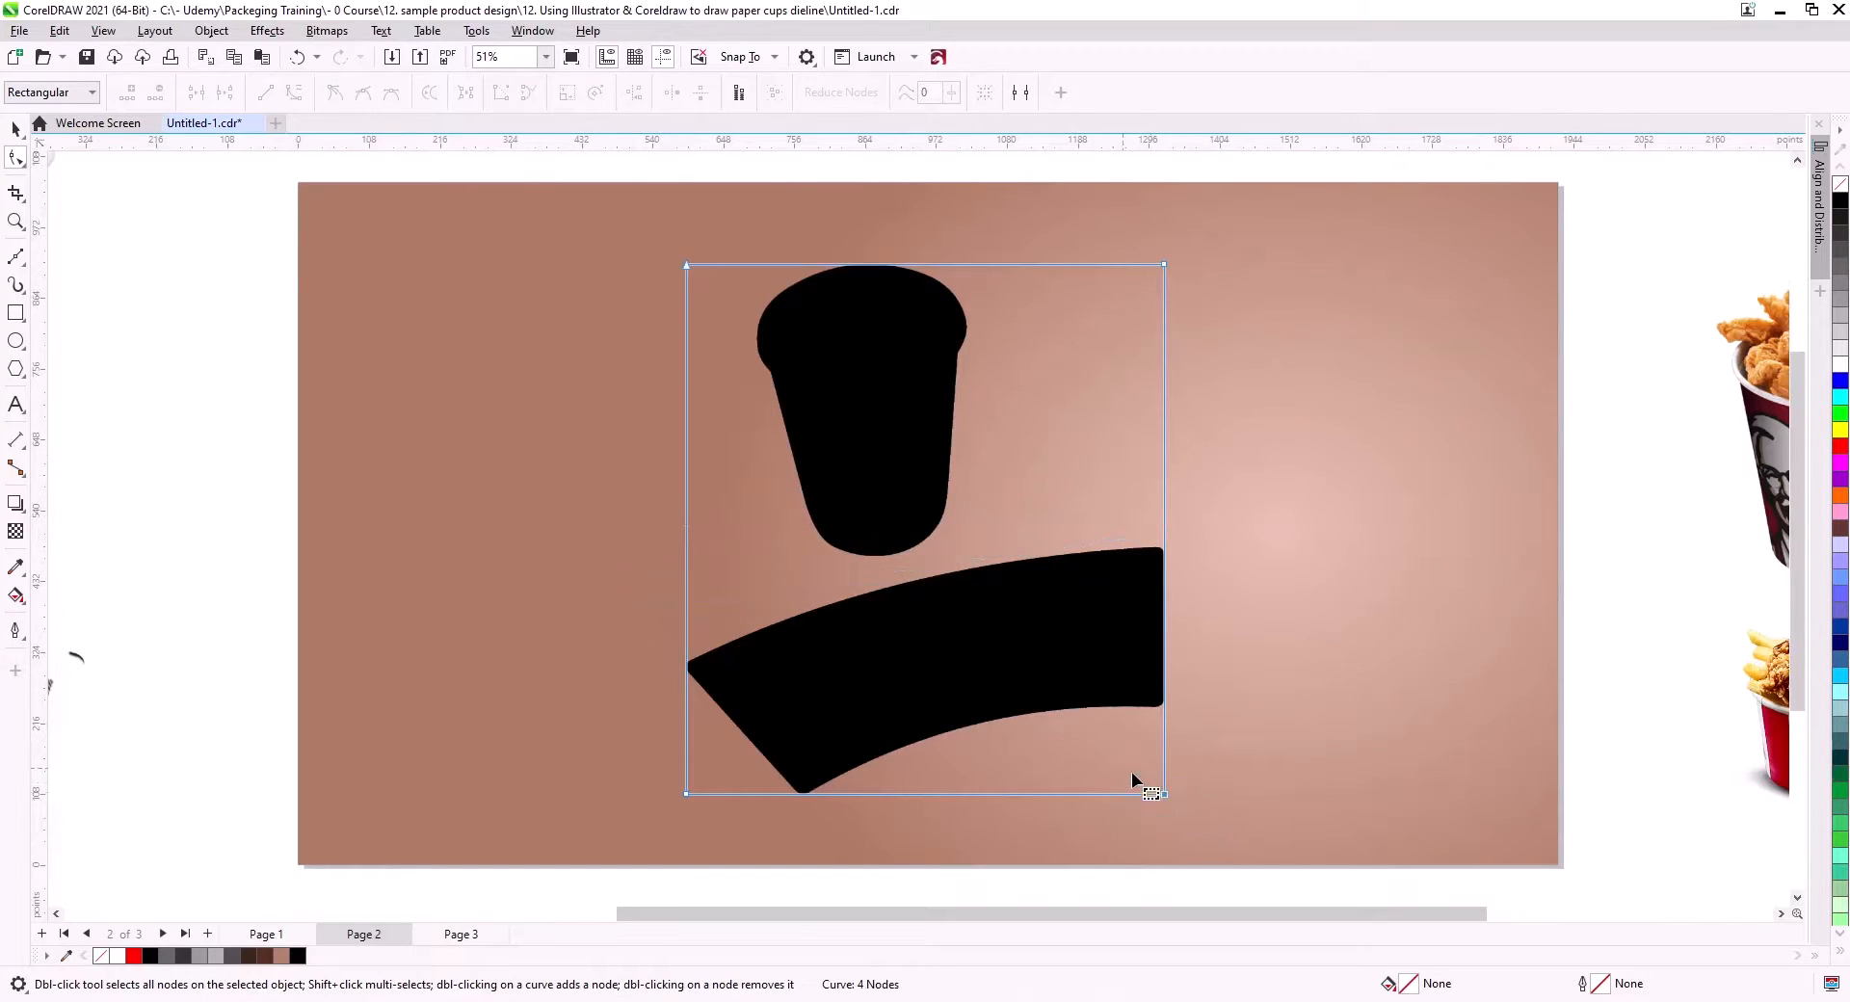
- Crop the other black bitmap to the cup by moving its lower corner nodes up and its upper-right node inward
left_click_drag(1164, 793, 977, 531)
left_click_drag(686, 793, 817, 580)
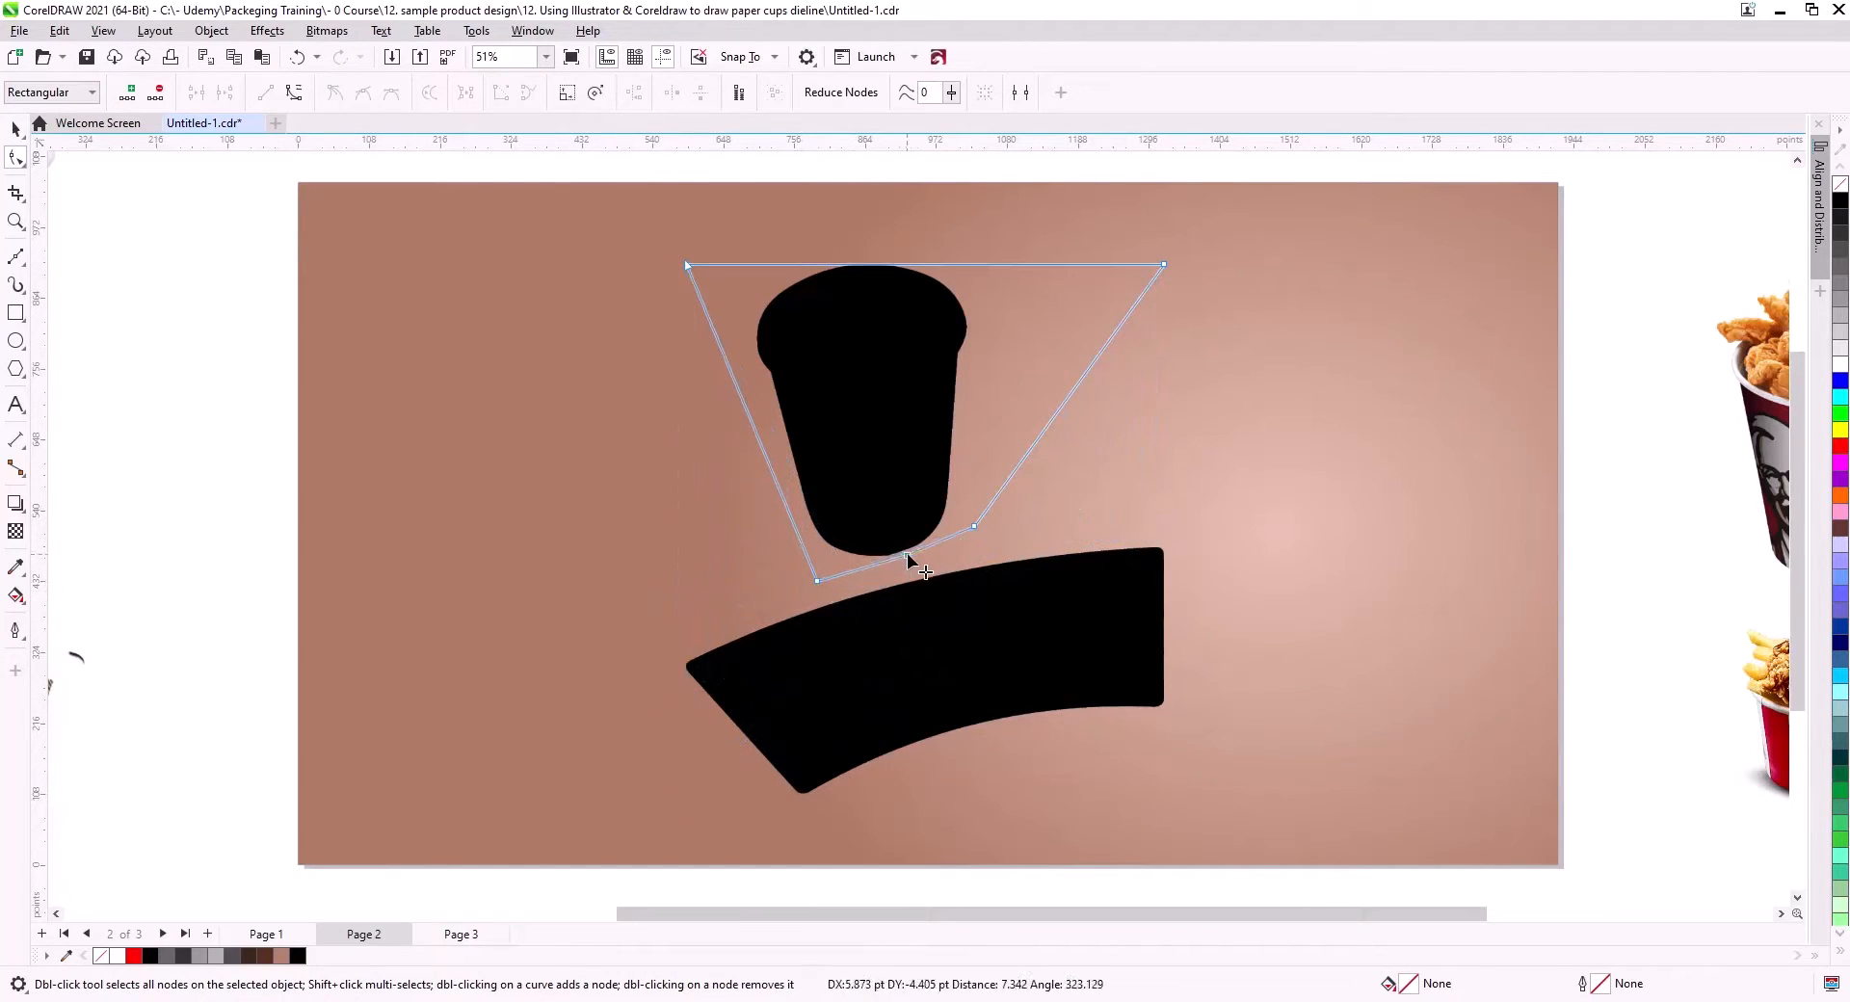
left_click_drag(1164, 264, 999, 249)
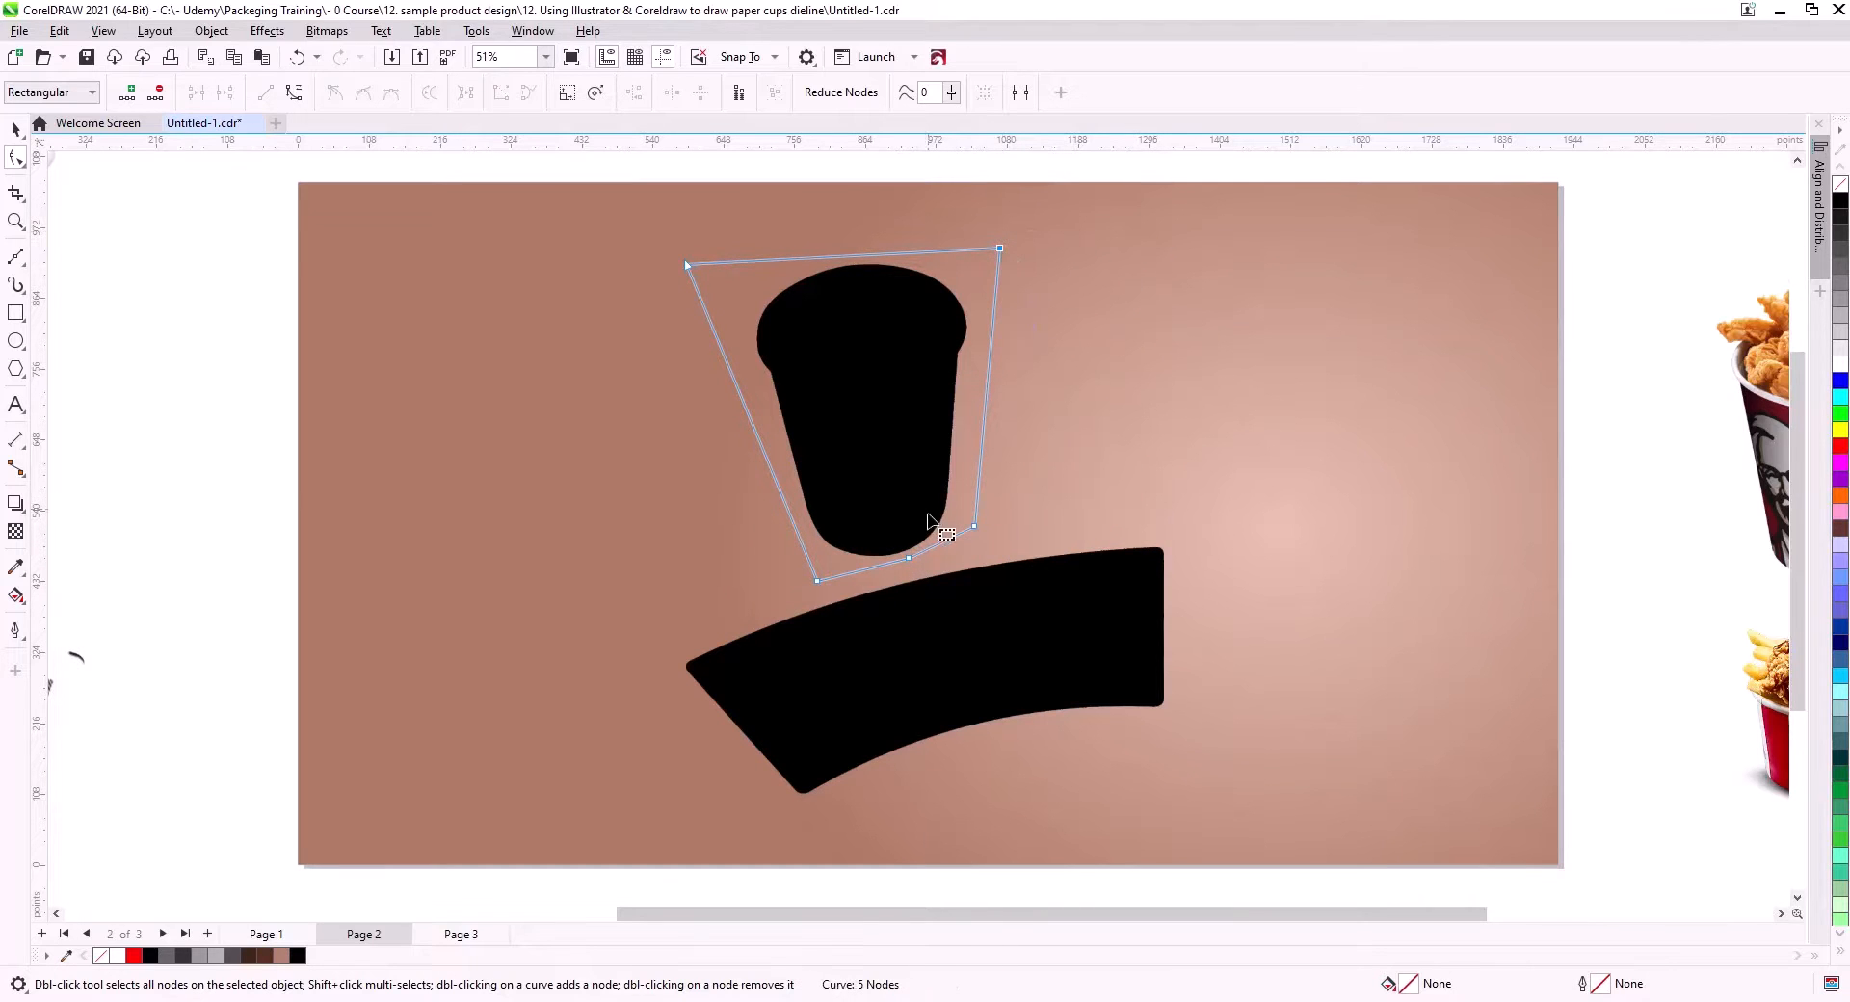
- Reshape the sleeve bitmap's crop boundary with added nodes, trimming the left corner and cutting down the curved upper edge
left_click(15, 129)
left_click(350, 558)
left_click(934, 707)
left_click_drag(928, 766, 811, 668)
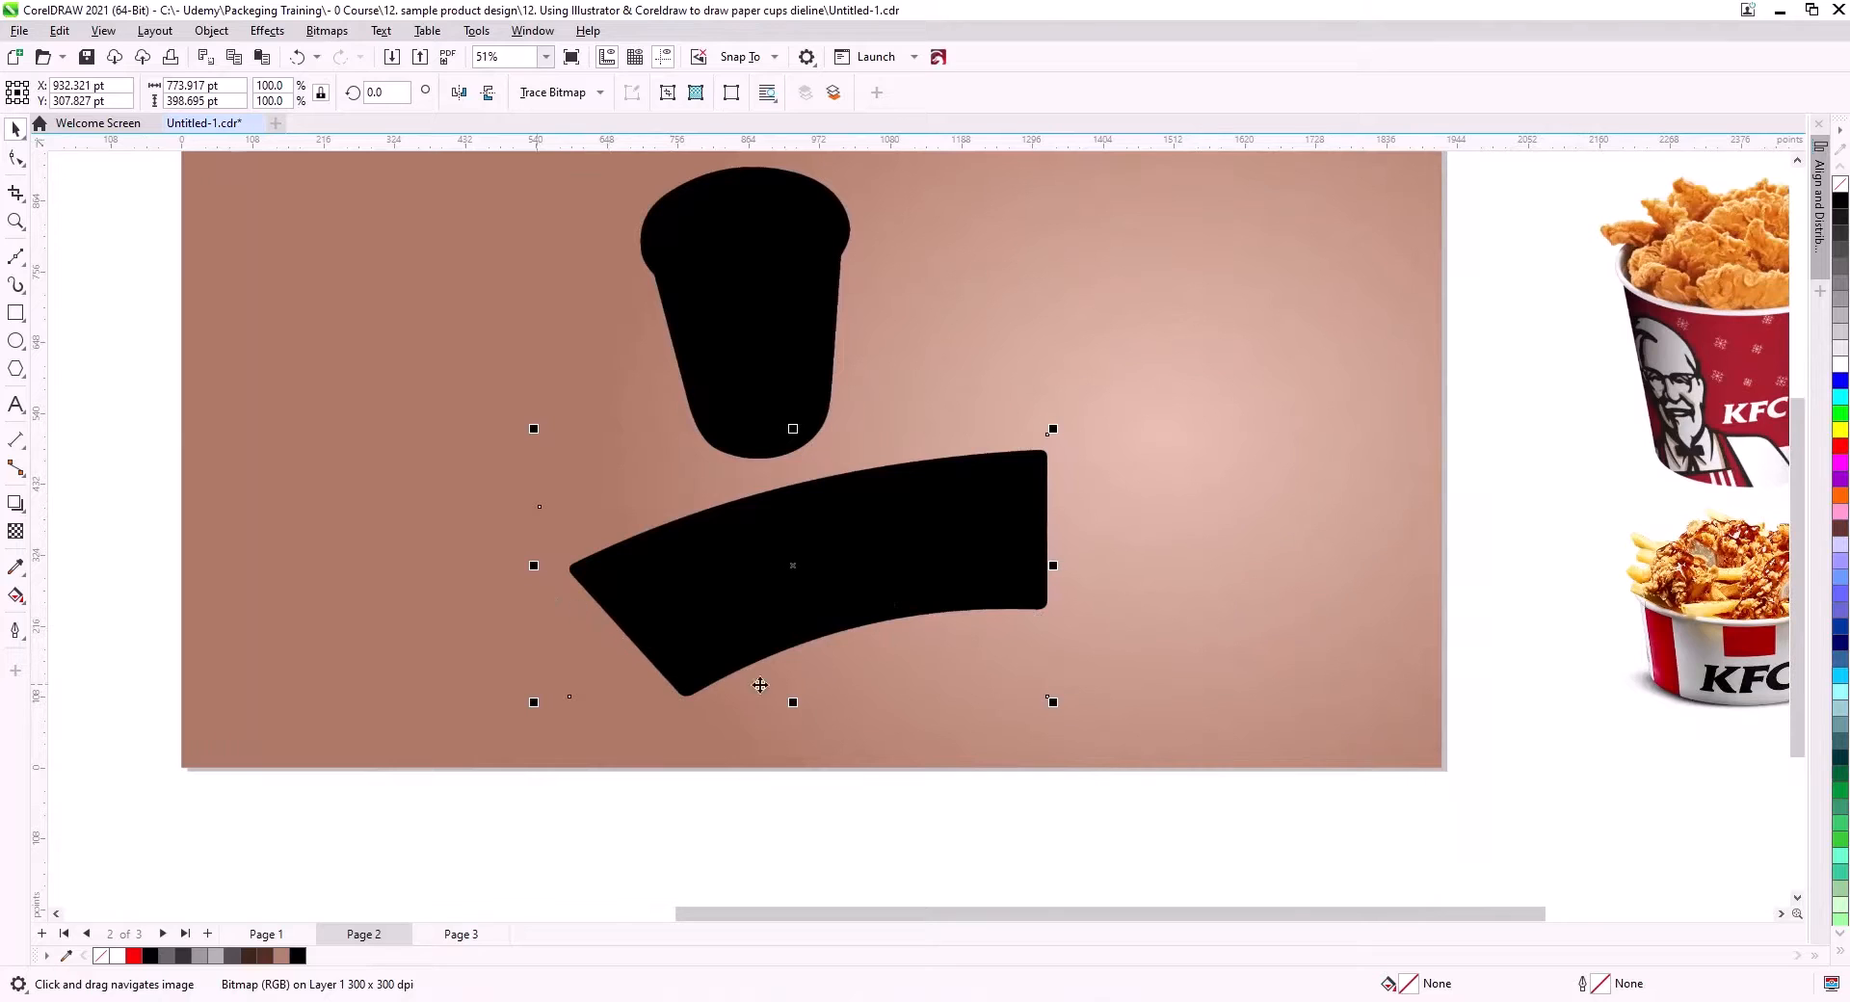
left_click(15, 158)
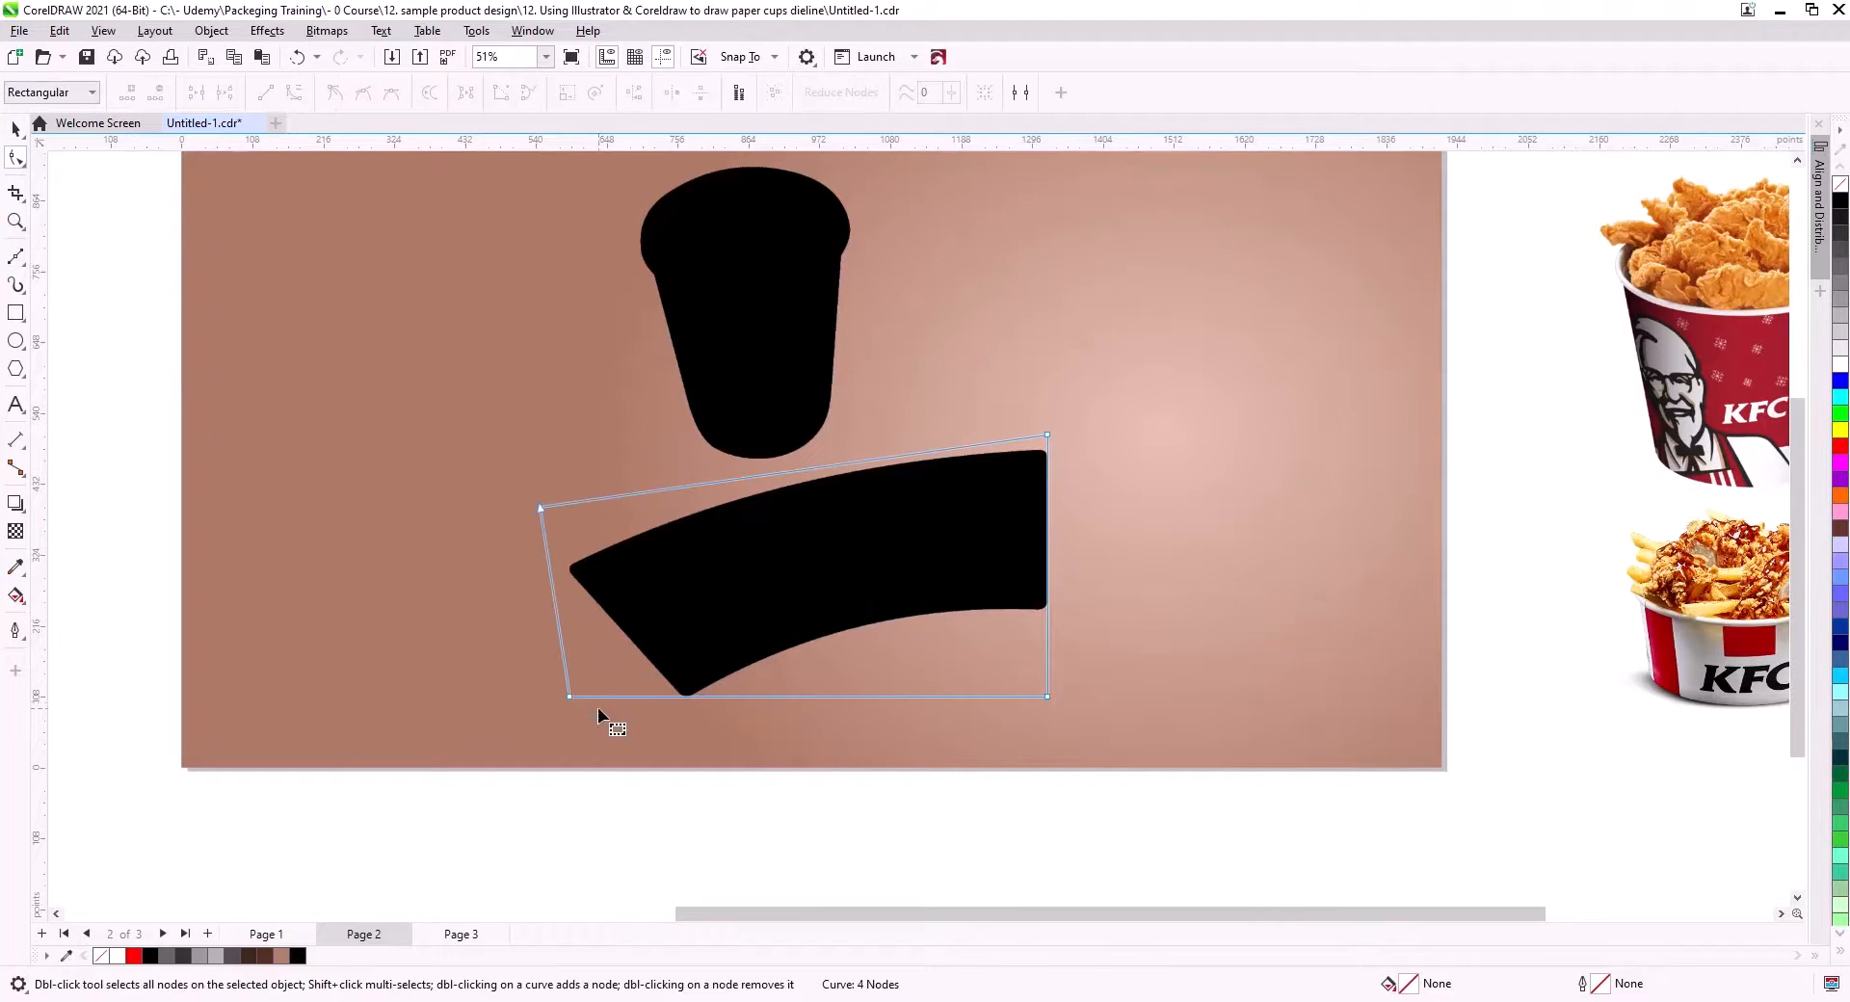
left_click_drag(569, 695, 671, 699)
double_click(573, 554)
left_click_drag(573, 554, 585, 592)
left_click_drag(541, 507, 683, 562)
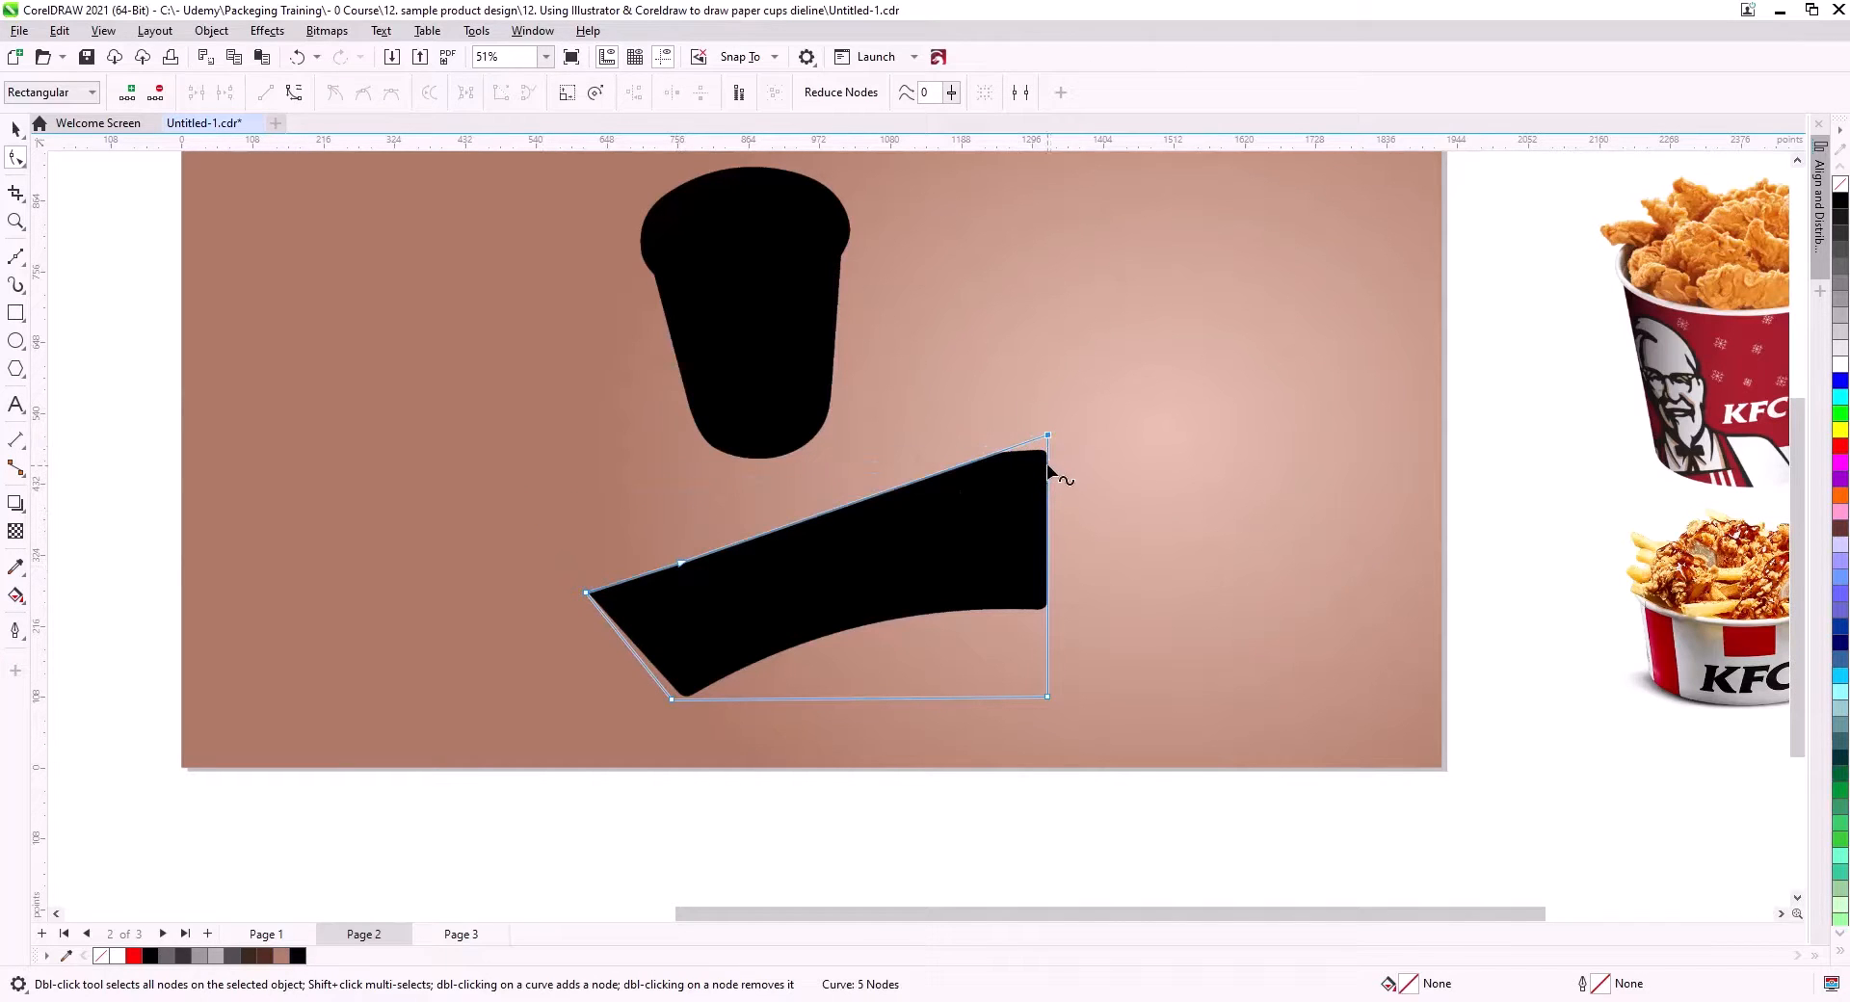
left_click_drag(1049, 437, 944, 591)
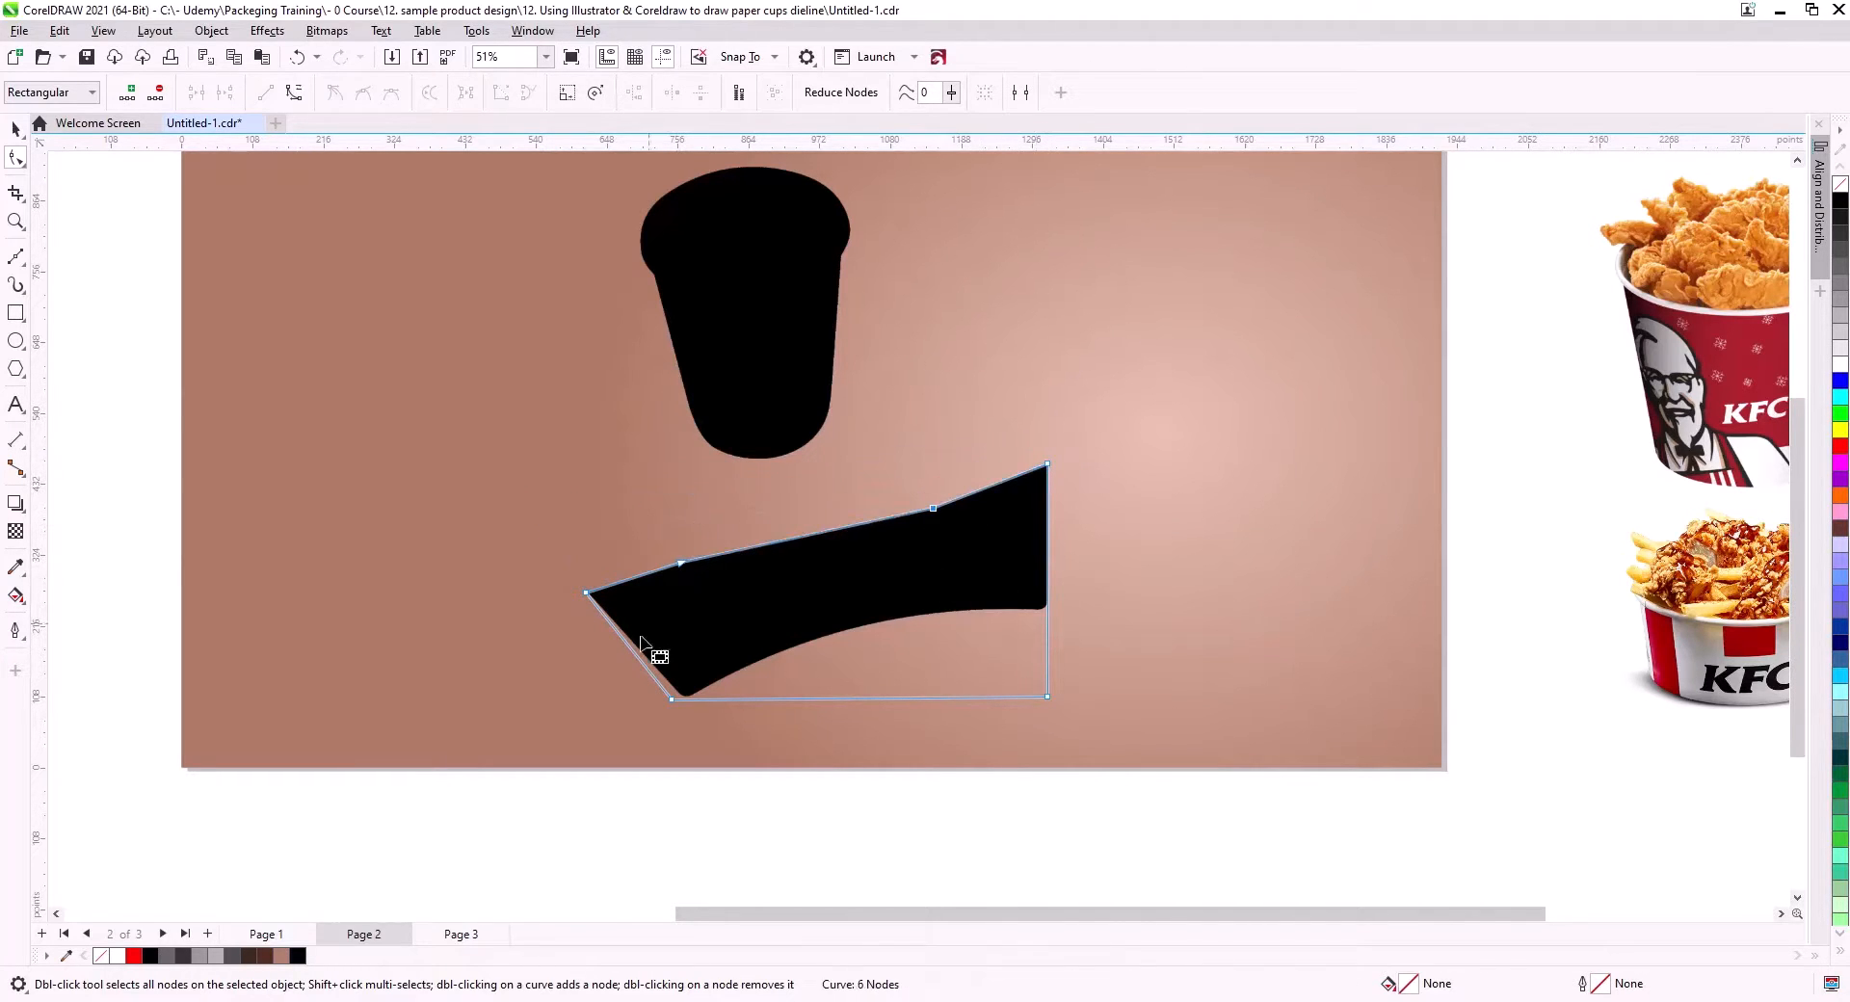
left_click_drag(588, 595, 602, 596)
- Reshape the cup bitmap's crop boundary with added side nodes, cutting away the rim and the upper-left body
left_click(785, 391)
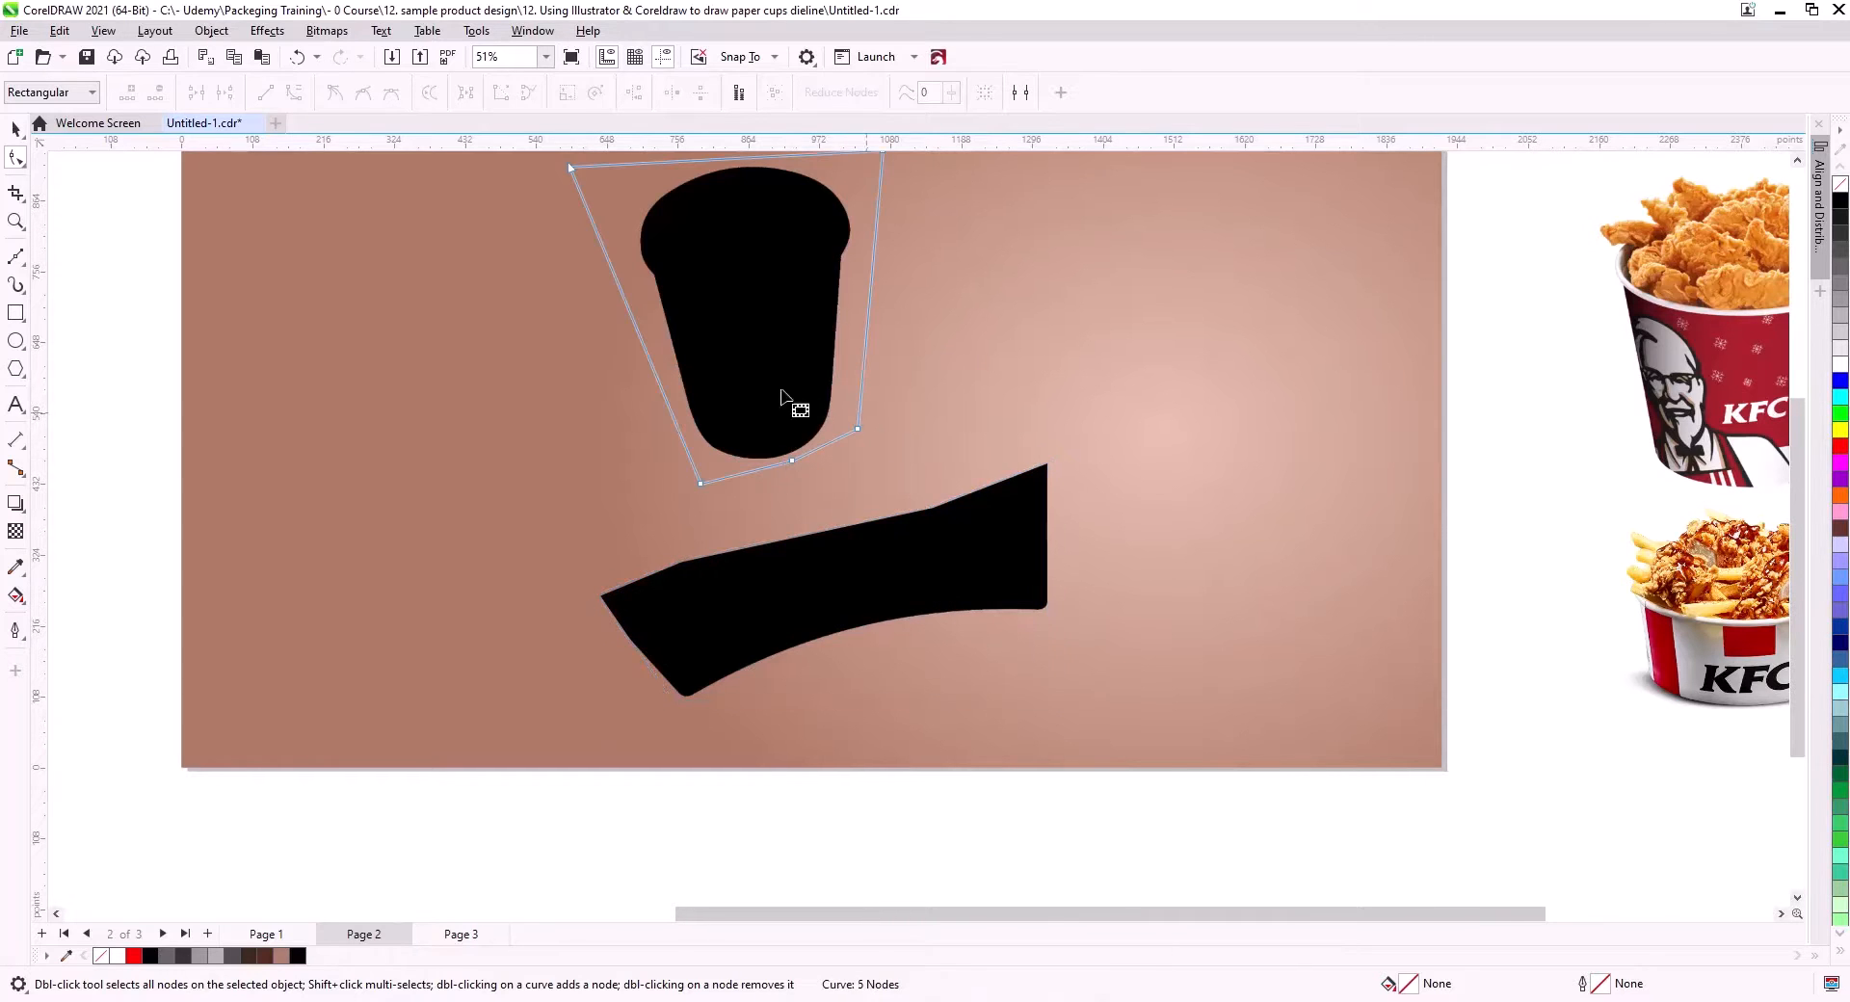
left_click_drag(785, 393, 796, 494)
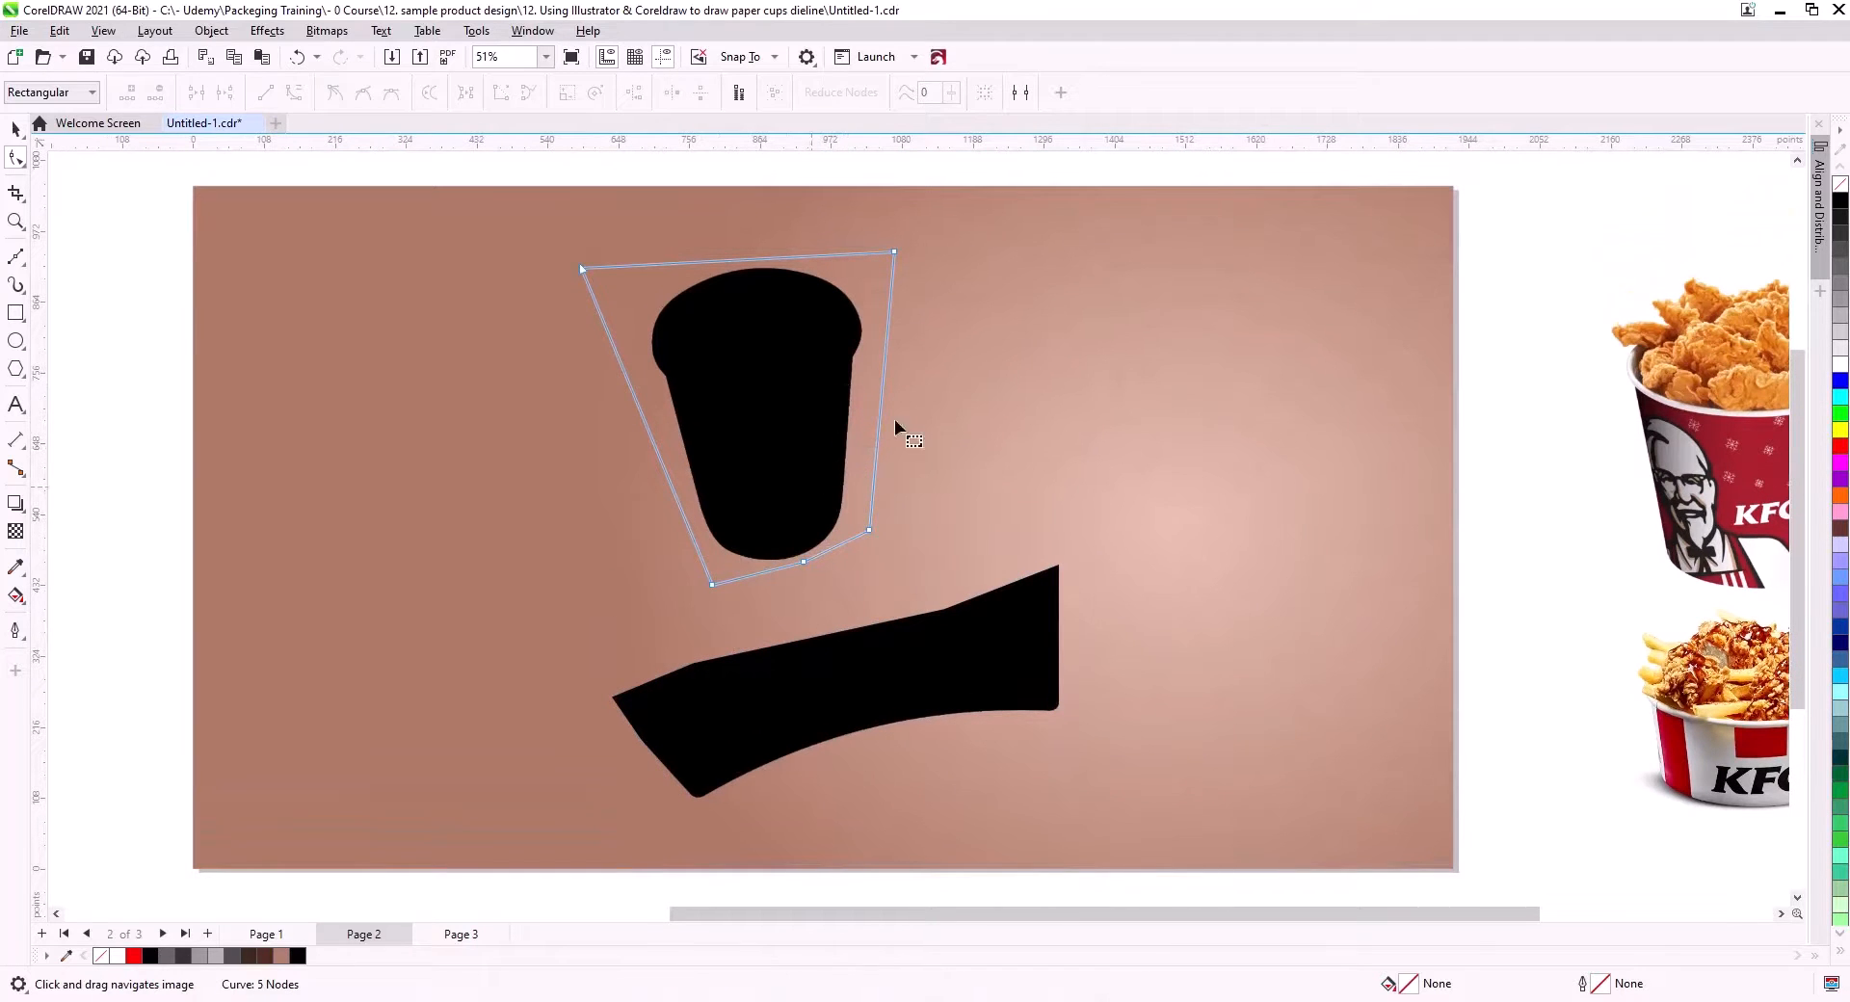
double_click(886, 355)
left_click_drag(887, 354, 852, 357)
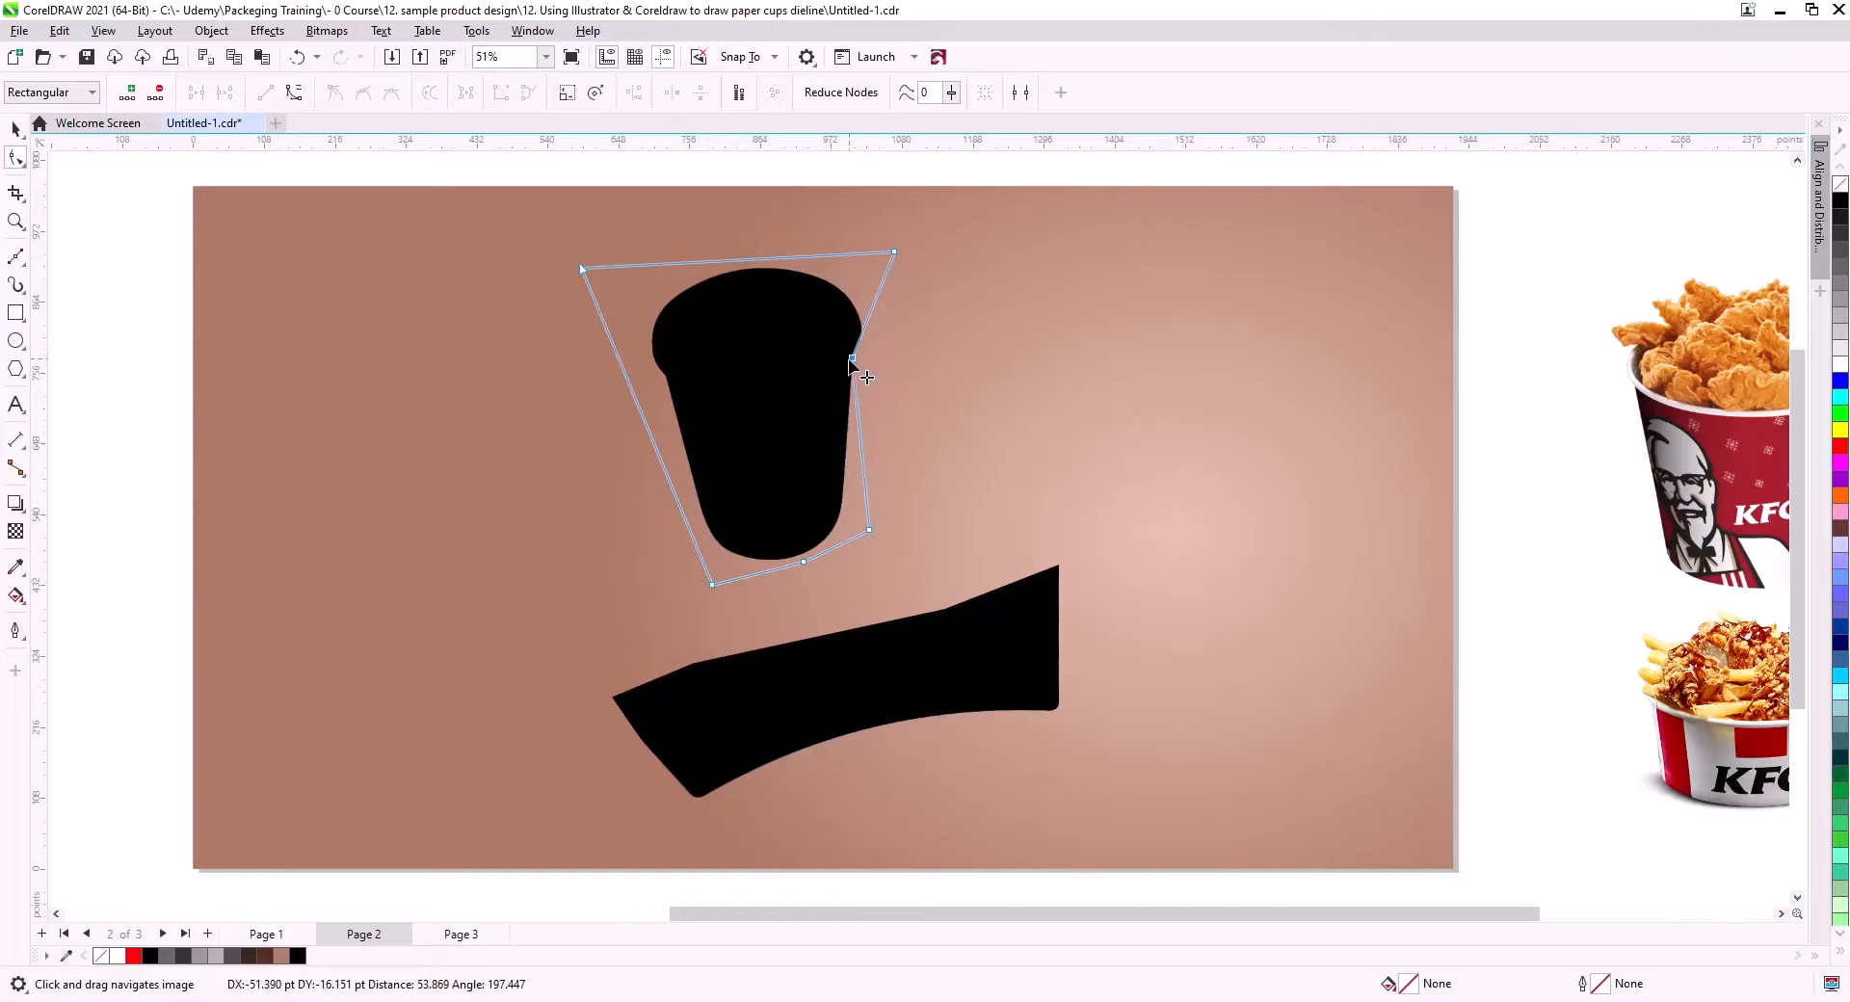
left_click_drag(895, 253, 733, 436)
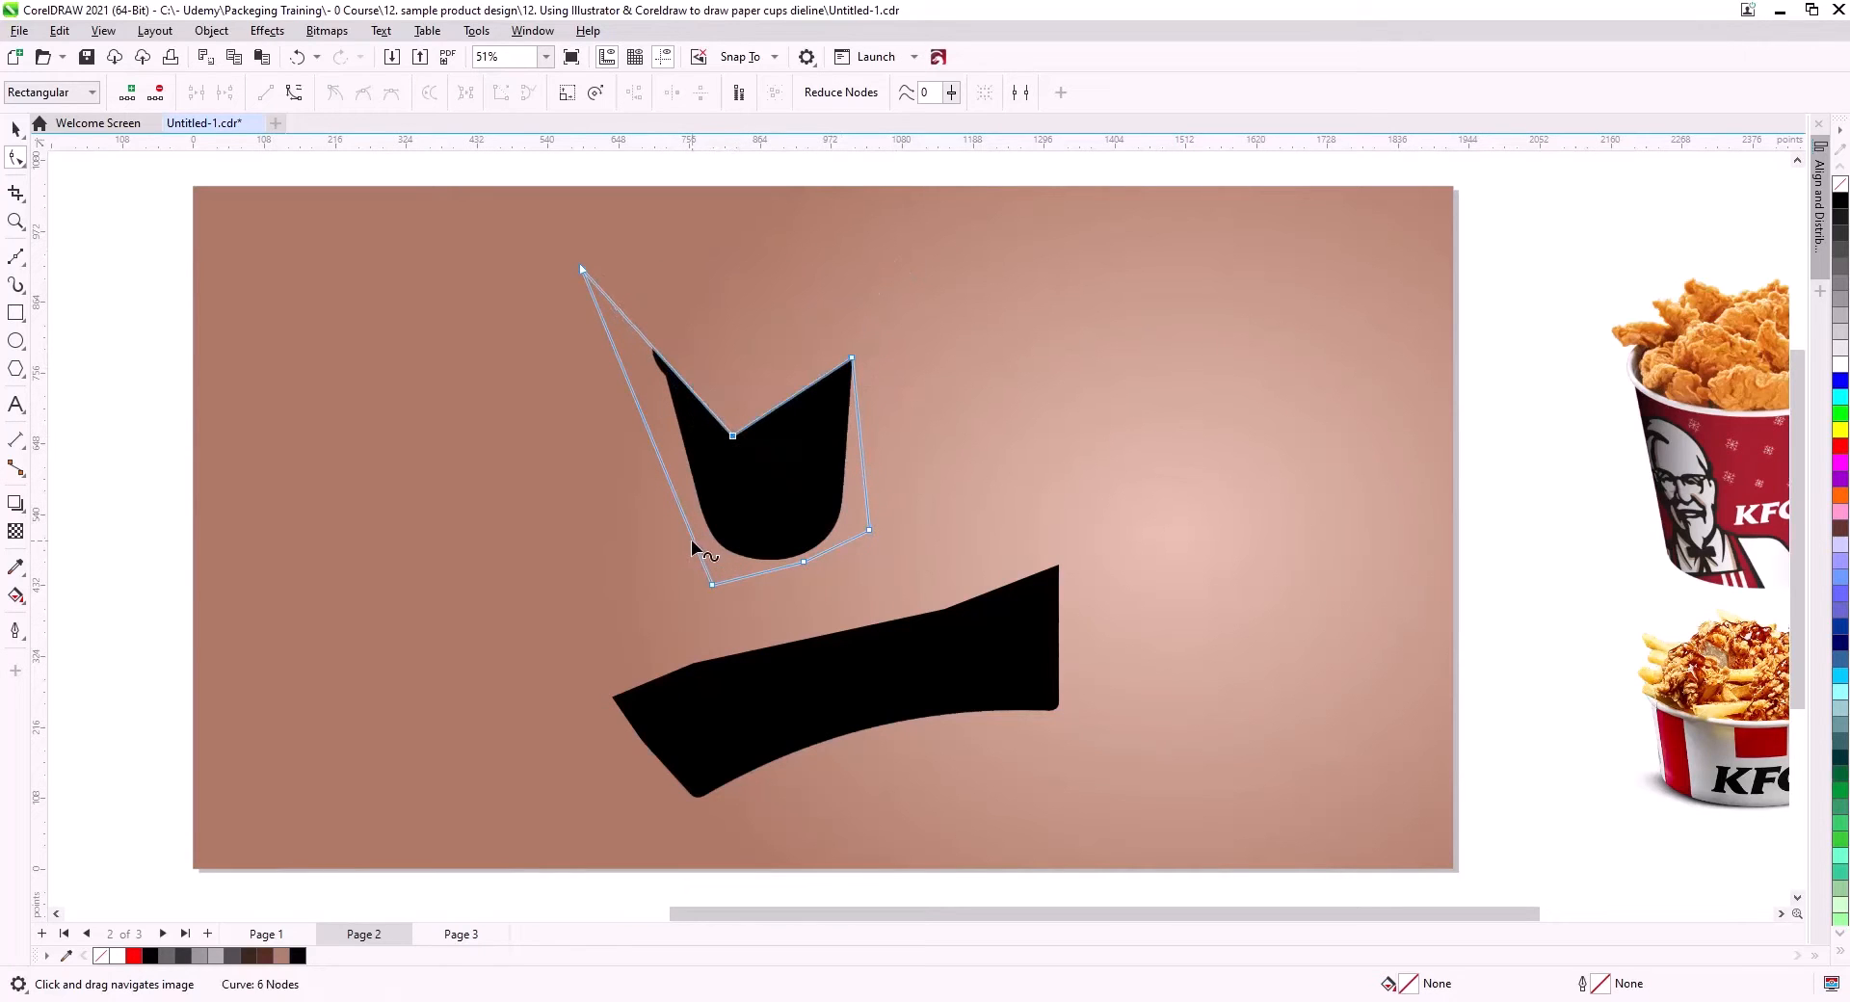
double_click(695, 542)
left_click_drag(694, 543, 703, 518)
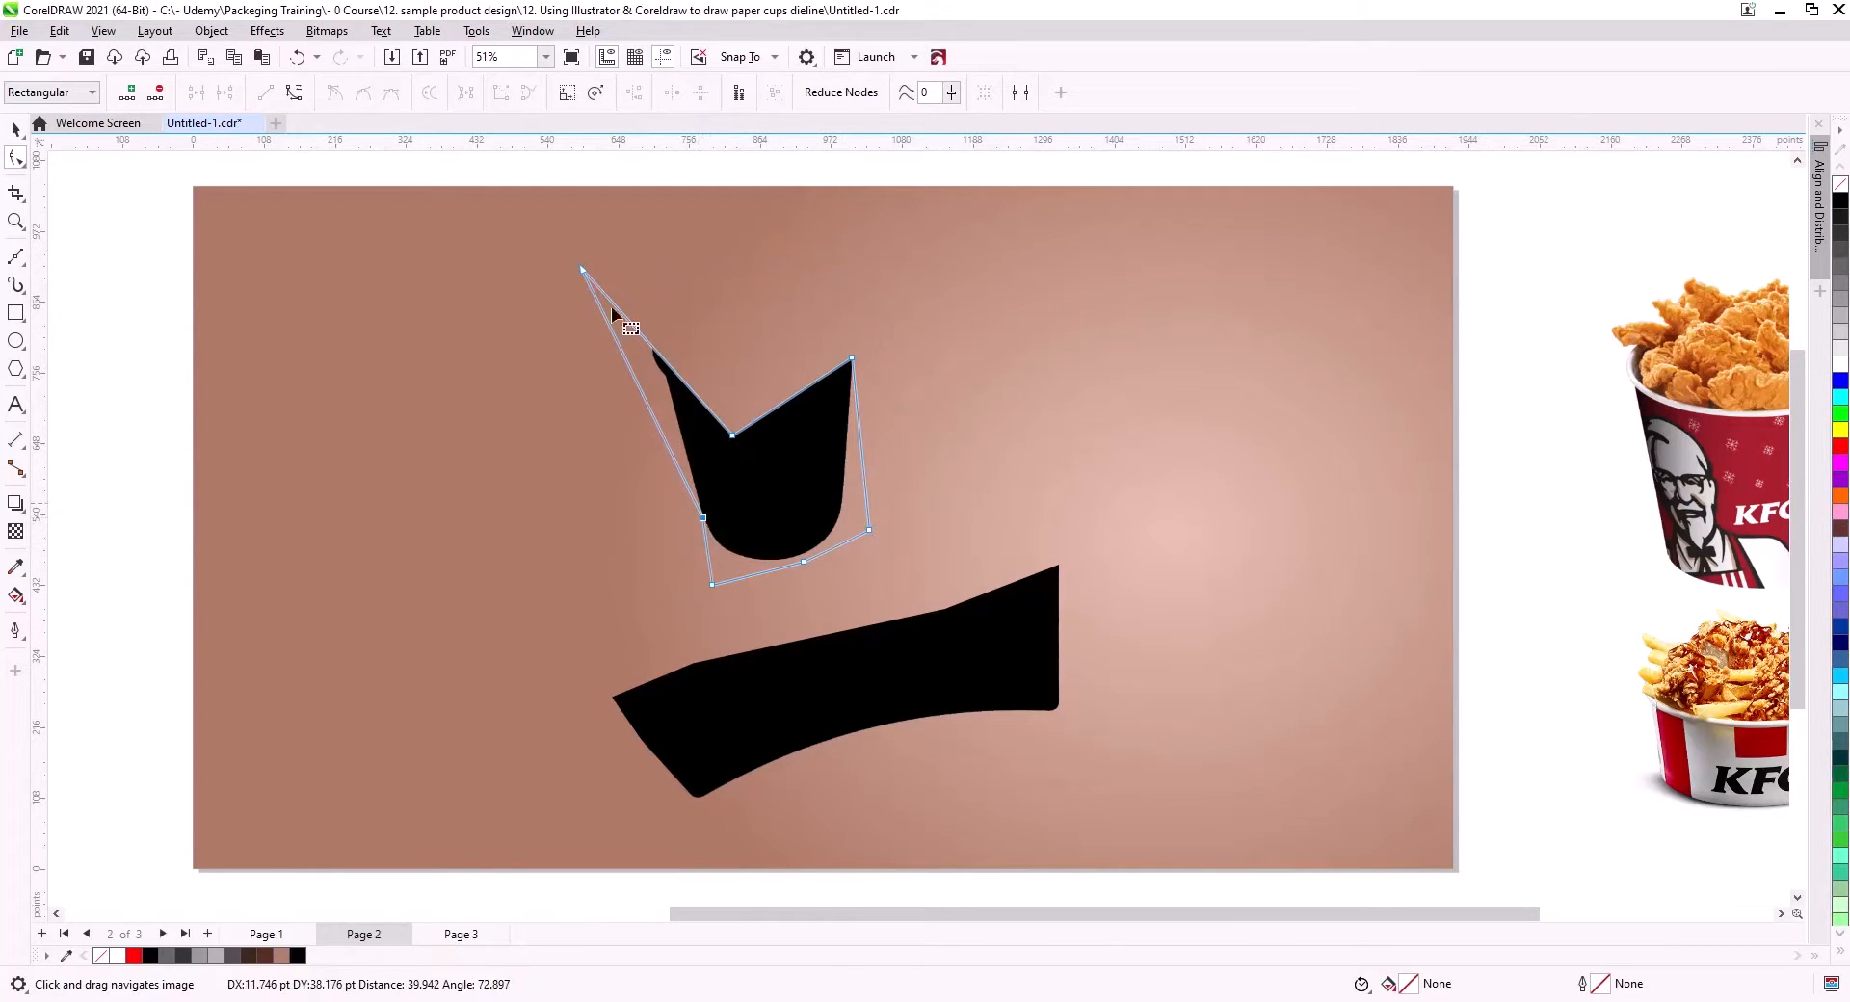
left_click_drag(583, 268, 740, 477)
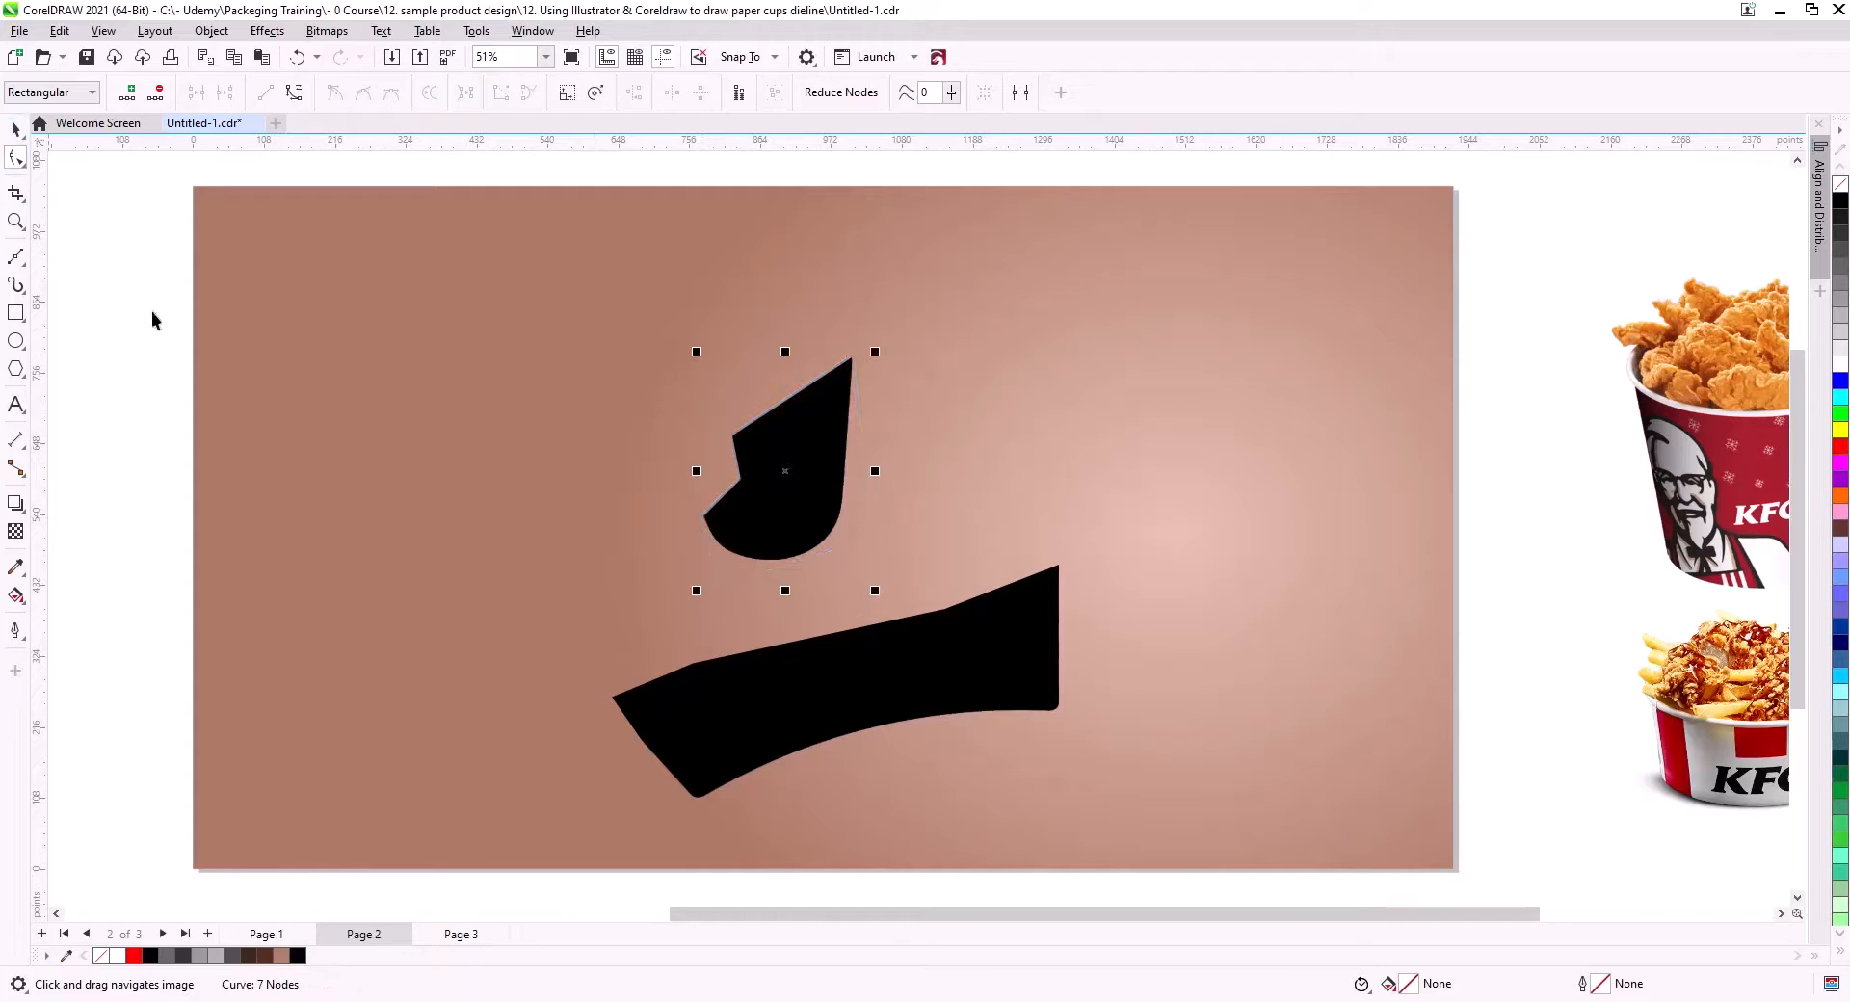
- Convert the cropped sleeve and cup shapes together to bitmaps so their trimmed edges become permanent
key("space")
left_click(733, 729)
left_click(776, 508, "shift")
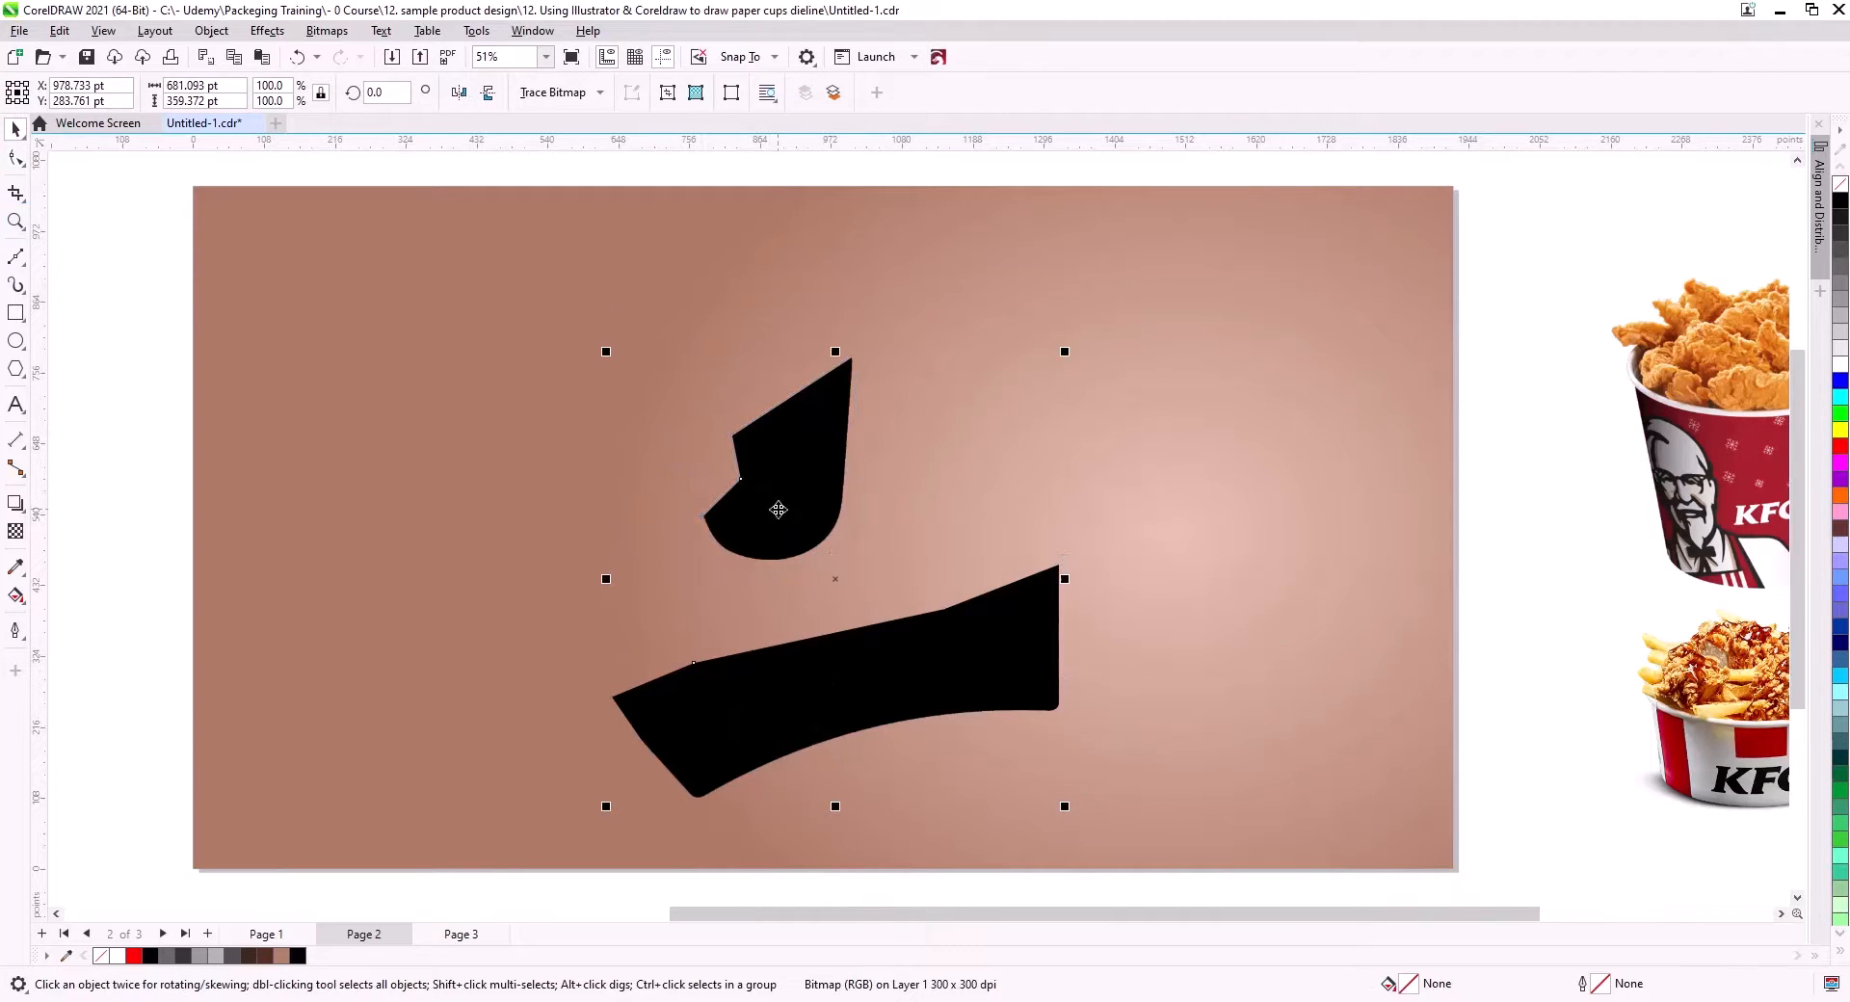
left_click(327, 30)
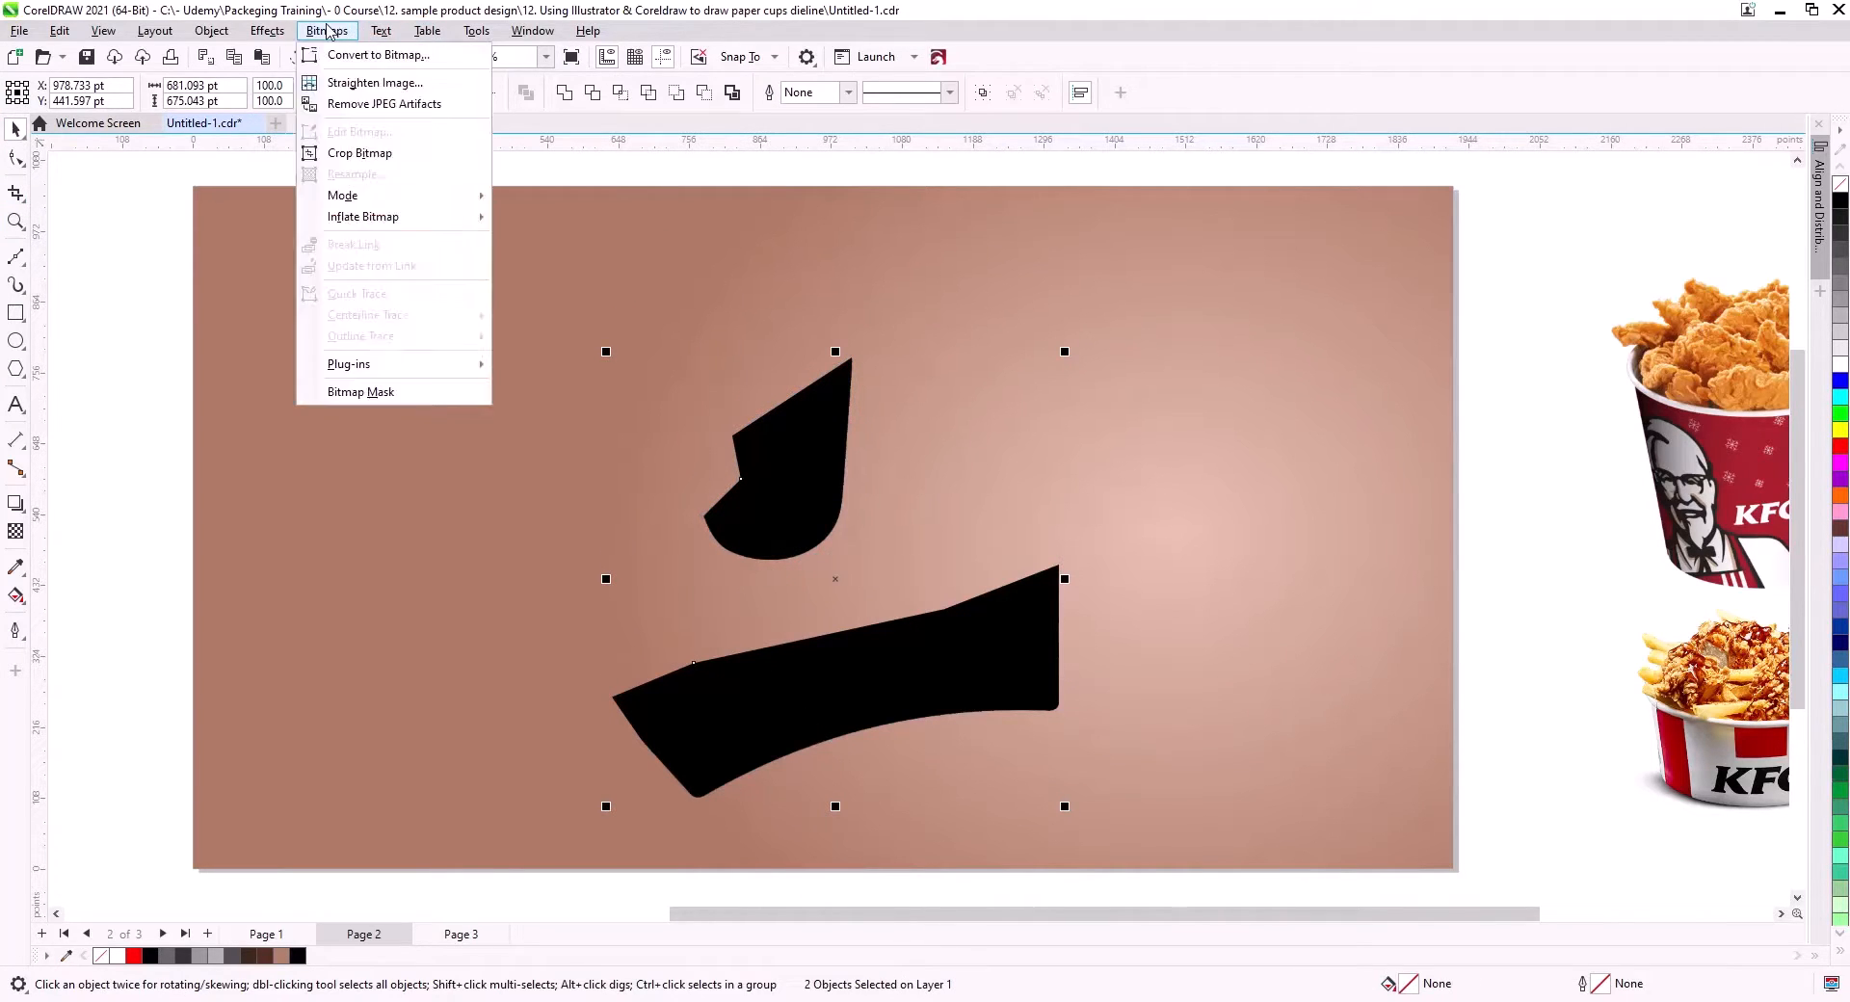
left_click(376, 55)
left_click(950, 617)
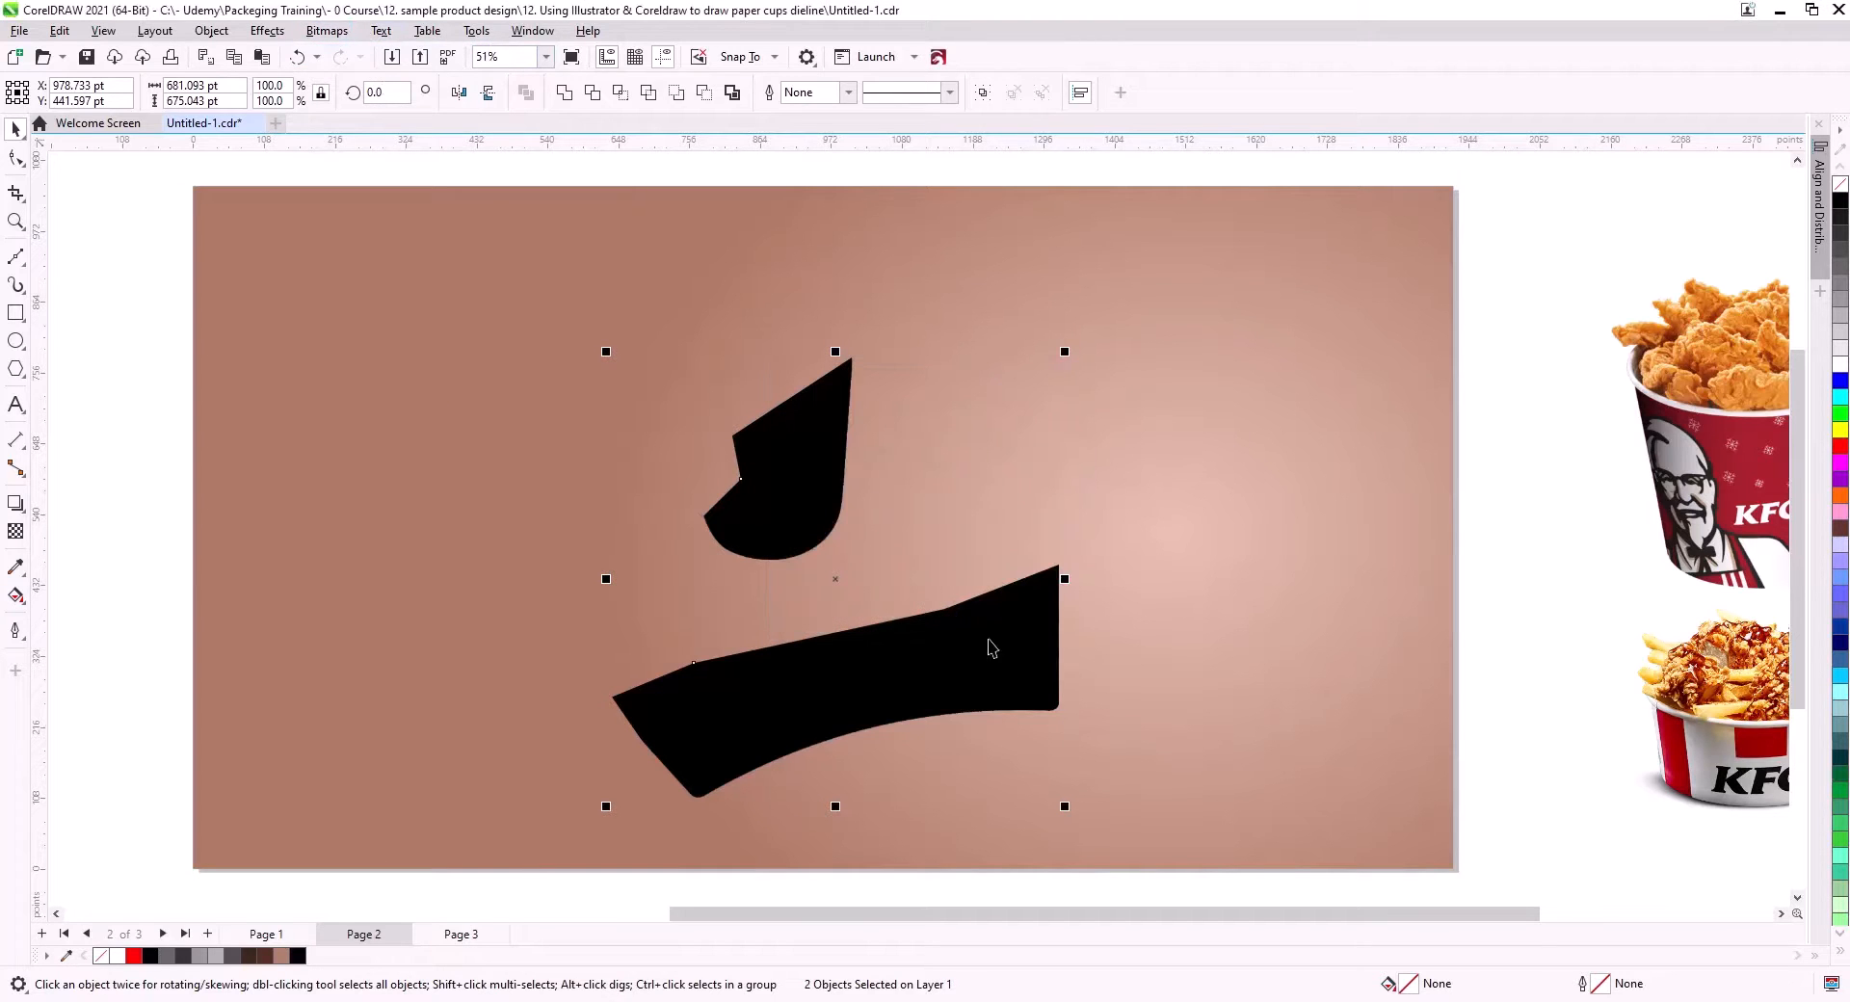
- Paste the cup and sleeve cutout over the black shapes and nudge it 4 pt up and 4 pt left
key("ctrl+v")
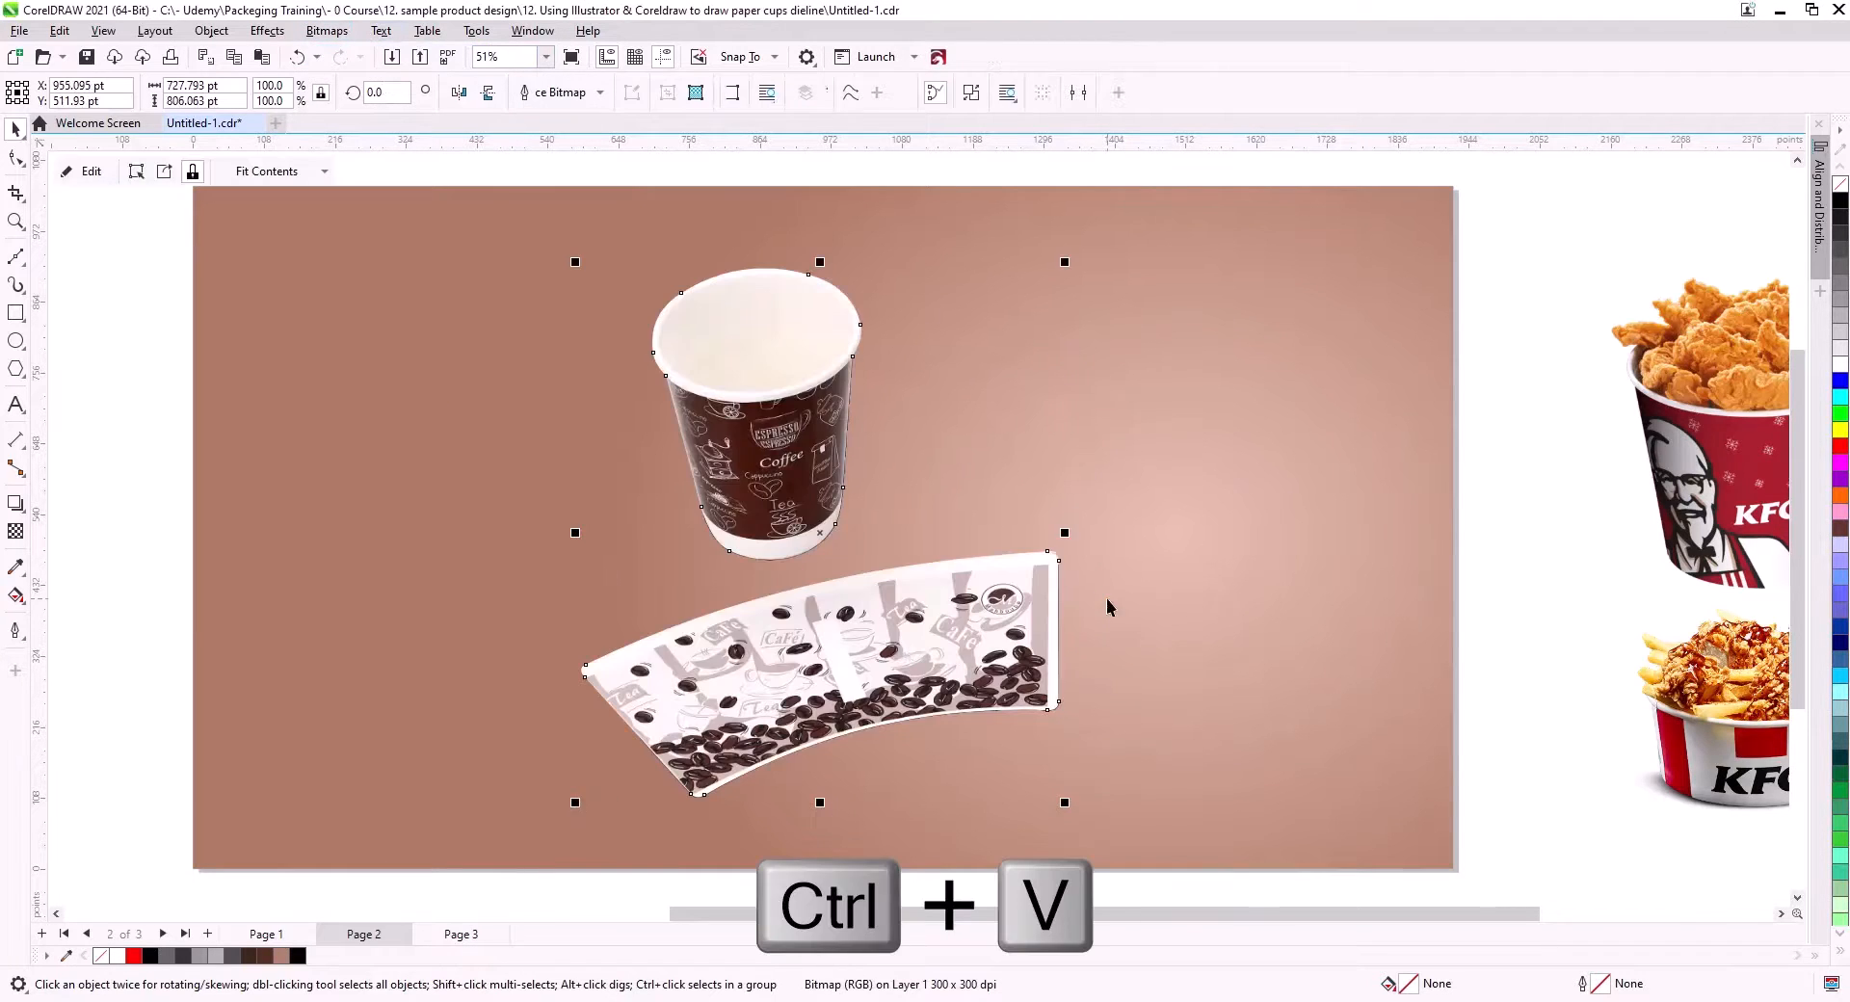
left_click(1554, 529)
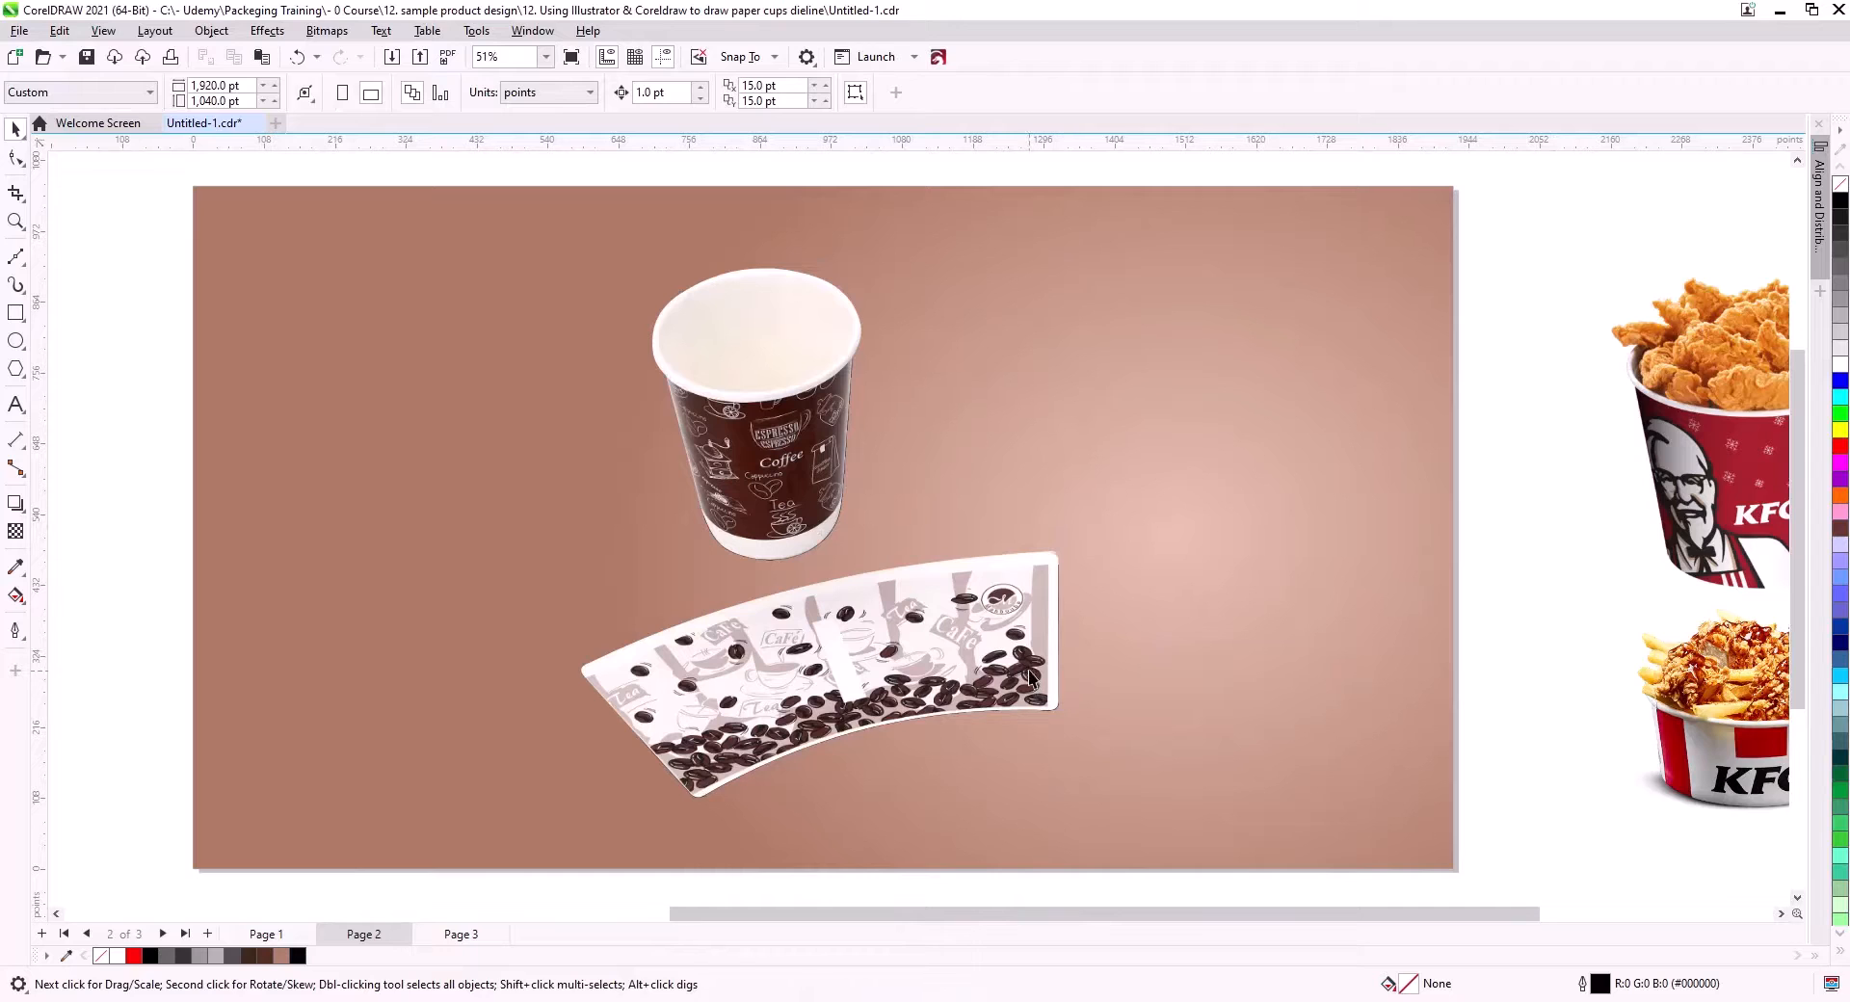
left_click(1029, 676)
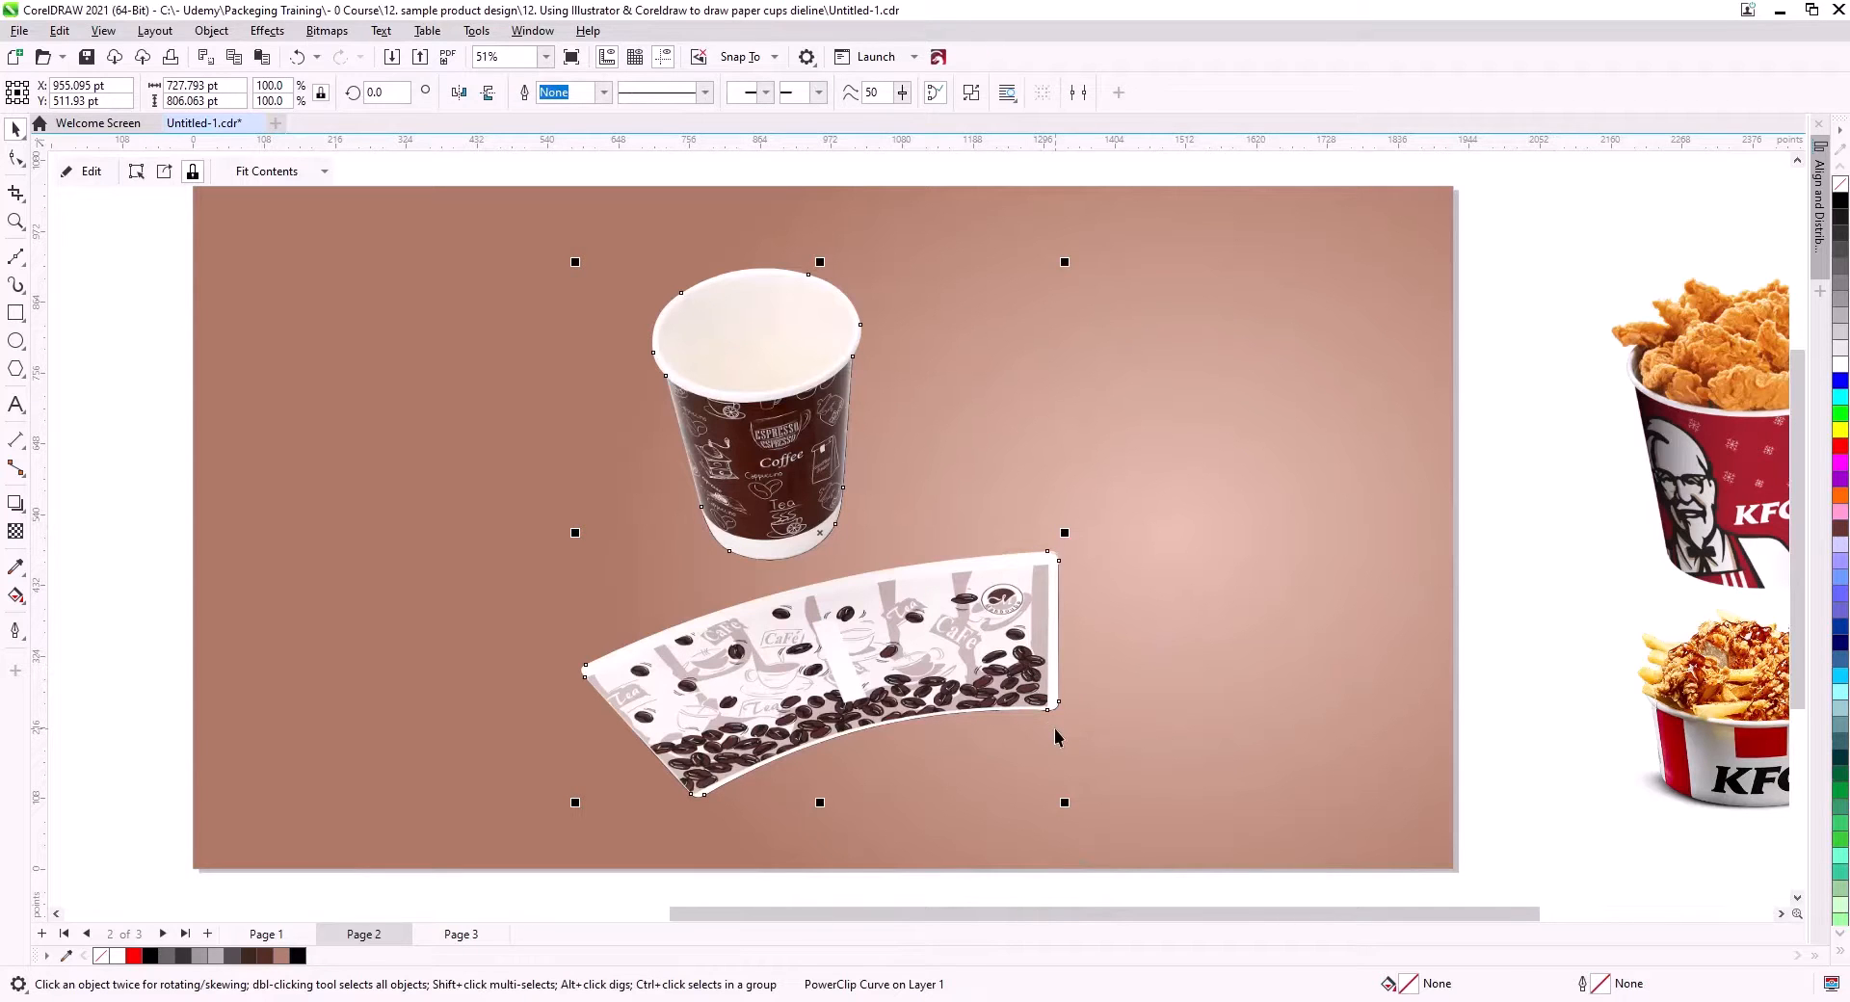
key("Up")
key("Up")
key("Left")
key("Left")
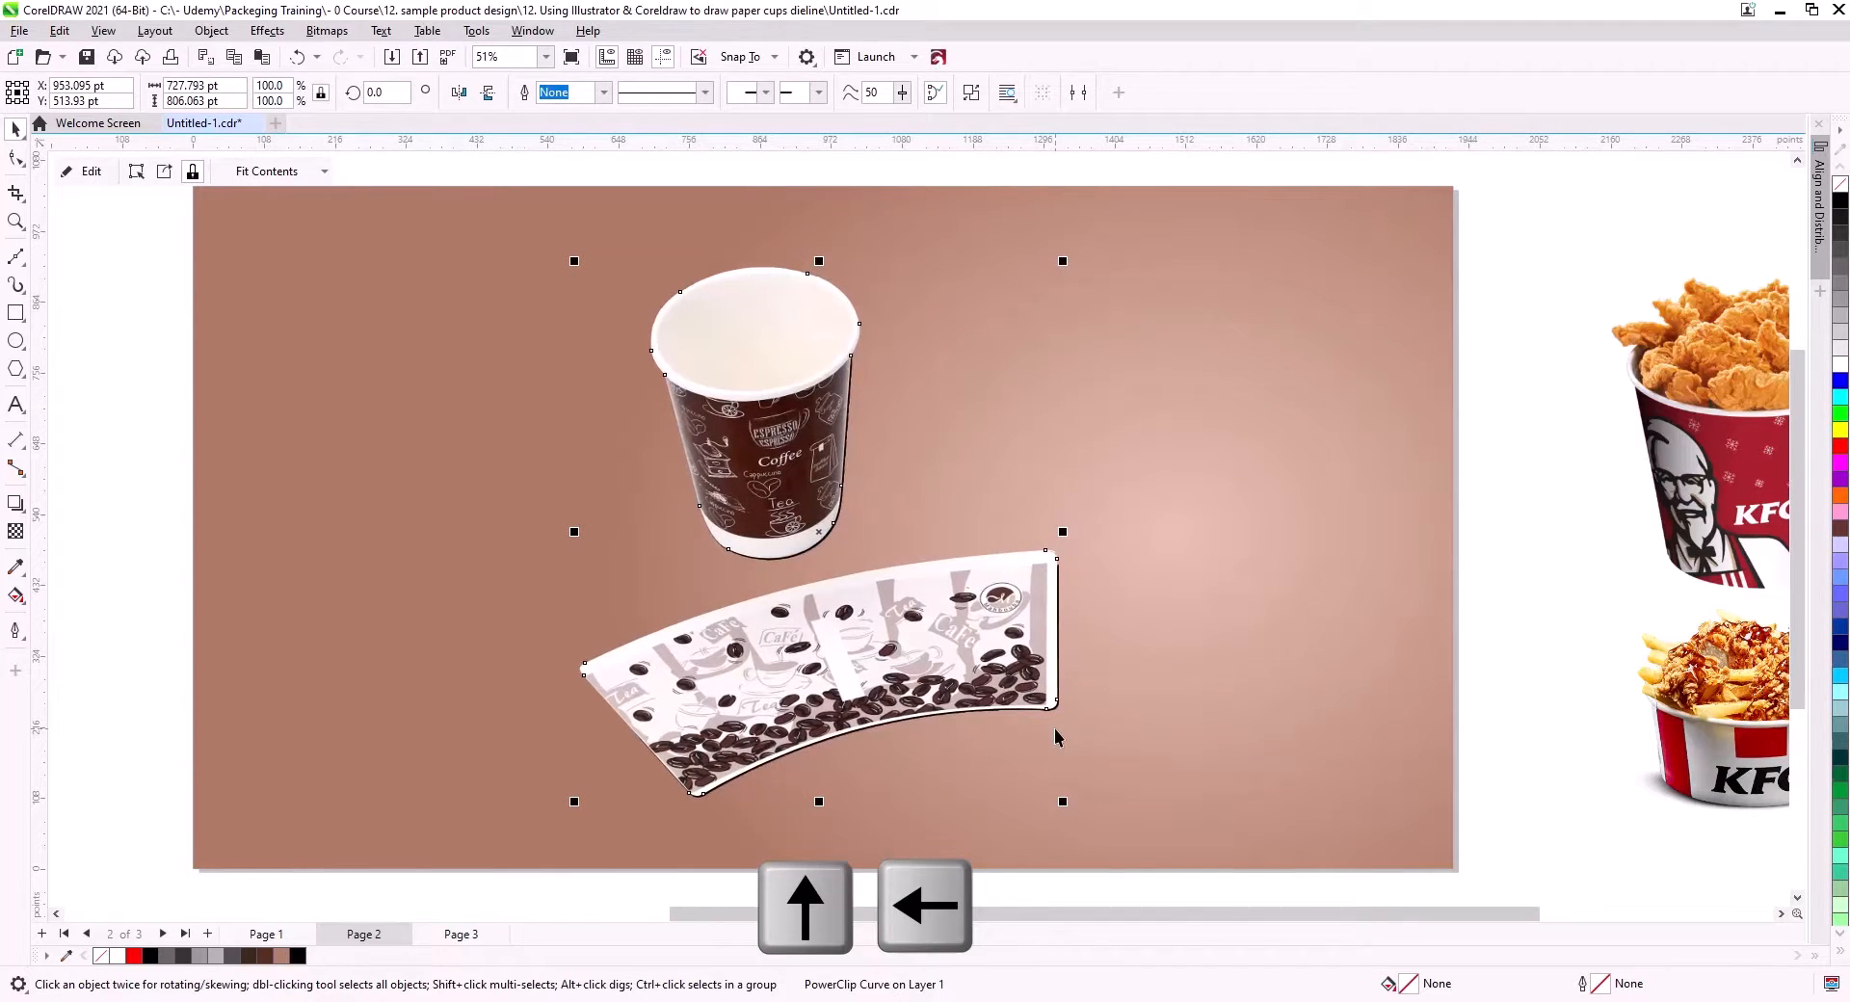
key("Up")
key("Left")
key("Up")
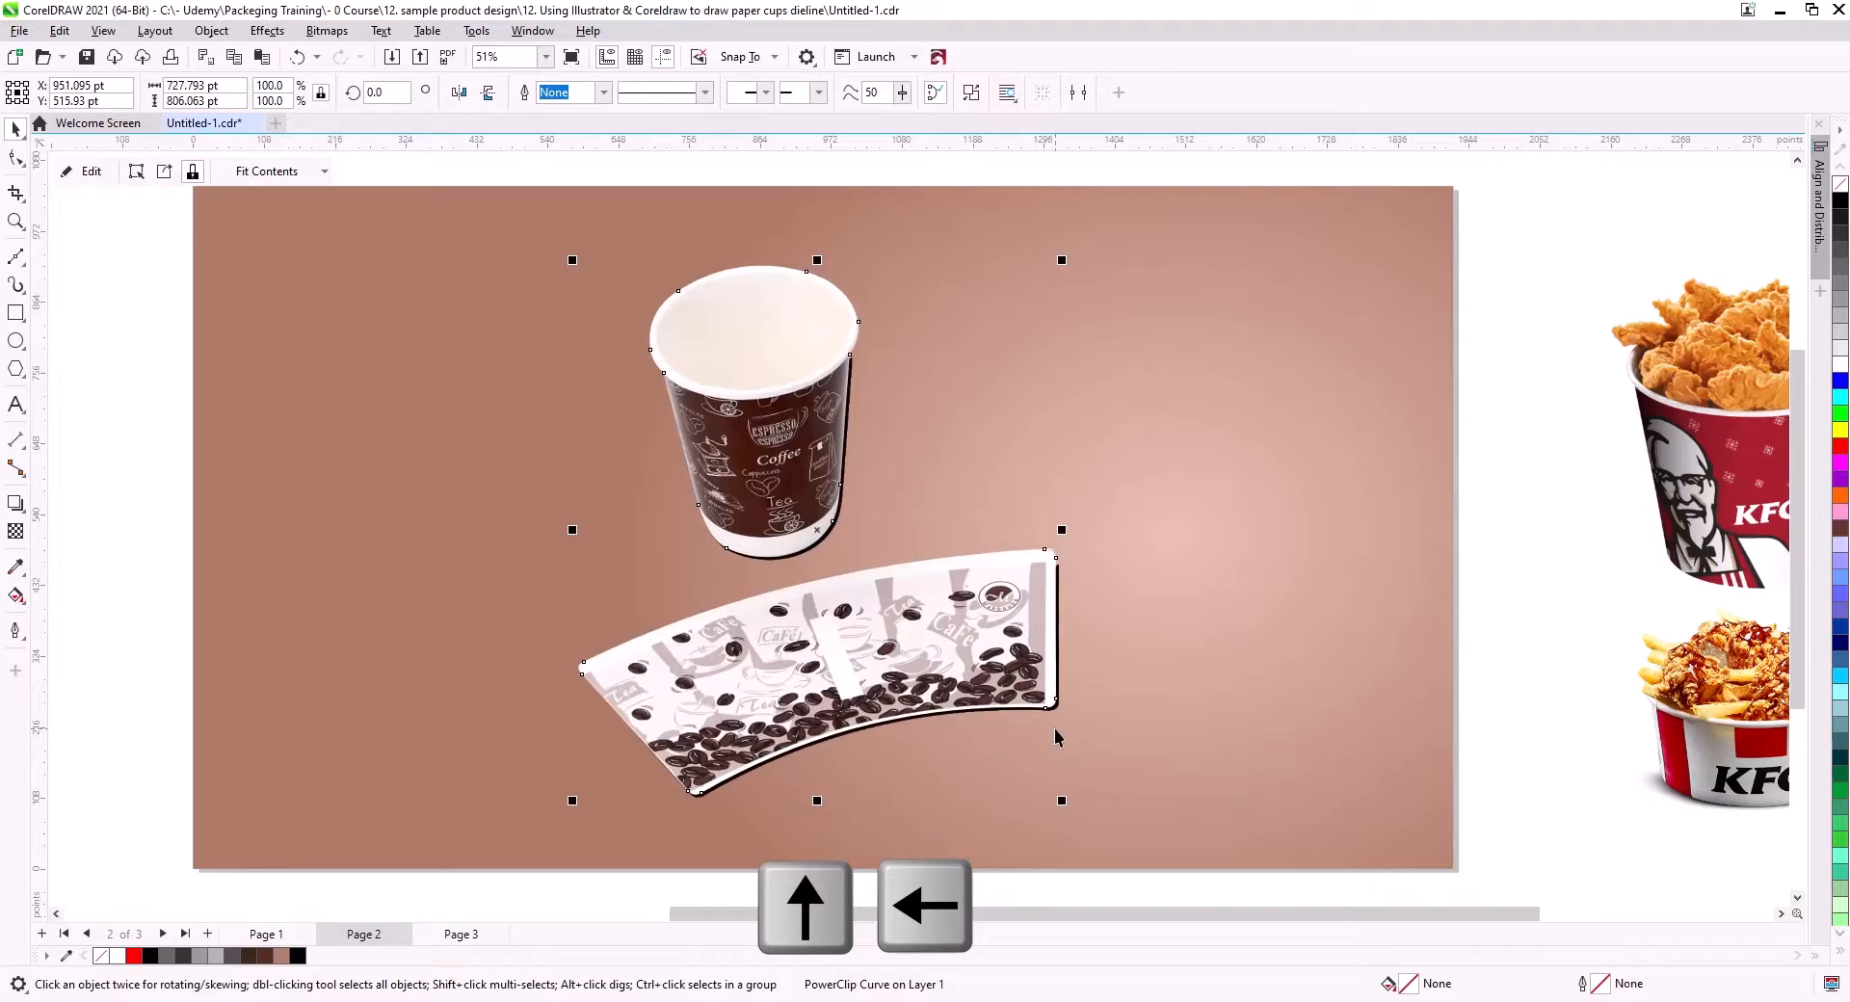
left_click(1507, 762)
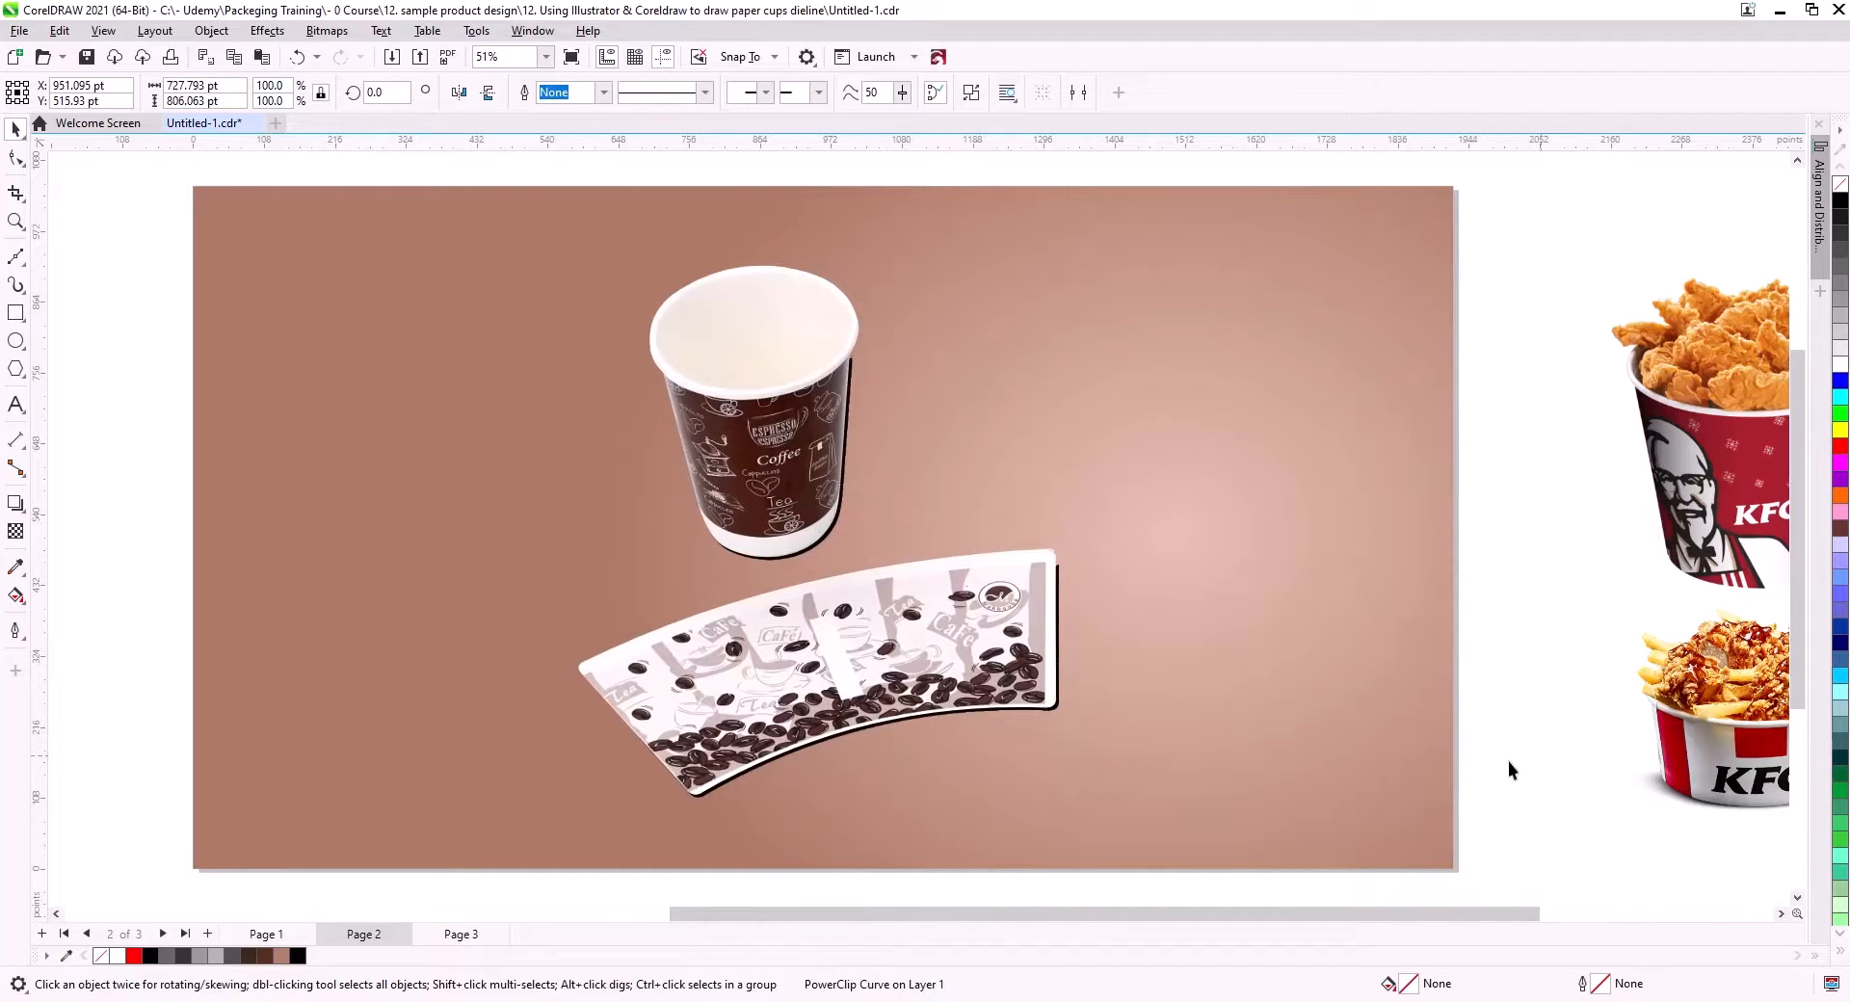
- Apply a Gaussian Blur with a 61.2-pixel radius to the black bitmap beneath the cup and sleeve
left_click(1056, 706)
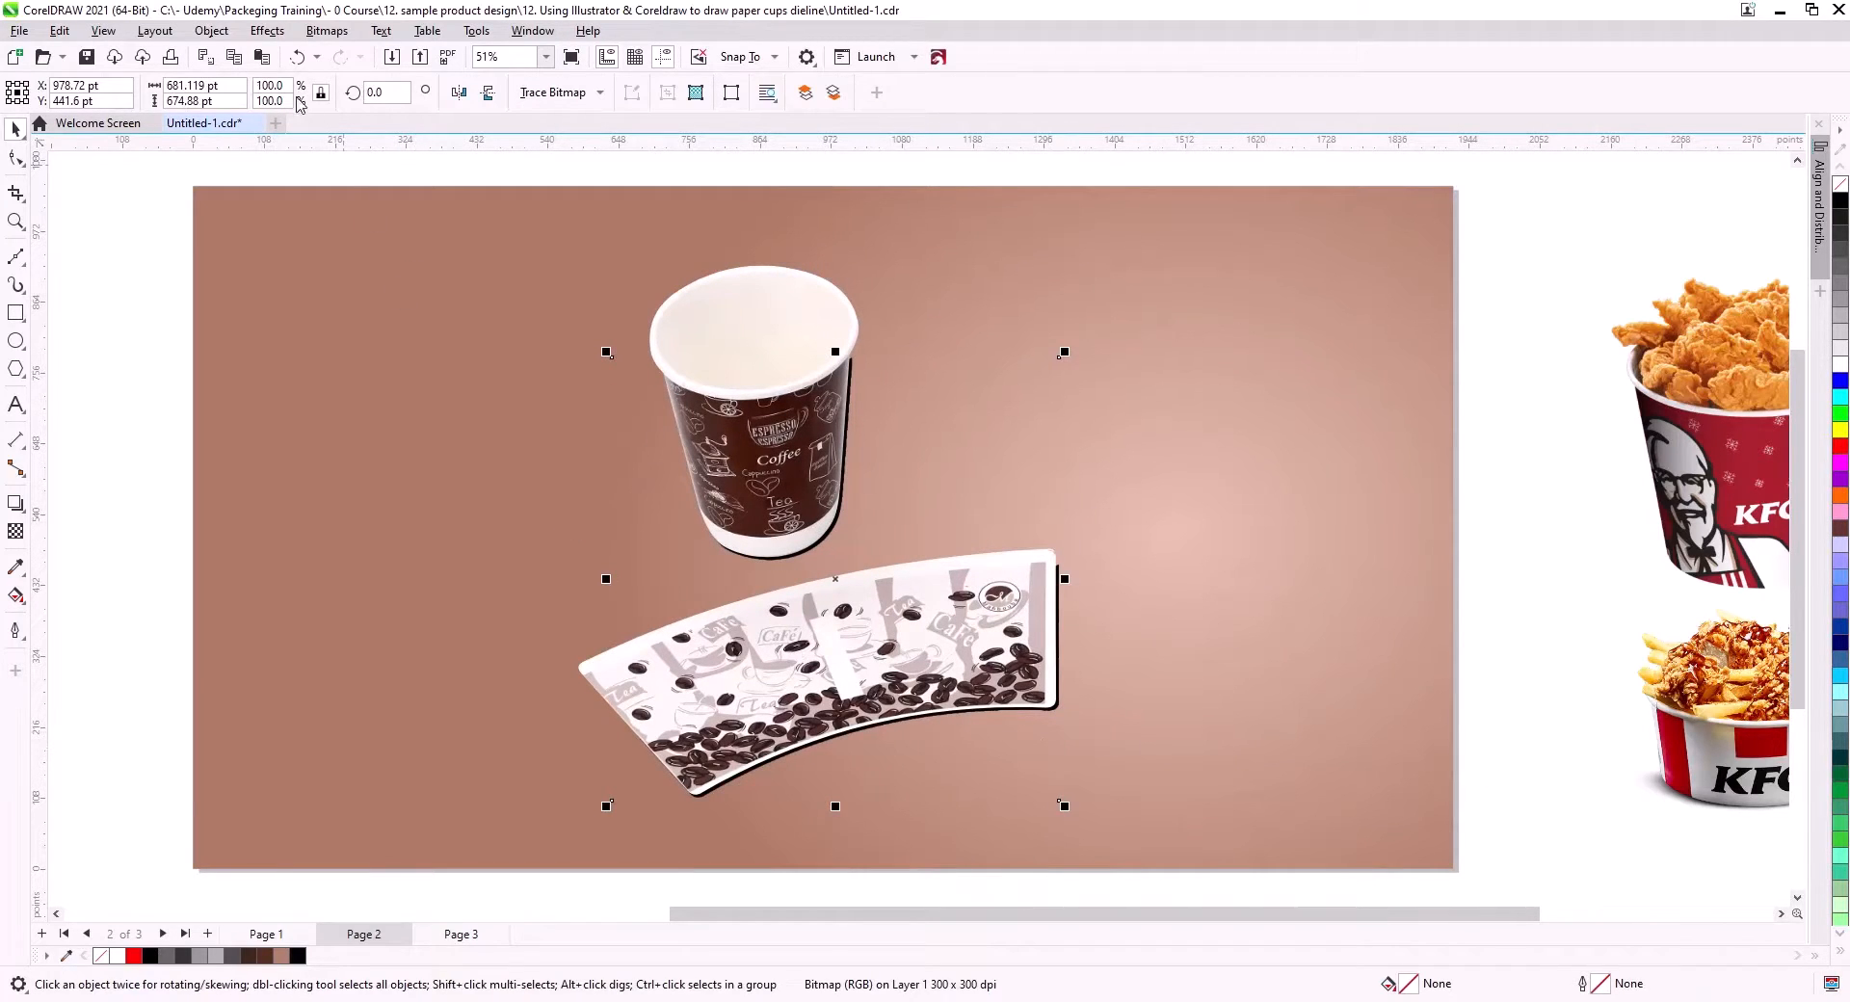
left_click(267, 32)
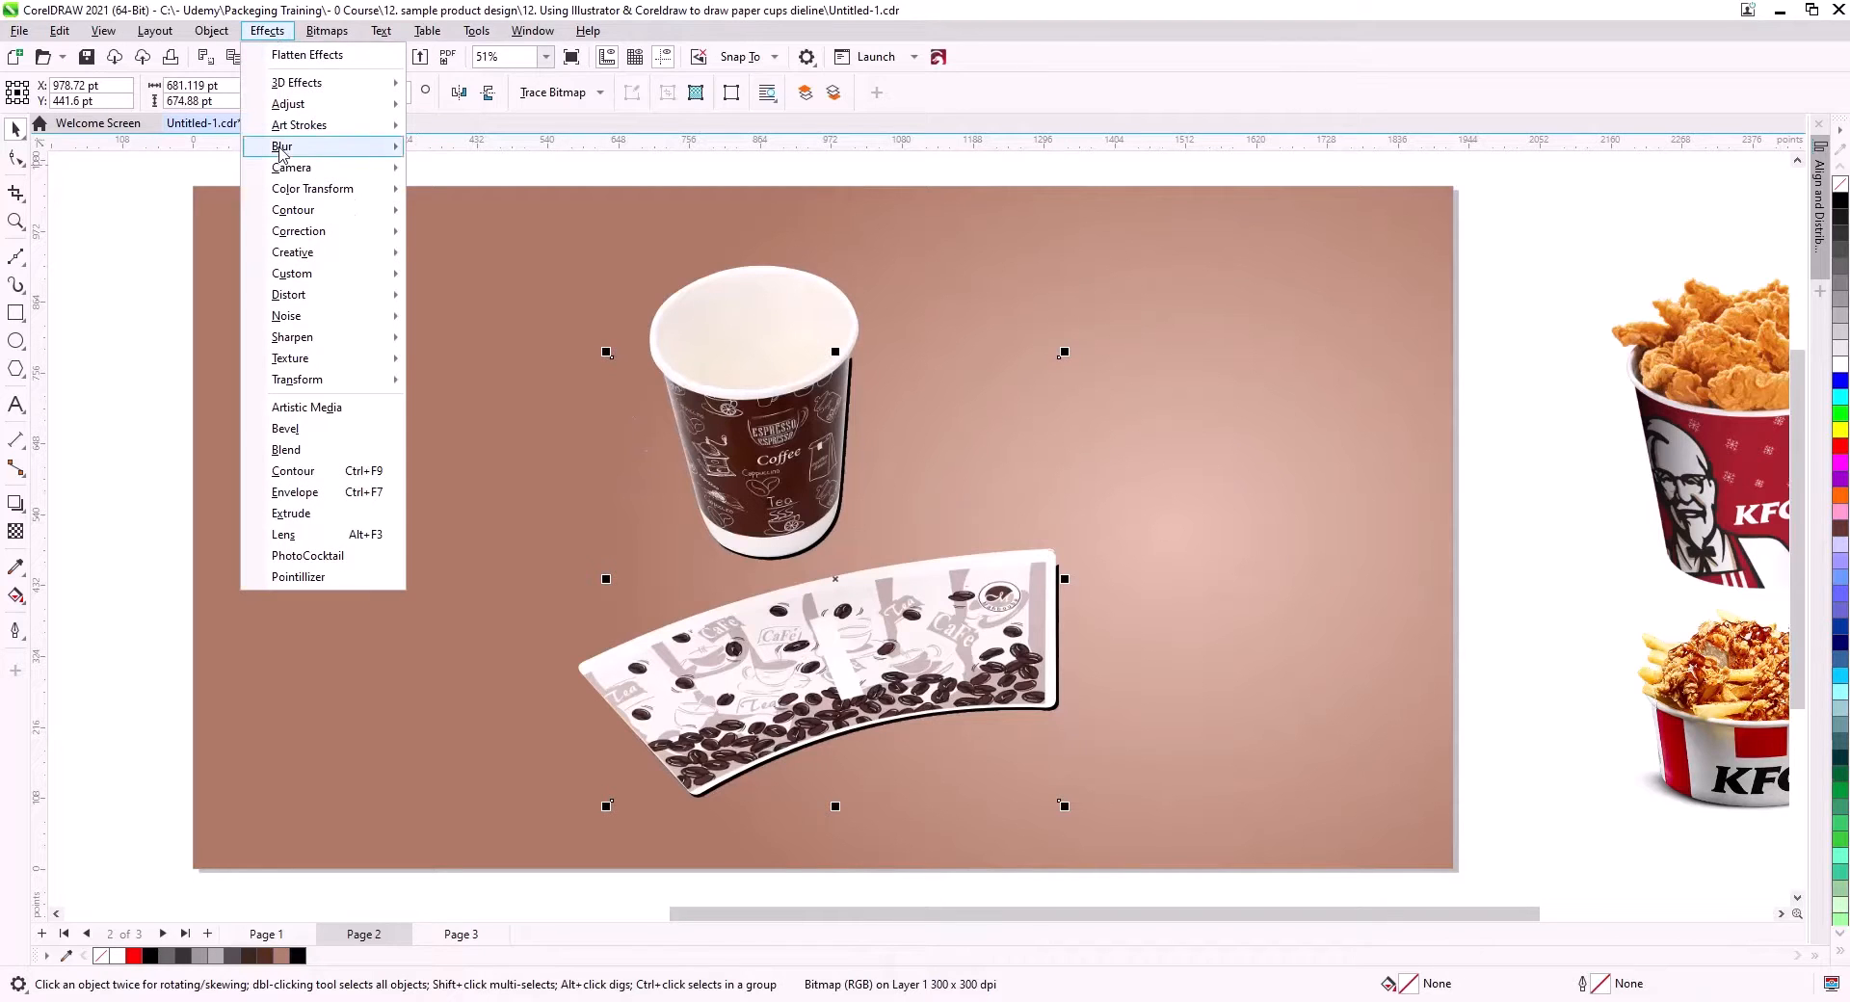
mouse_move(289, 146)
left_click(464, 188)
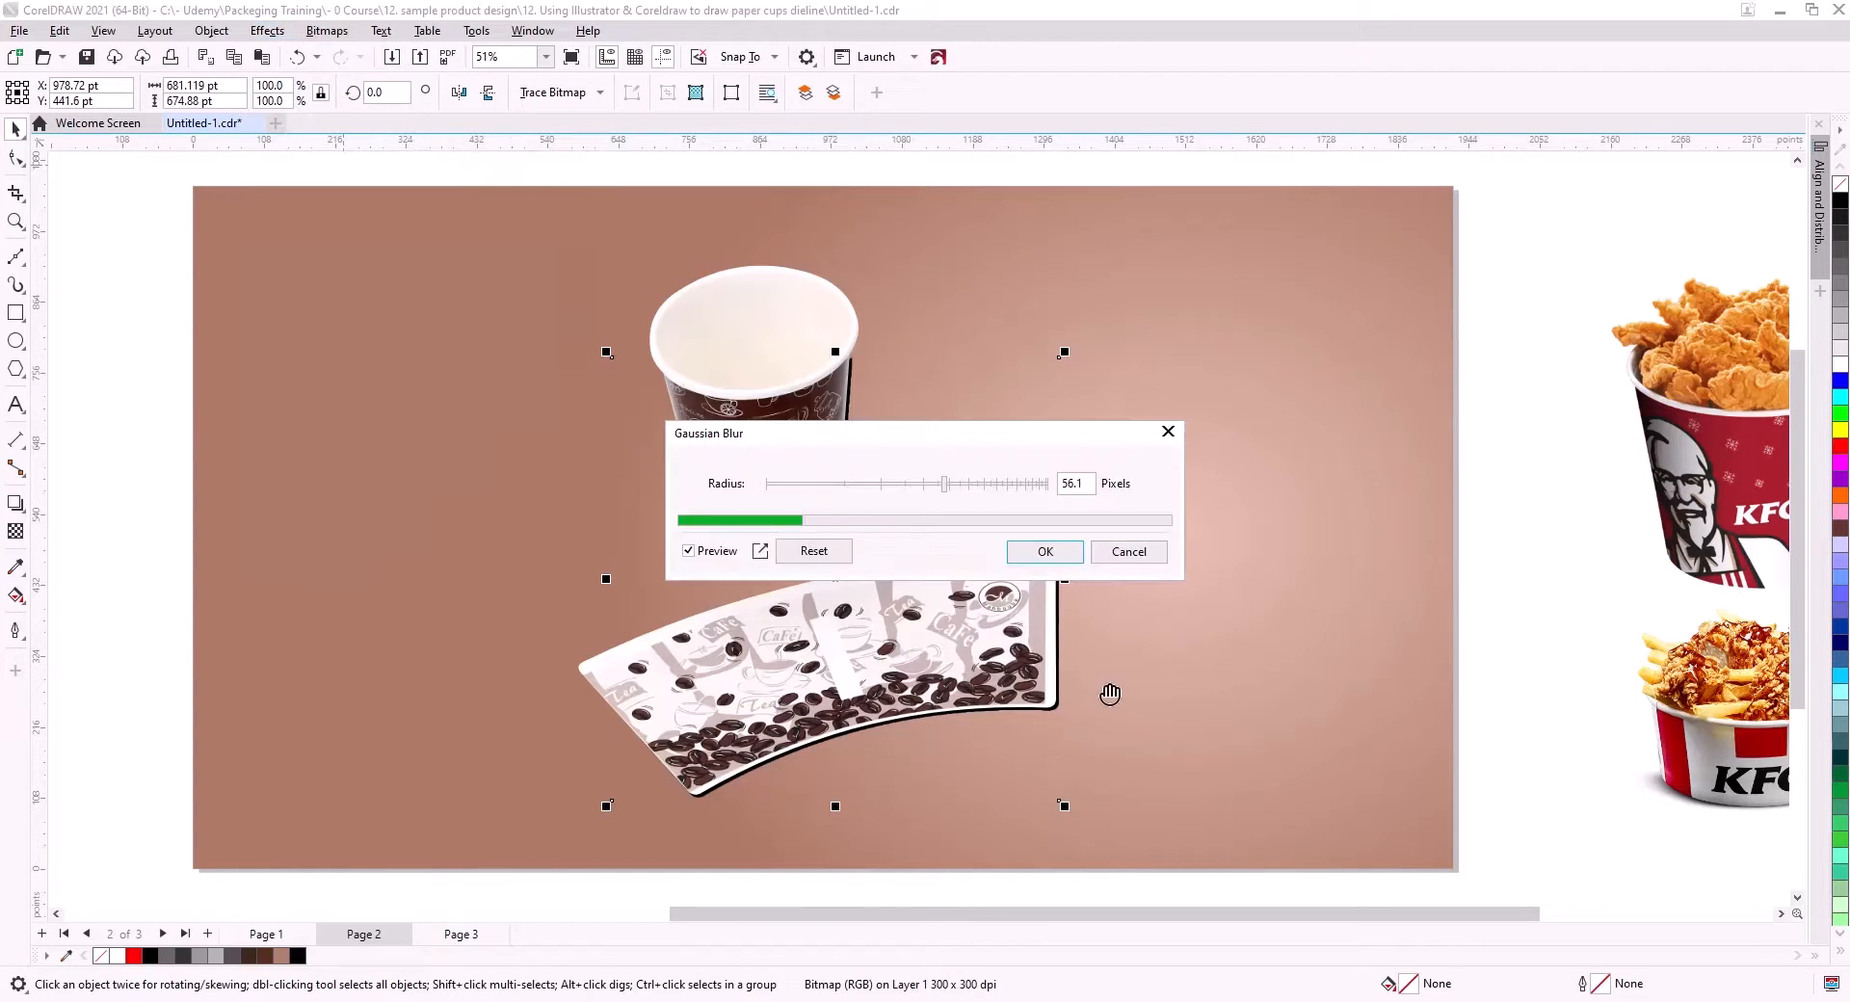
left_click_drag(942, 429, 1413, 311)
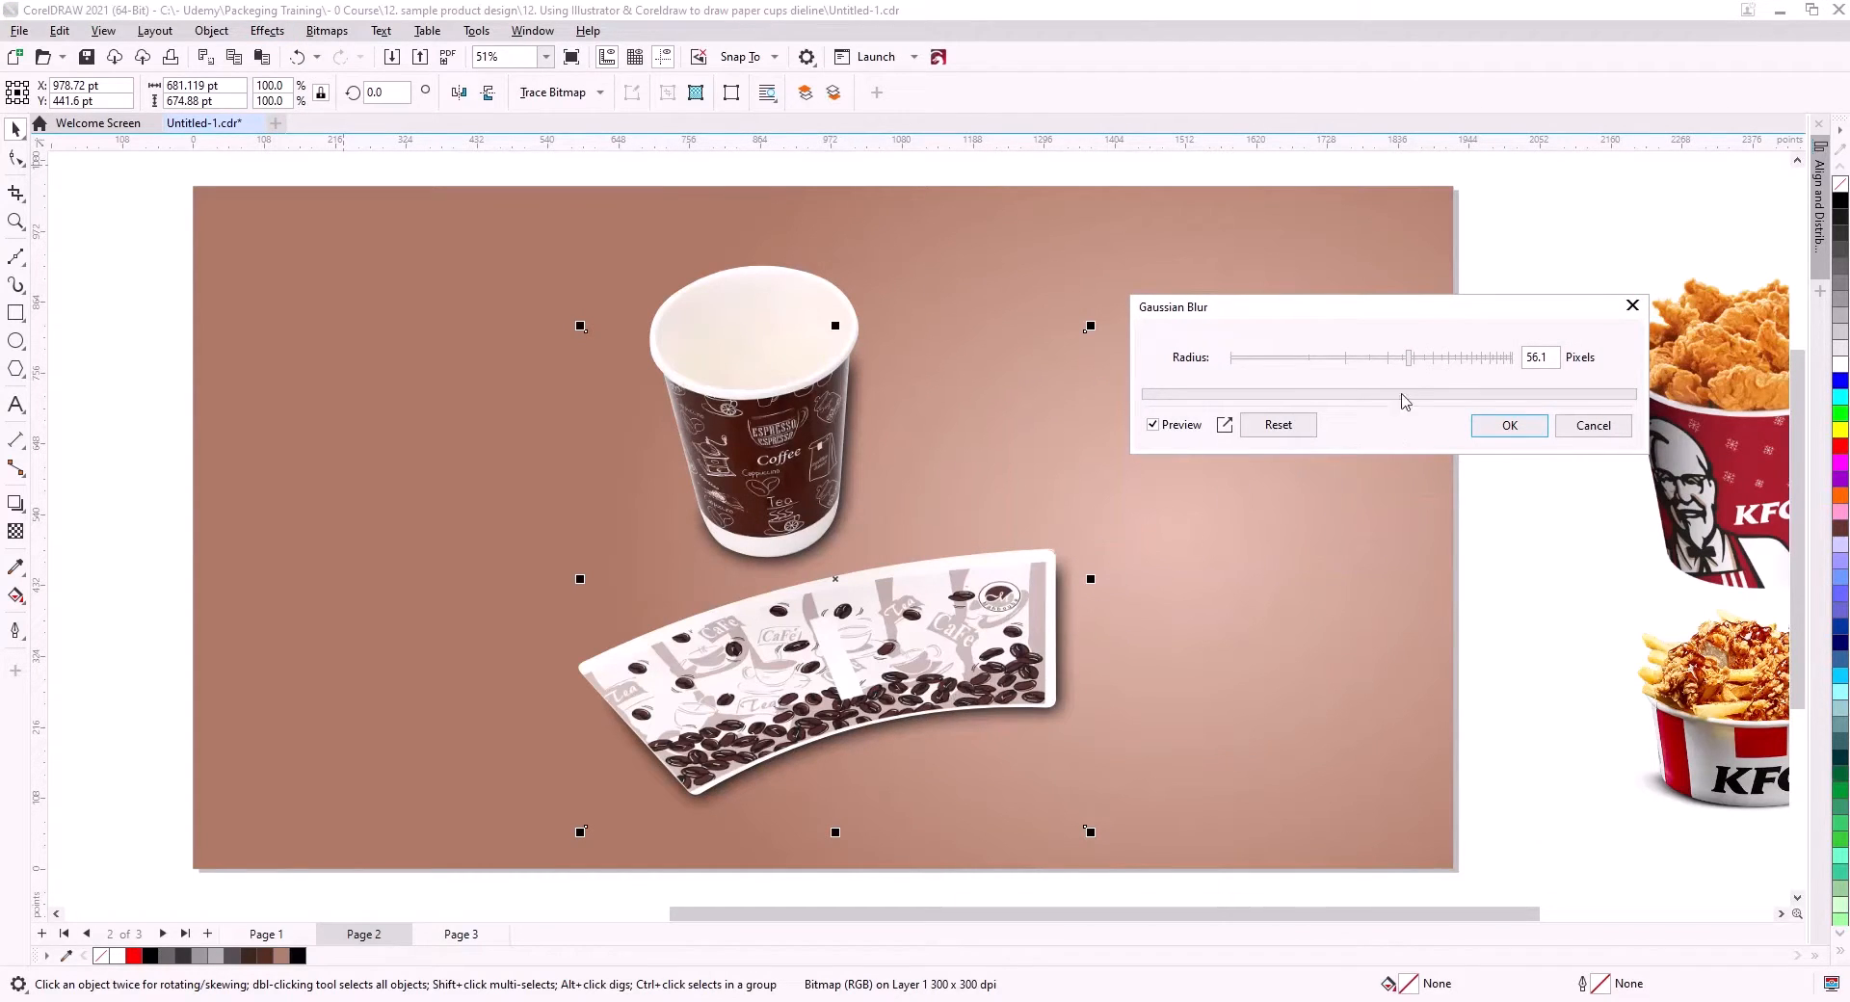
left_click_drag(1410, 363, 1418, 362)
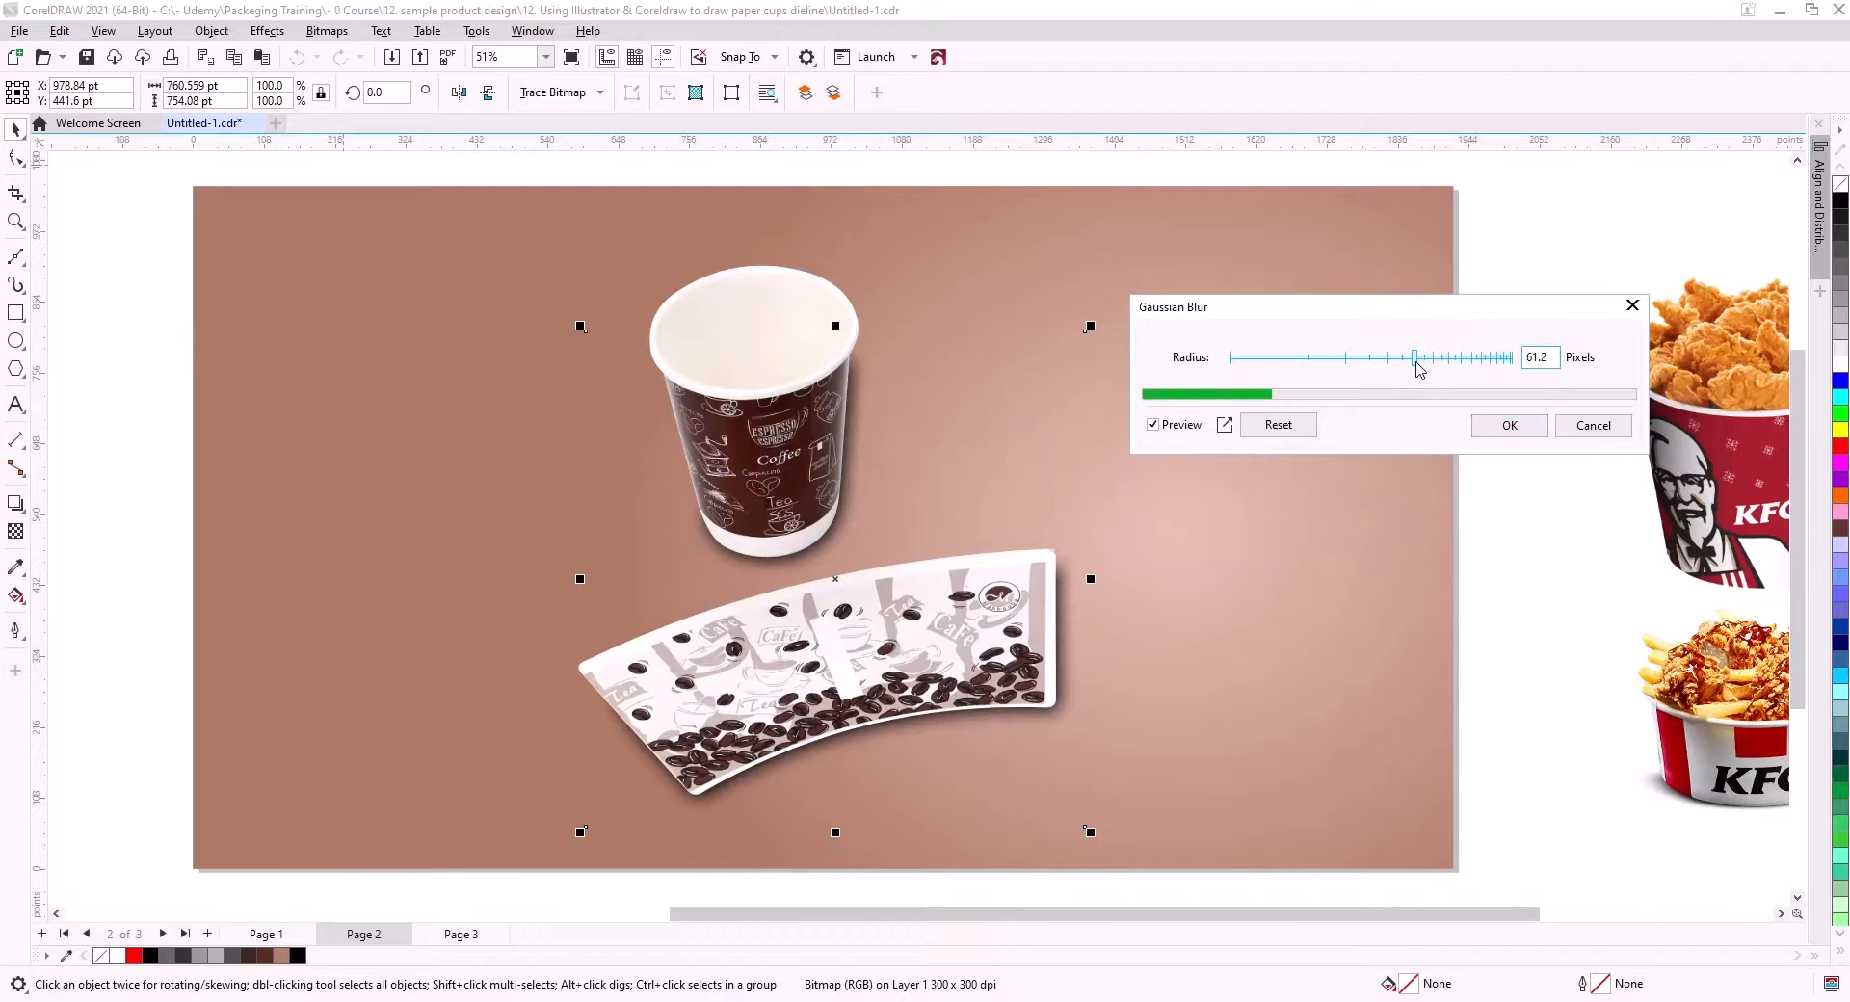
left_click(1504, 427)
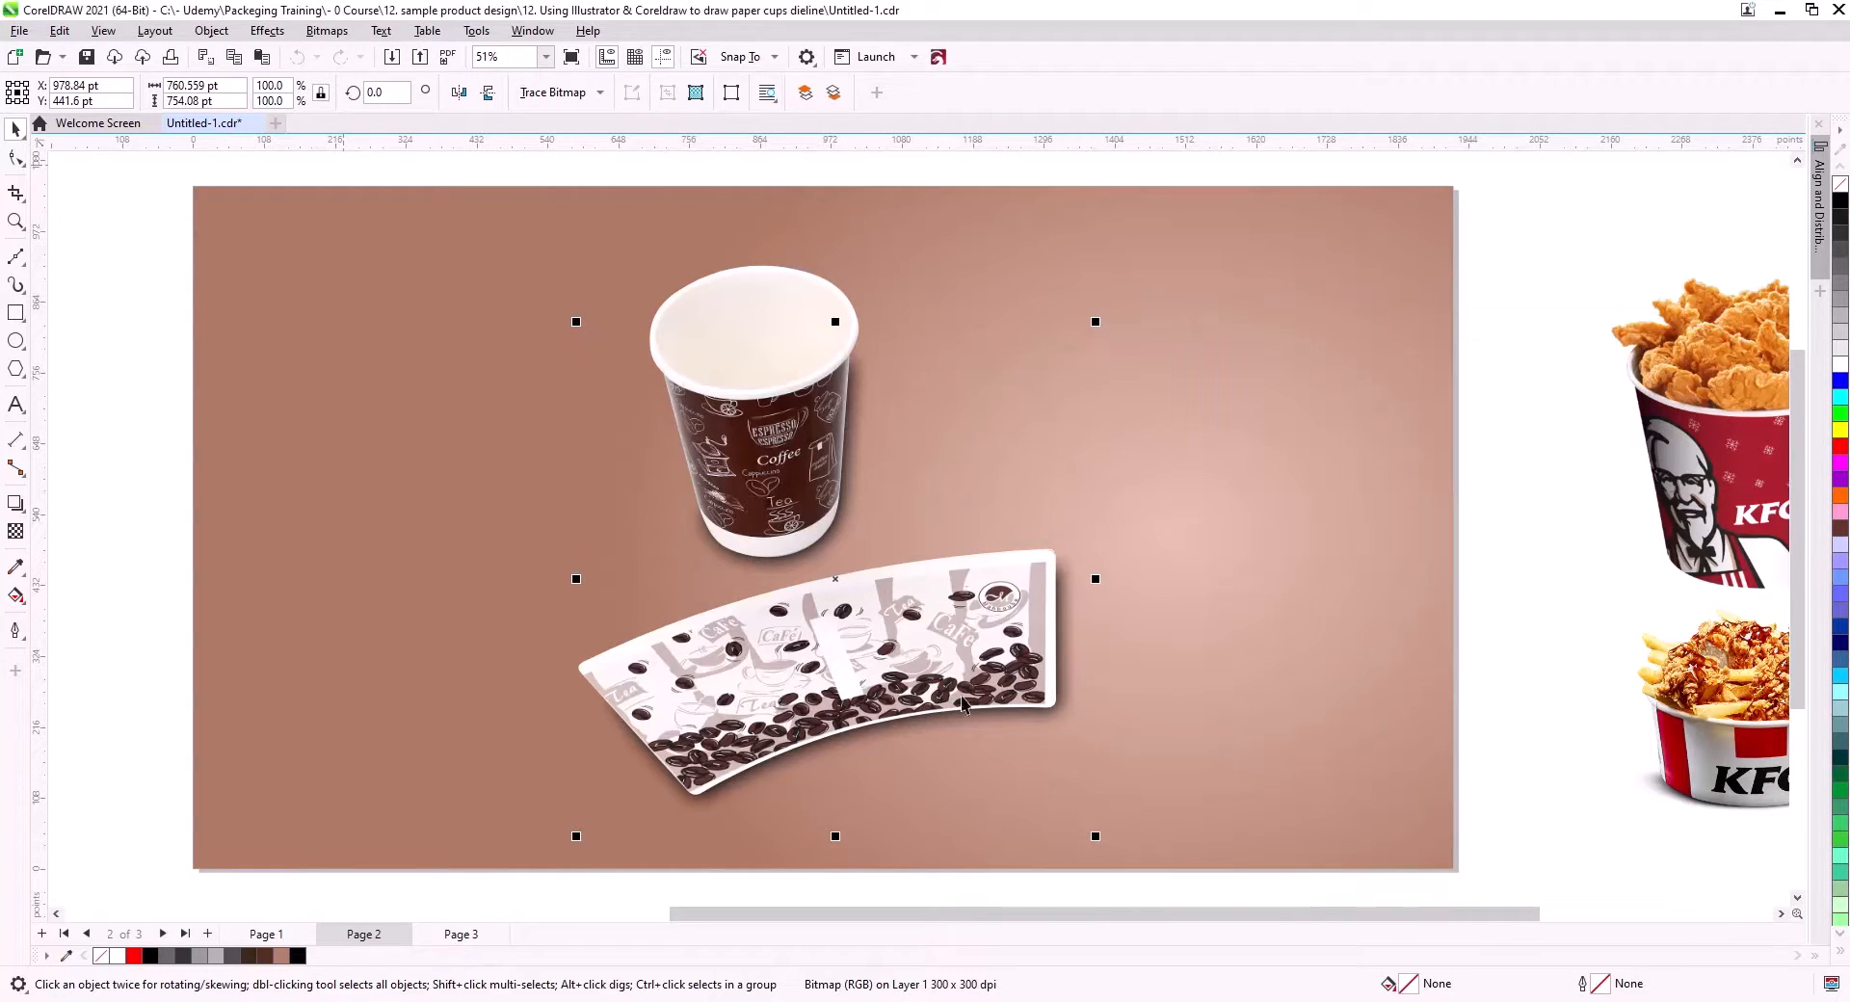
- Give the blurred shadow bitmap a uniform transparency of 15
left_click(14, 533)
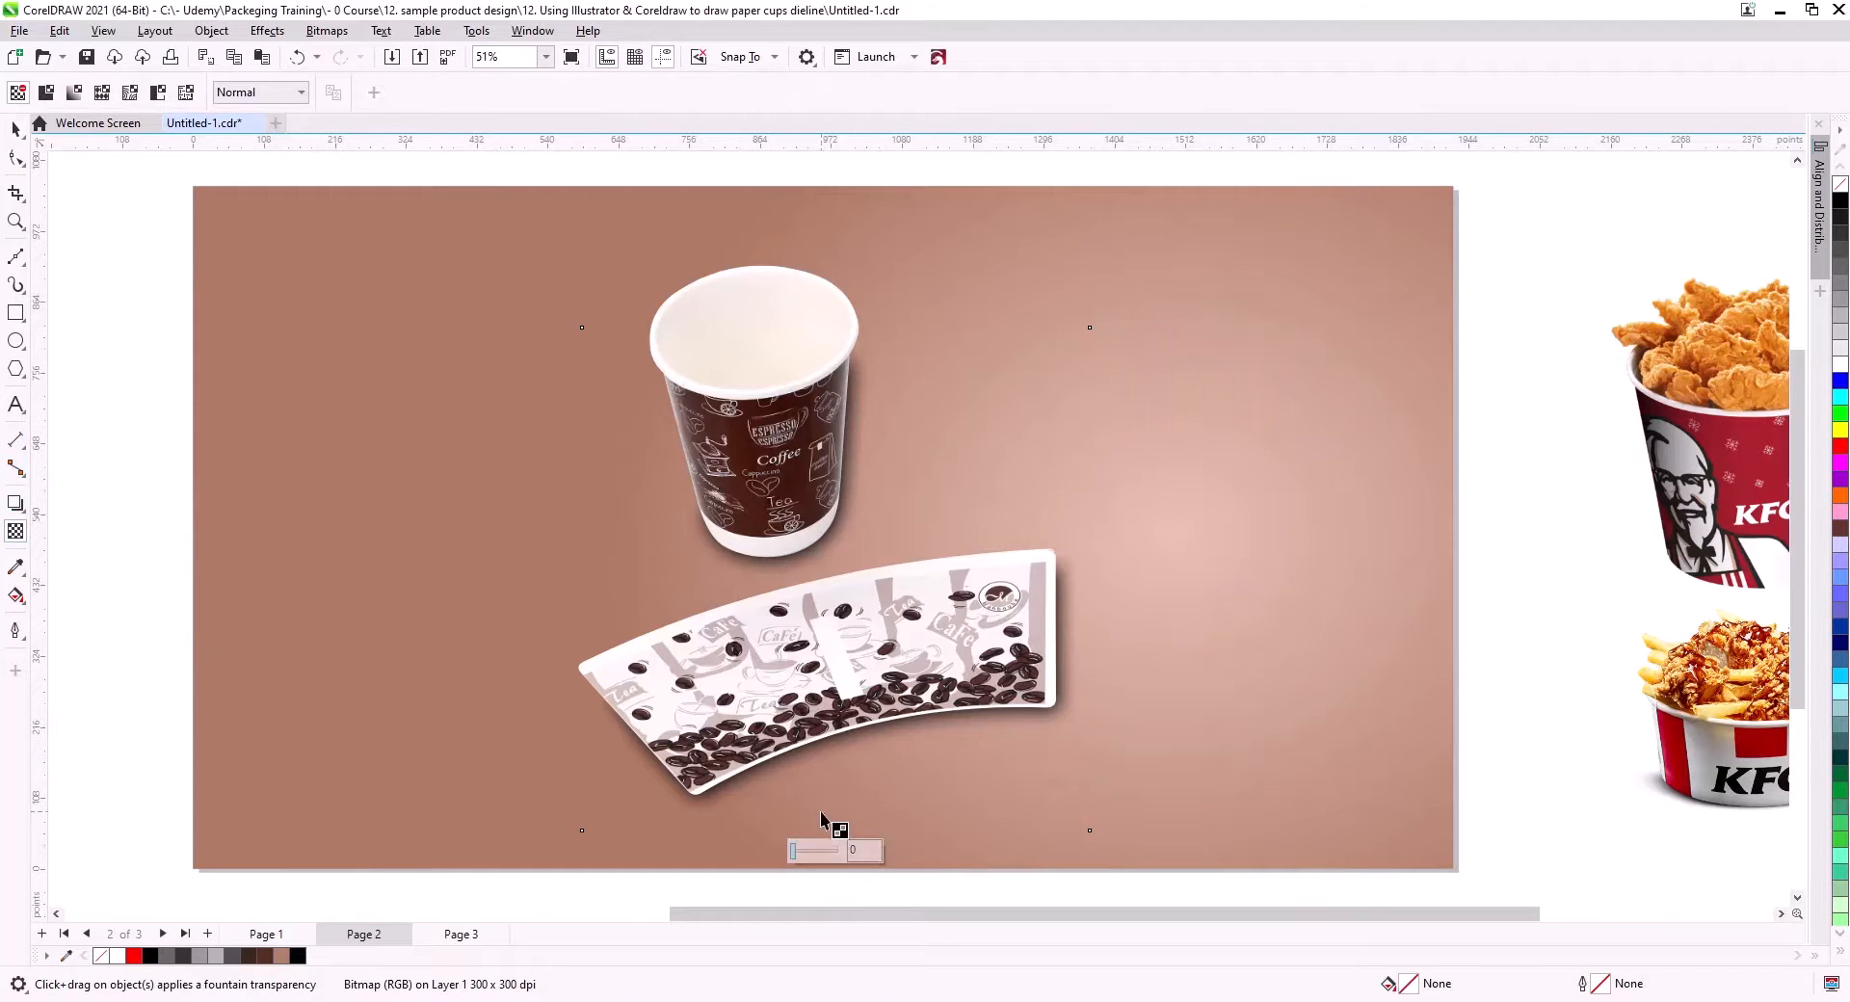
scroll(834, 826, "up", 3)
left_click_drag(804, 881, 808, 881)
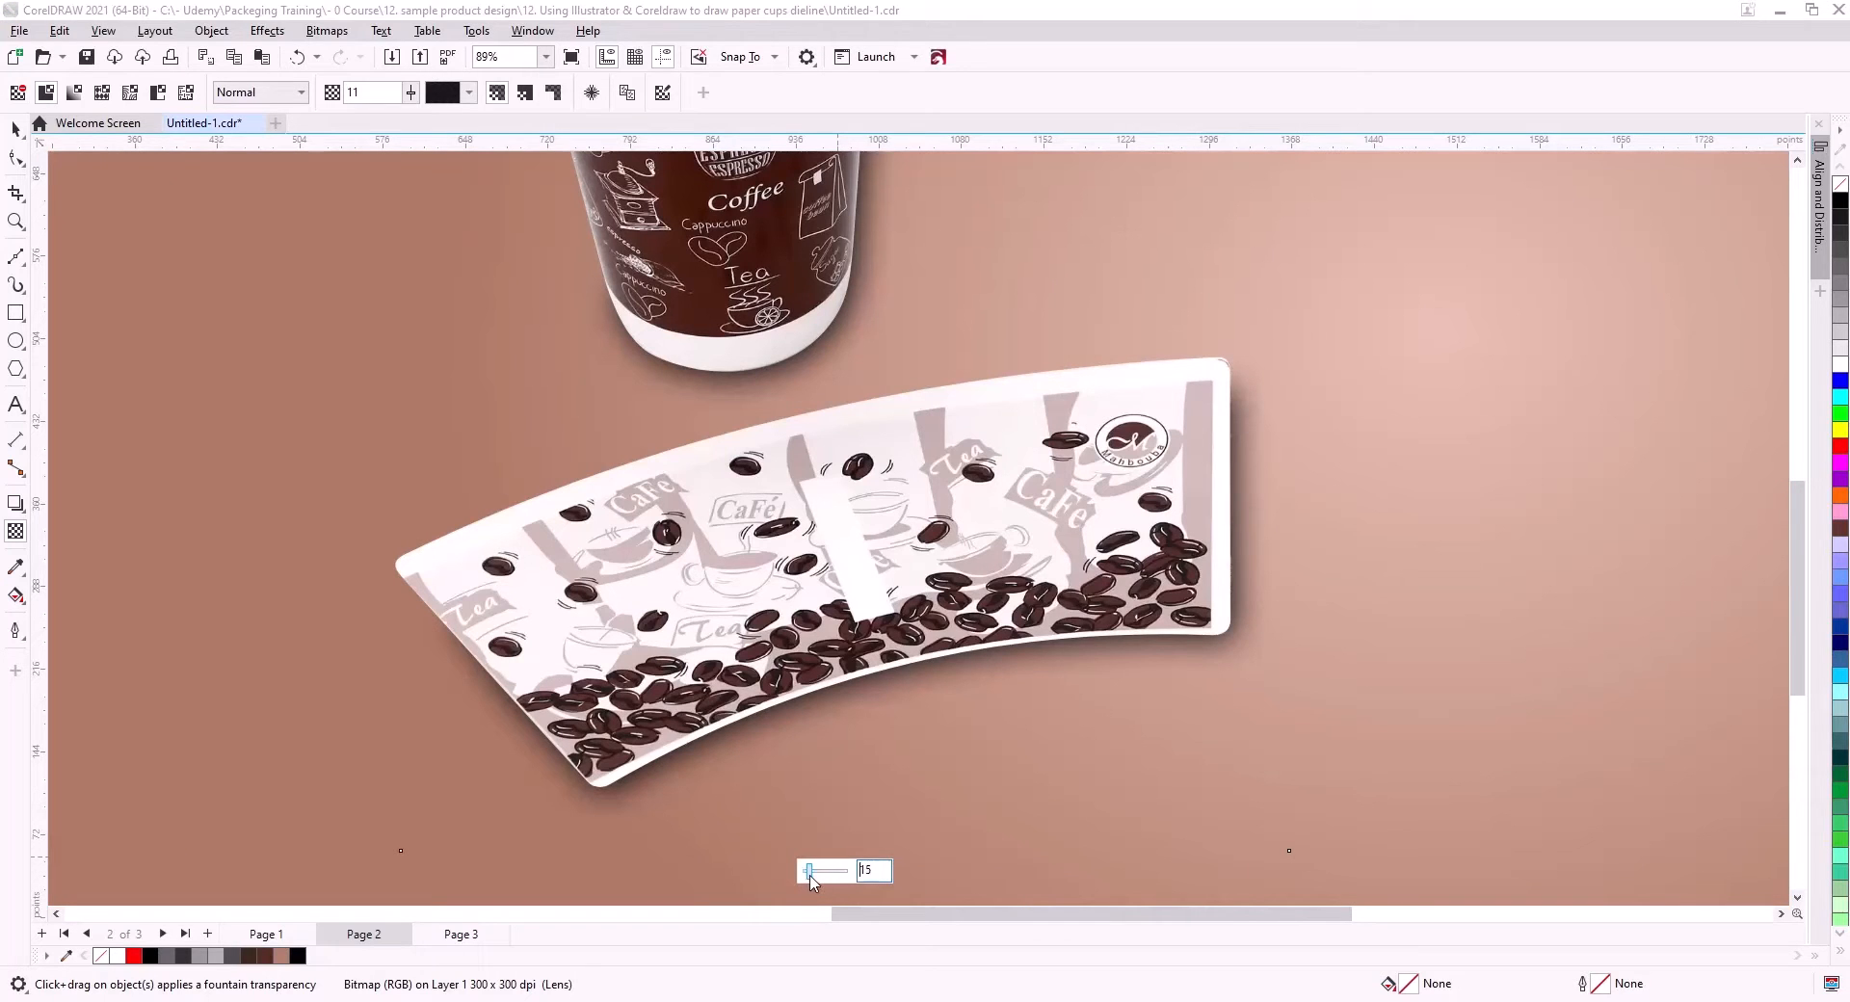
left_click(15, 128)
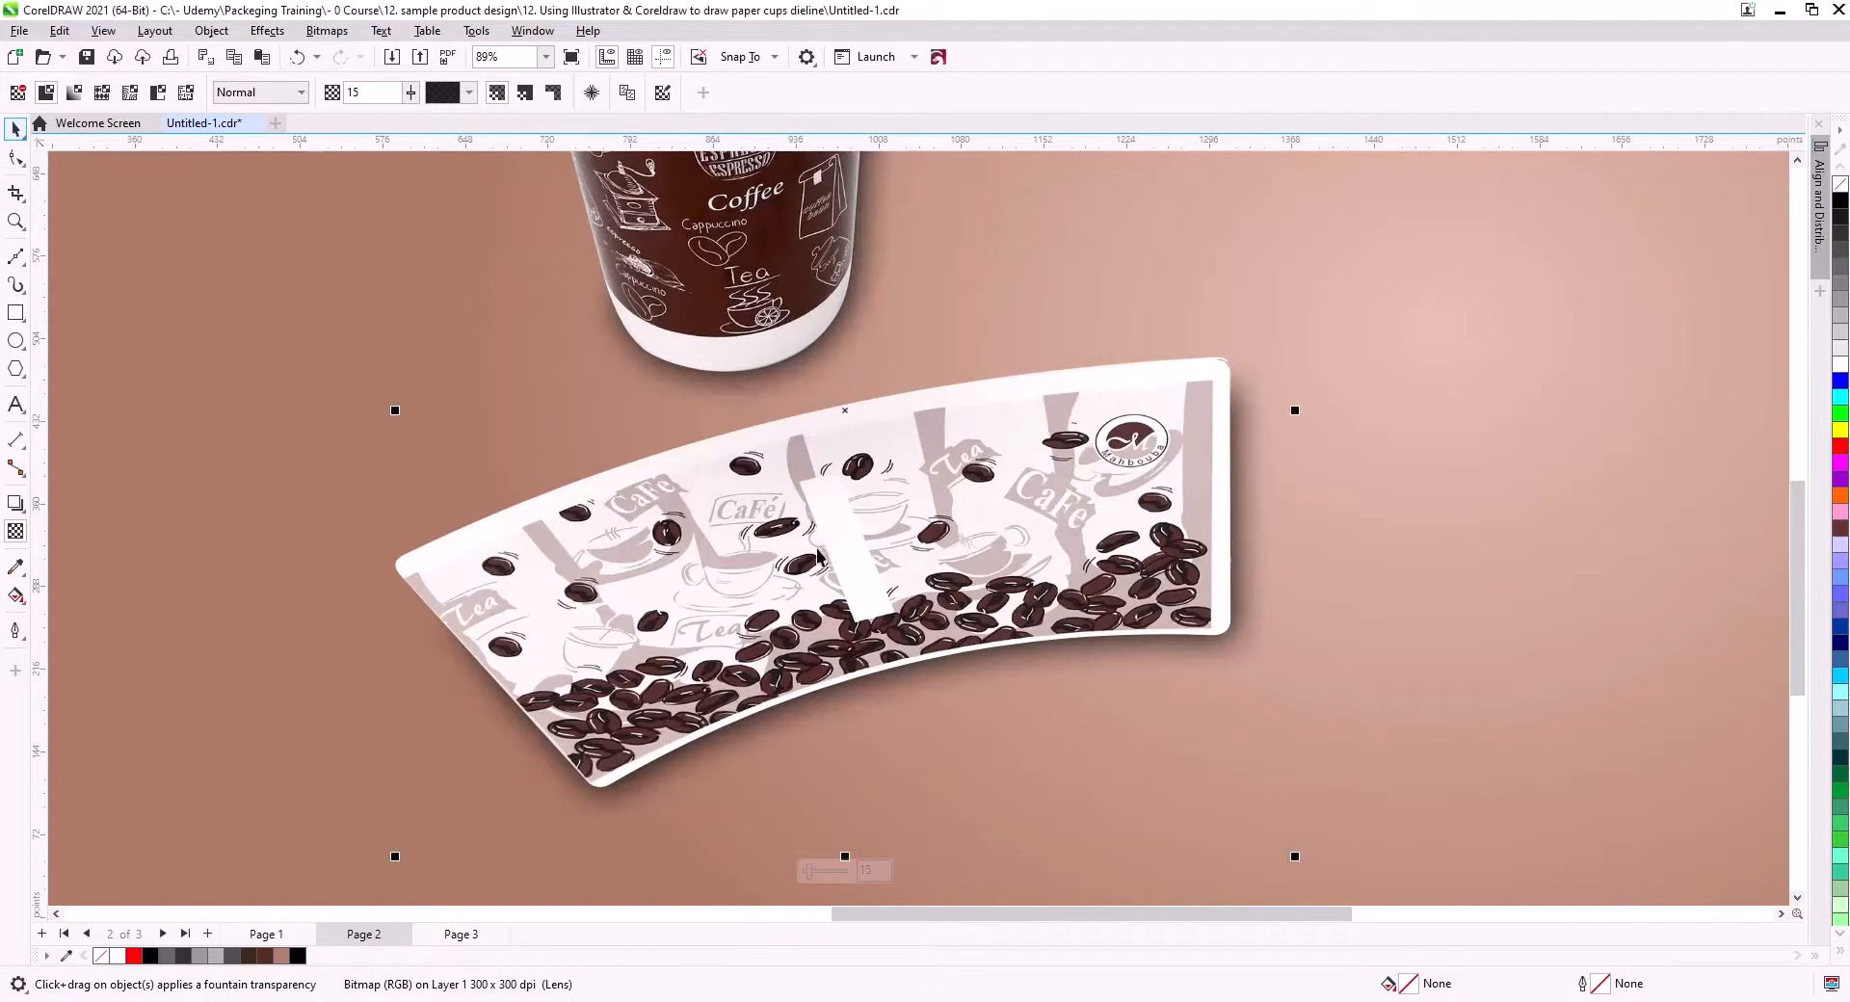
left_click(1471, 539)
- Examine the soft shadow up close around the sleeve's corners and edges and along the cup's side and rim
scroll(532, 519, "up", 11)
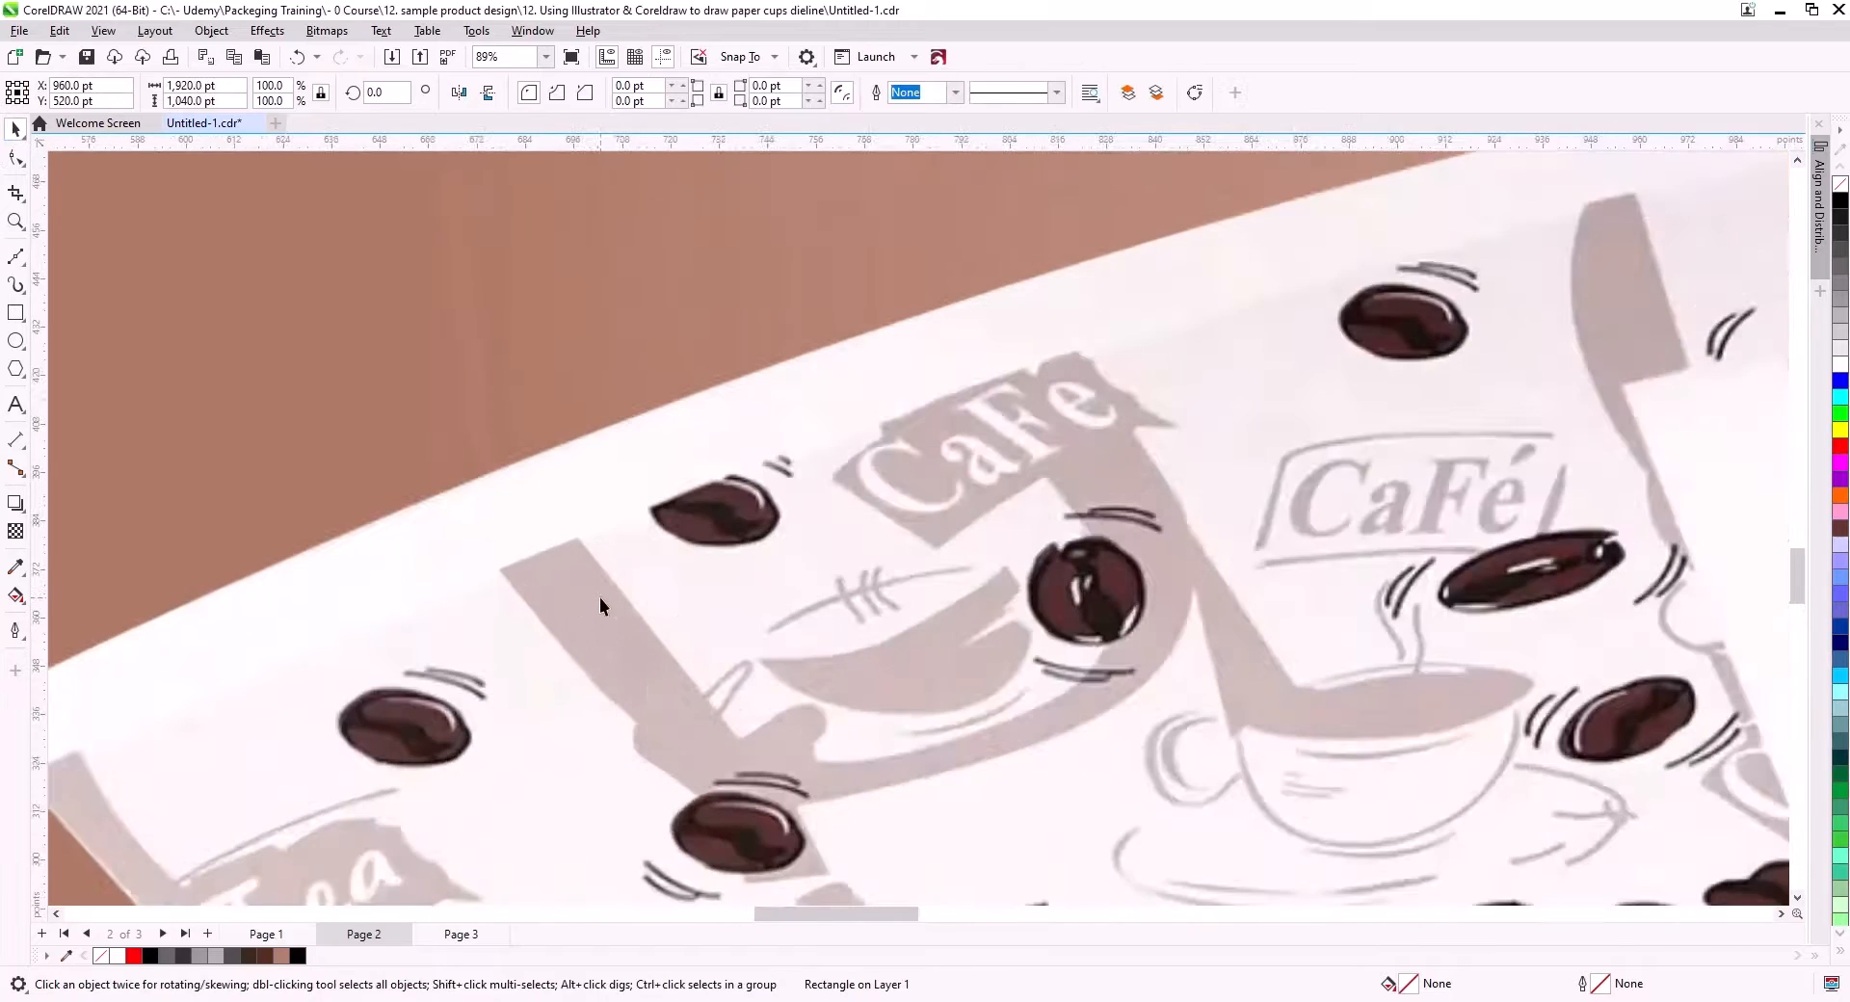
left_click_drag(783, 686, 1064, 232)
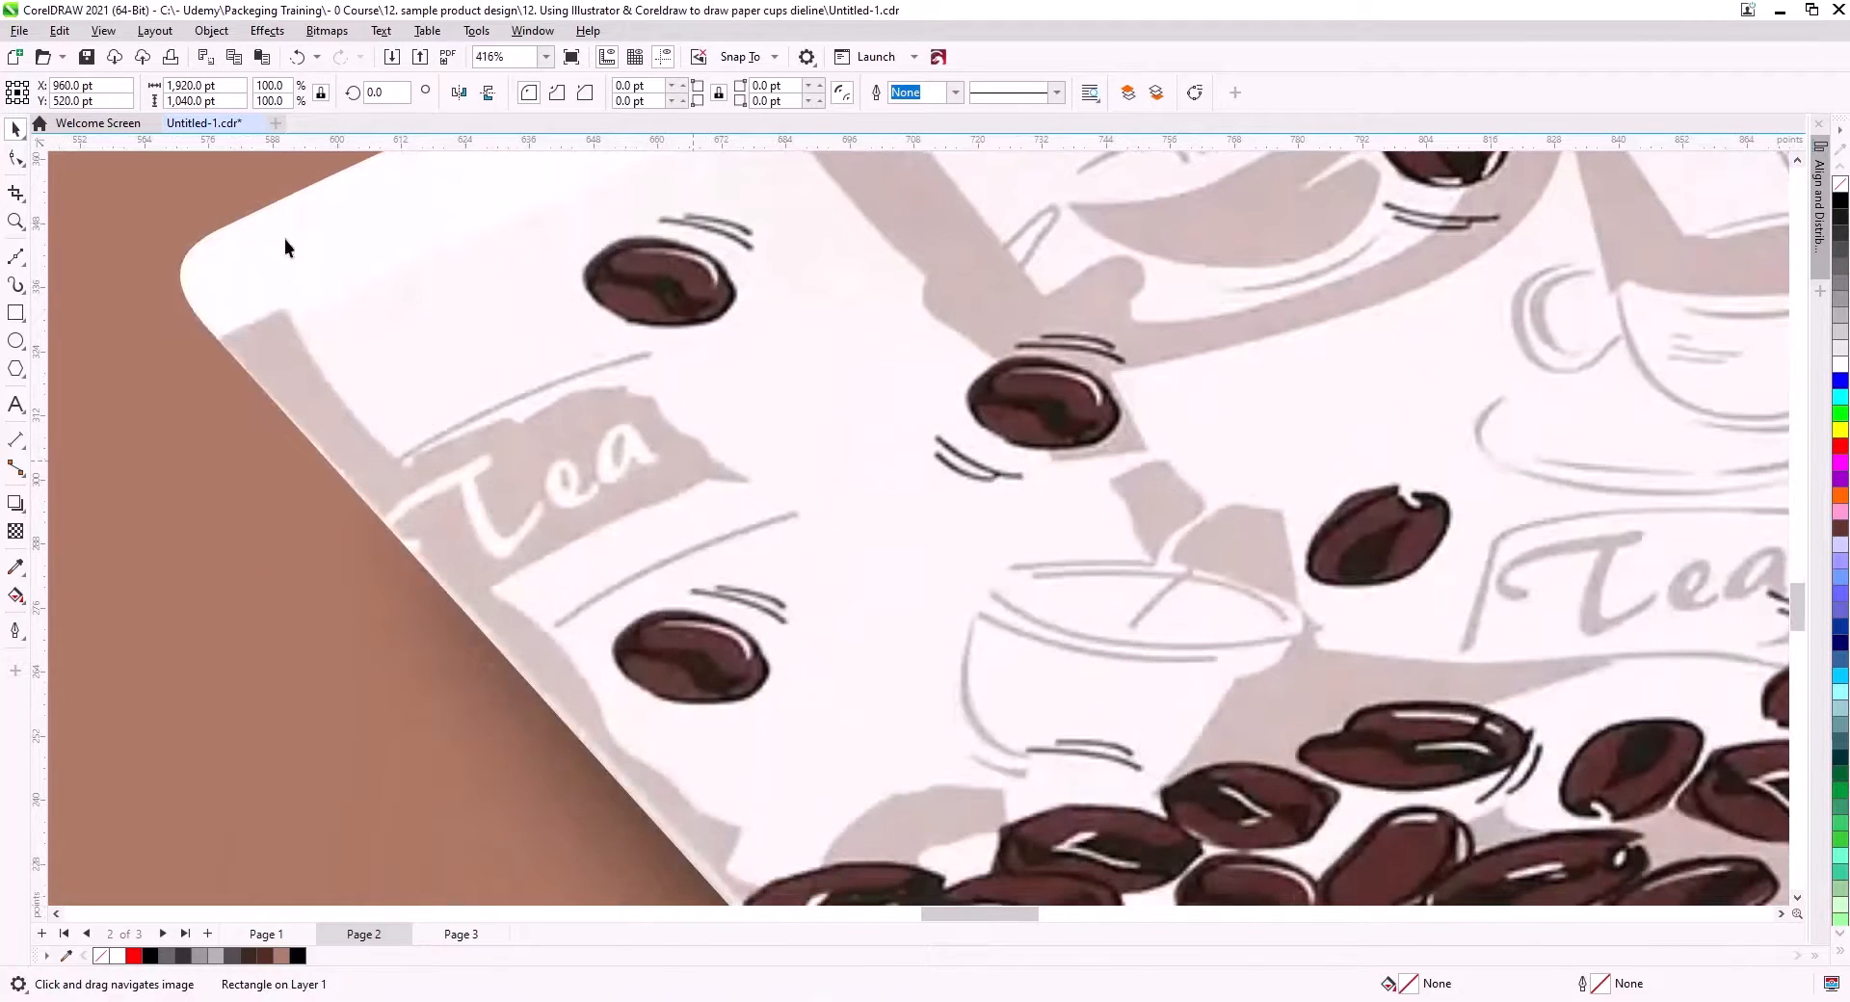
left_click_drag(879, 779, 424, 683)
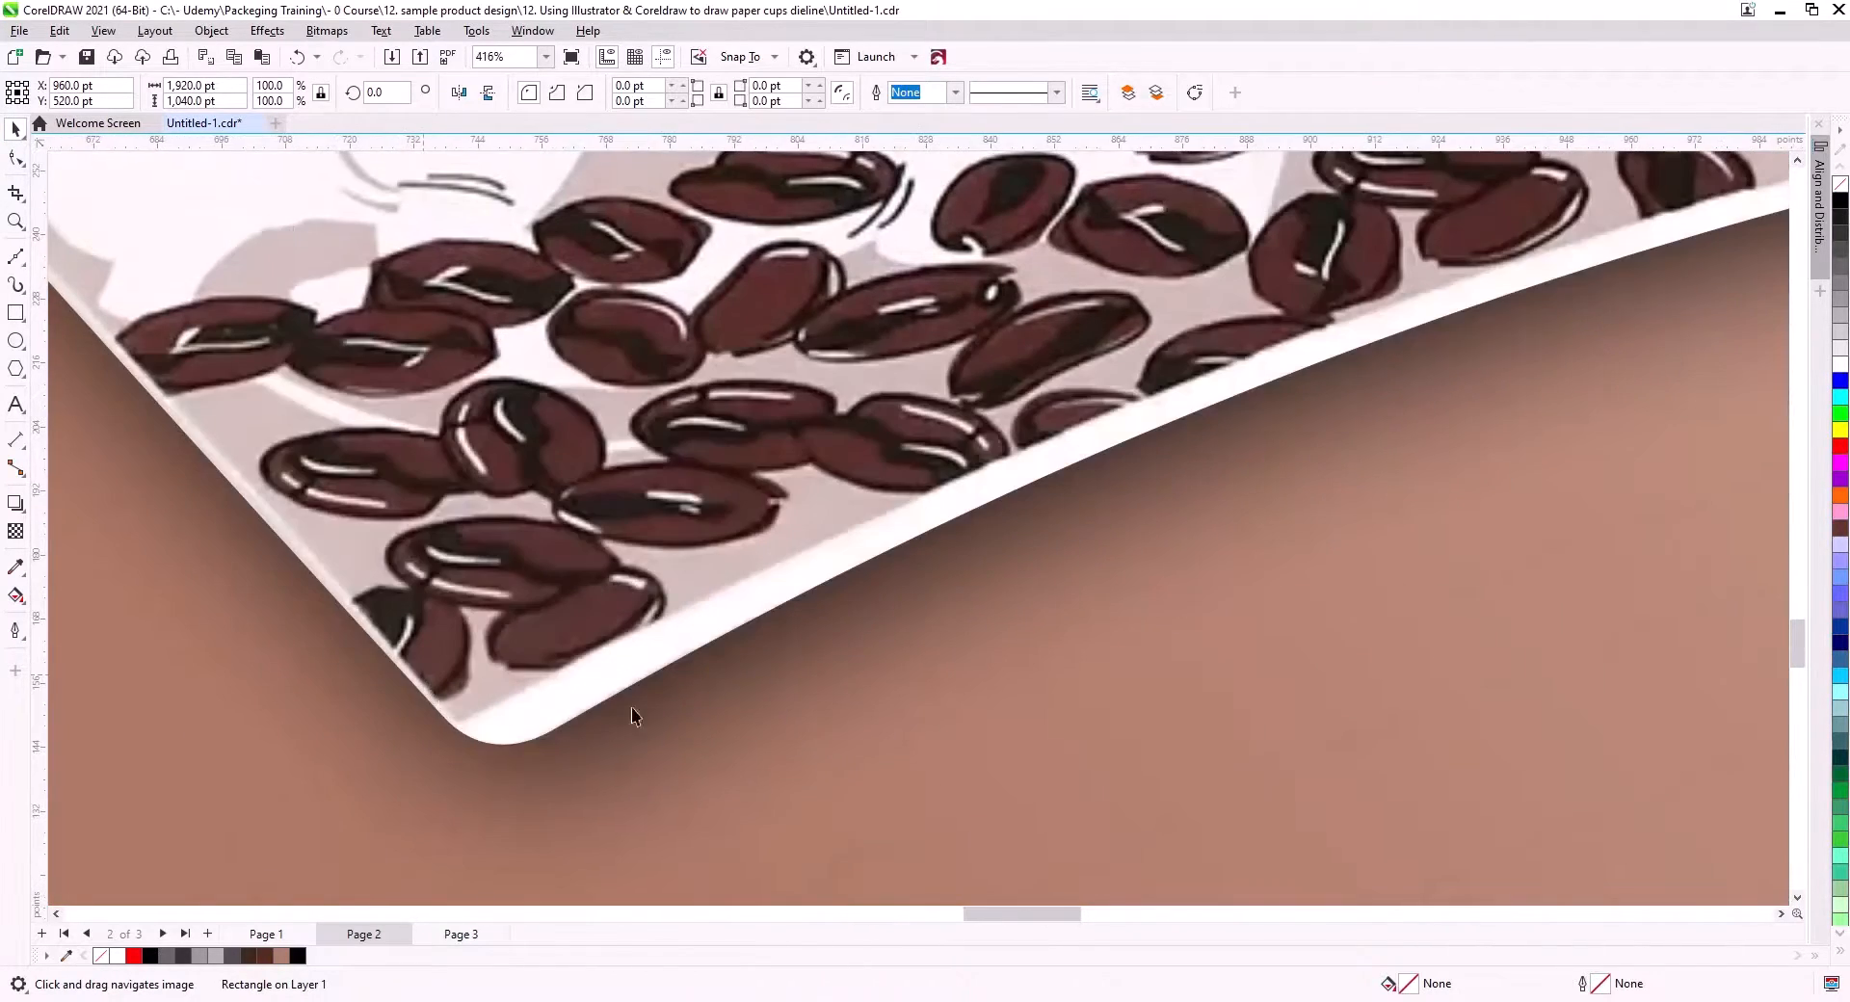
left_click_drag(1449, 378, 506, 851)
left_click_drag(1538, 648, 516, 674)
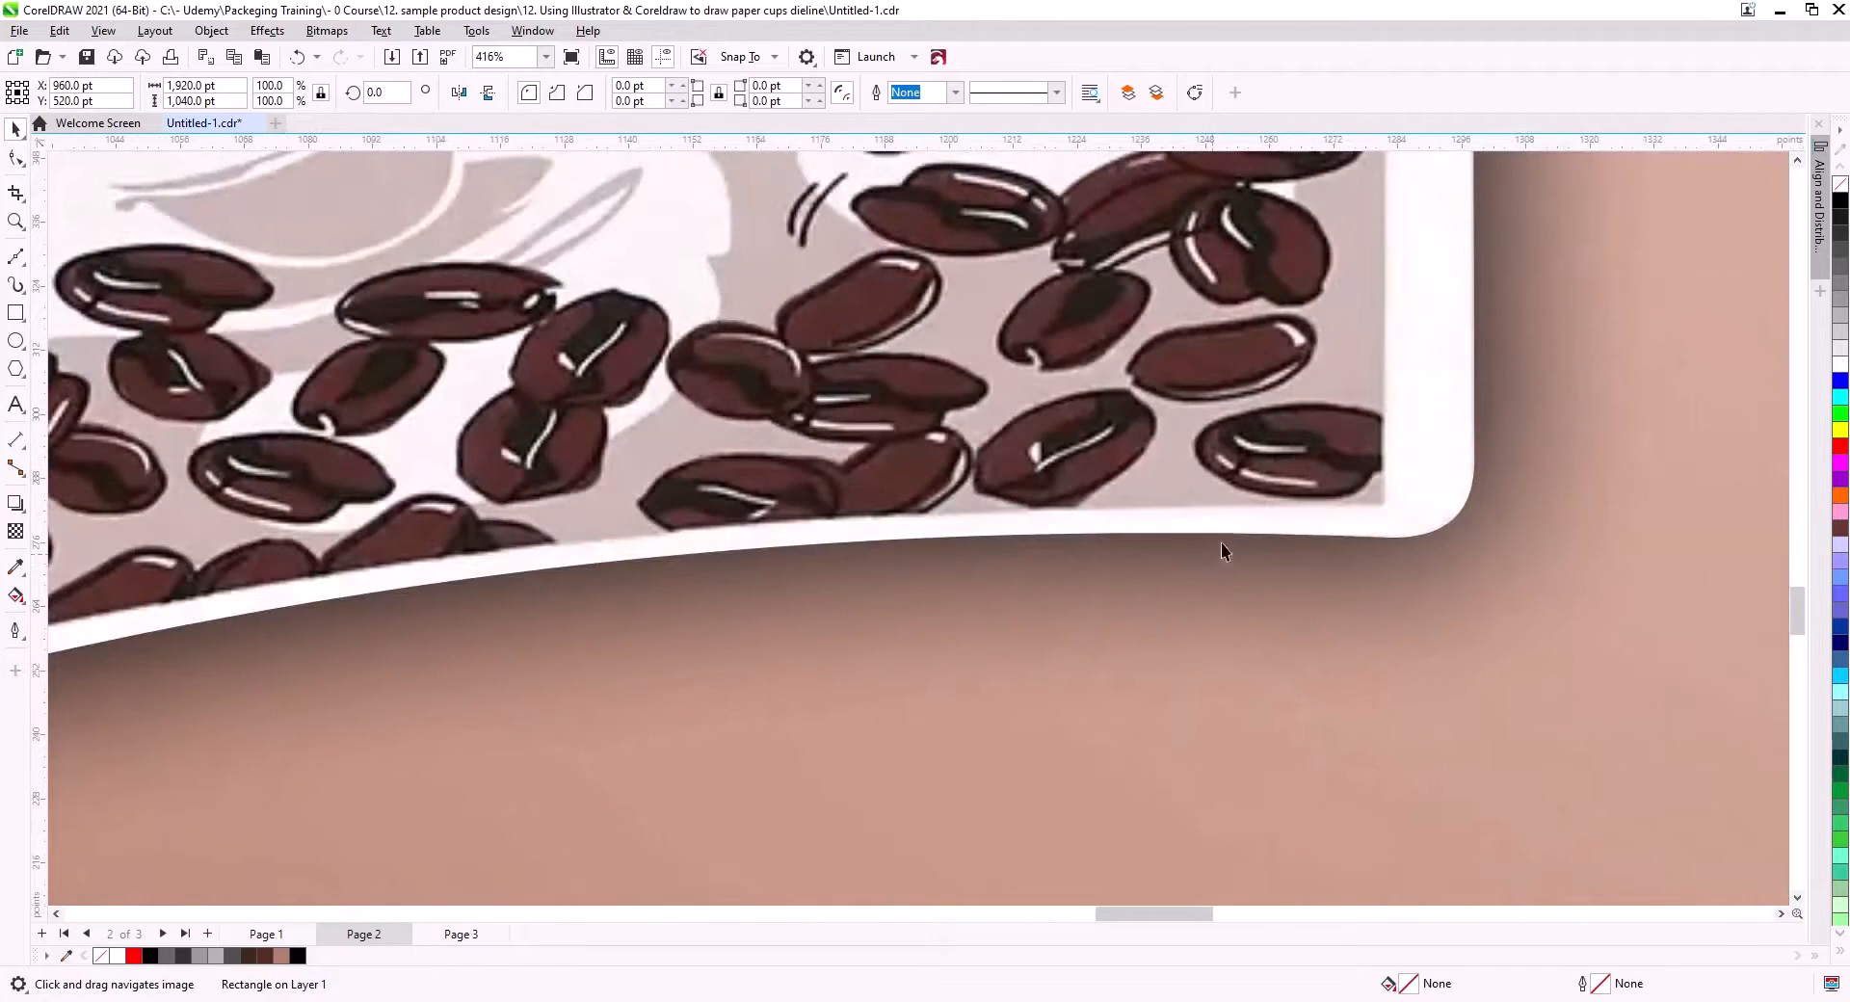
left_click_drag(1480, 322, 1527, 888)
left_click_drag(1433, 253, 1446, 793)
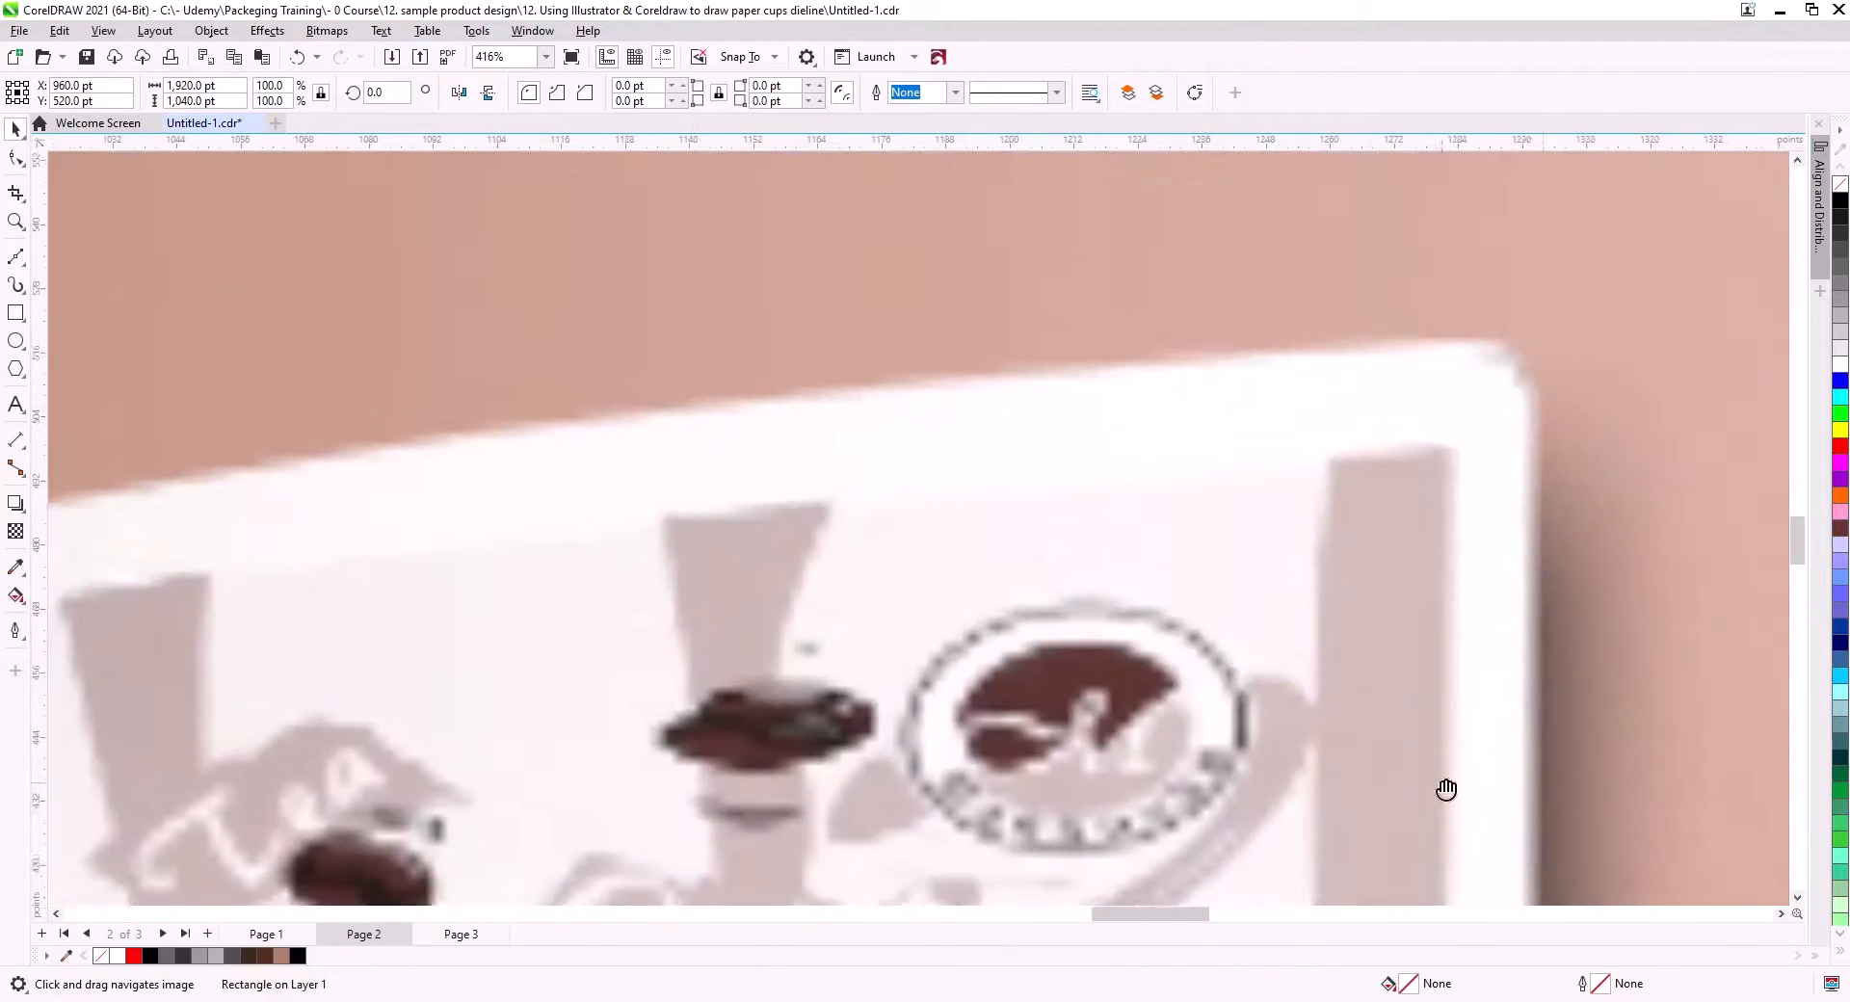
left_click_drag(479, 549, 1517, 740)
left_click_drag(785, 463, 644, 978)
left_click_drag(917, 403, 944, 818)
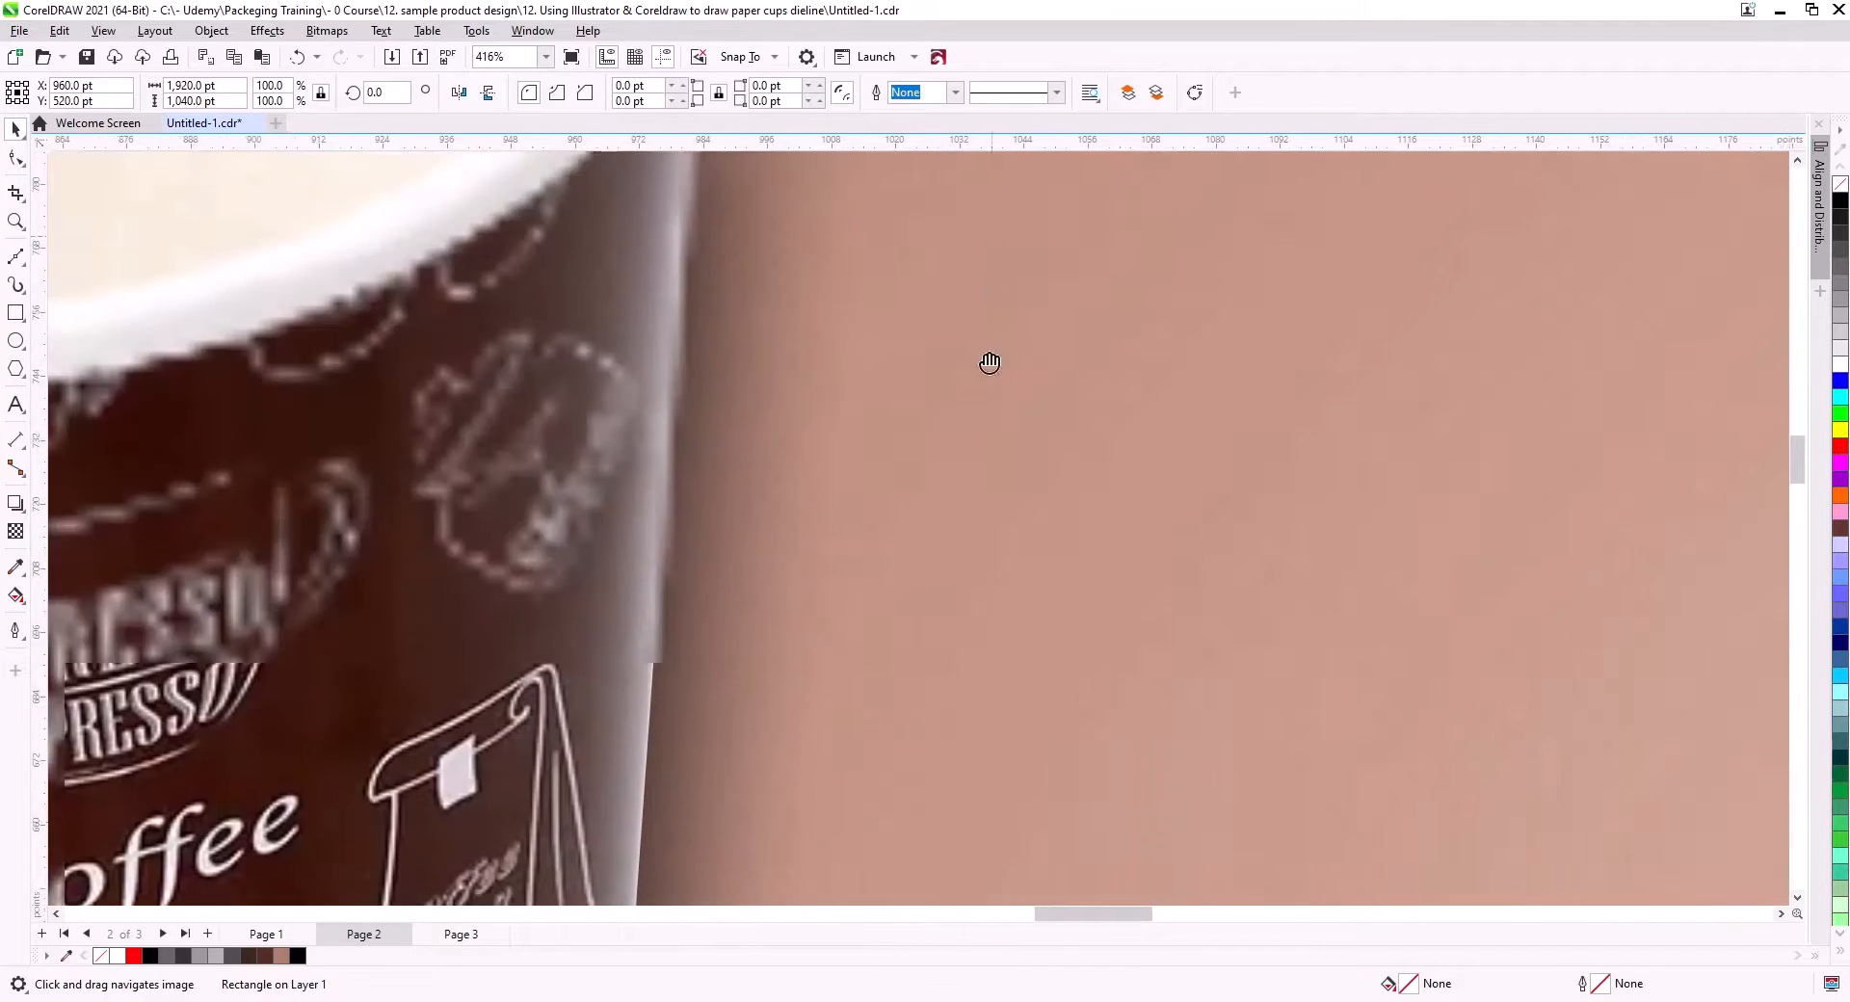
left_click_drag(987, 363, 847, 724)
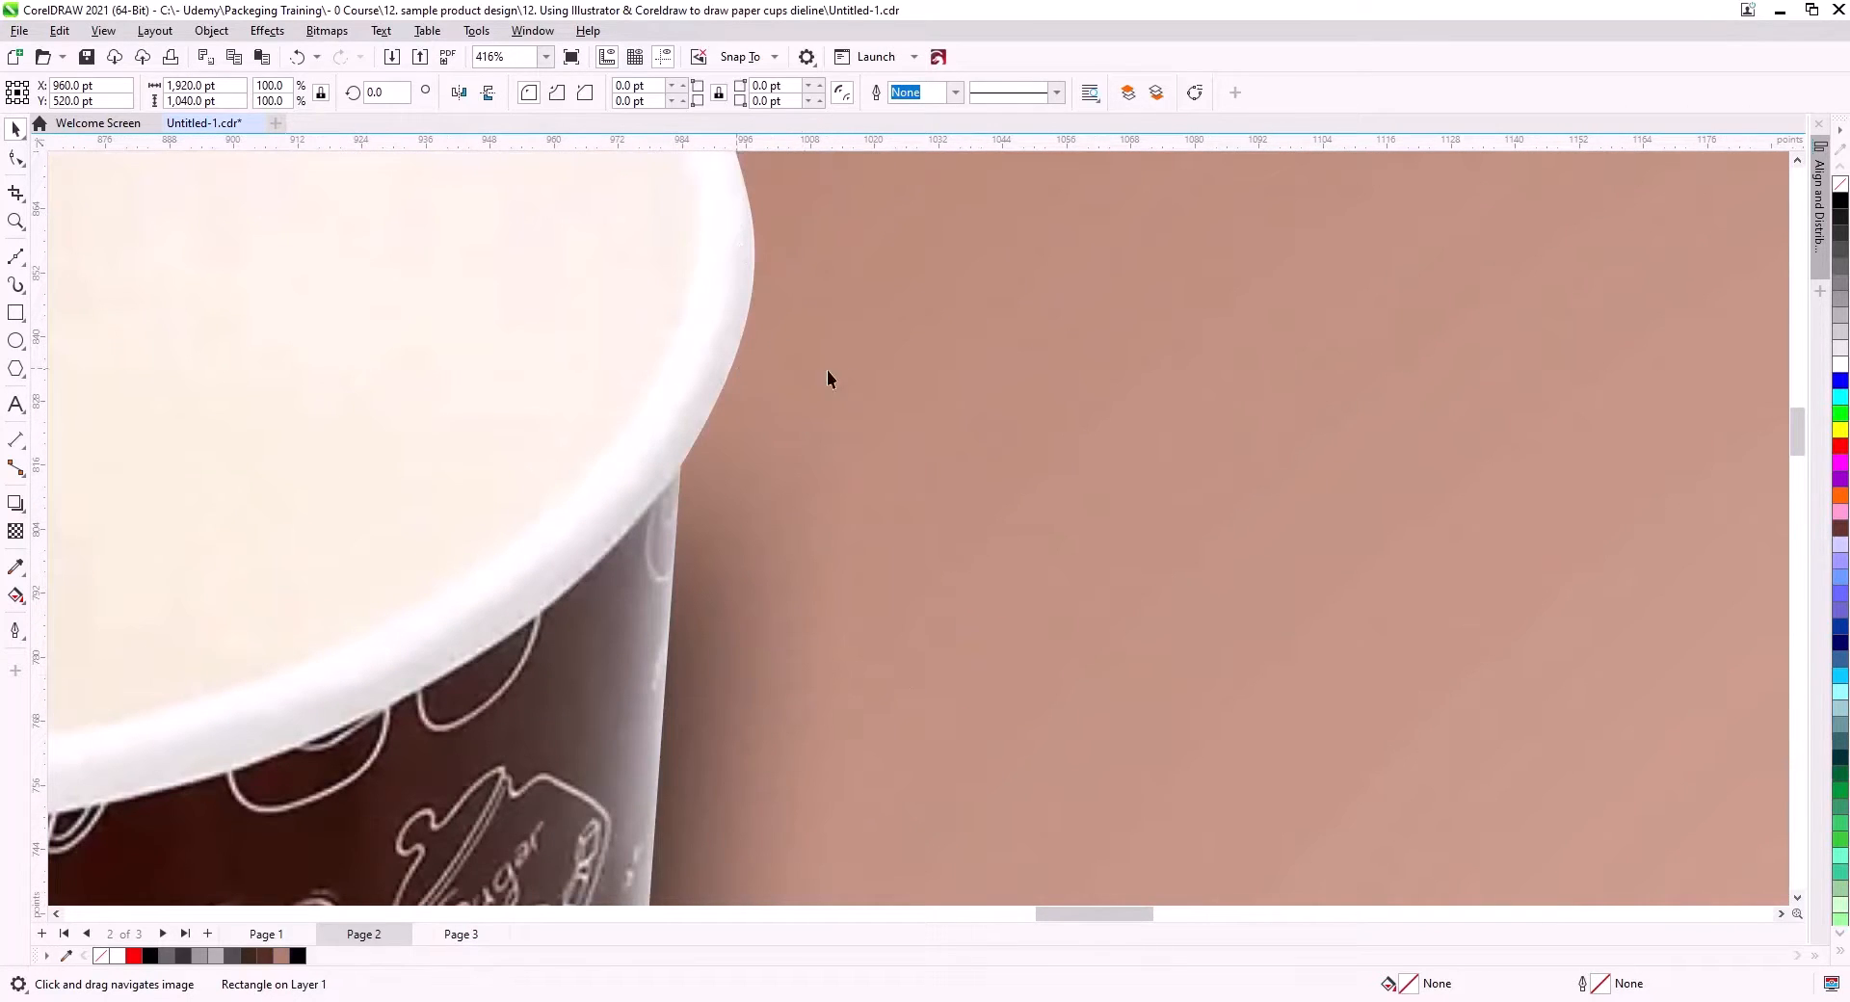
scroll(867, 433, "down", 4)
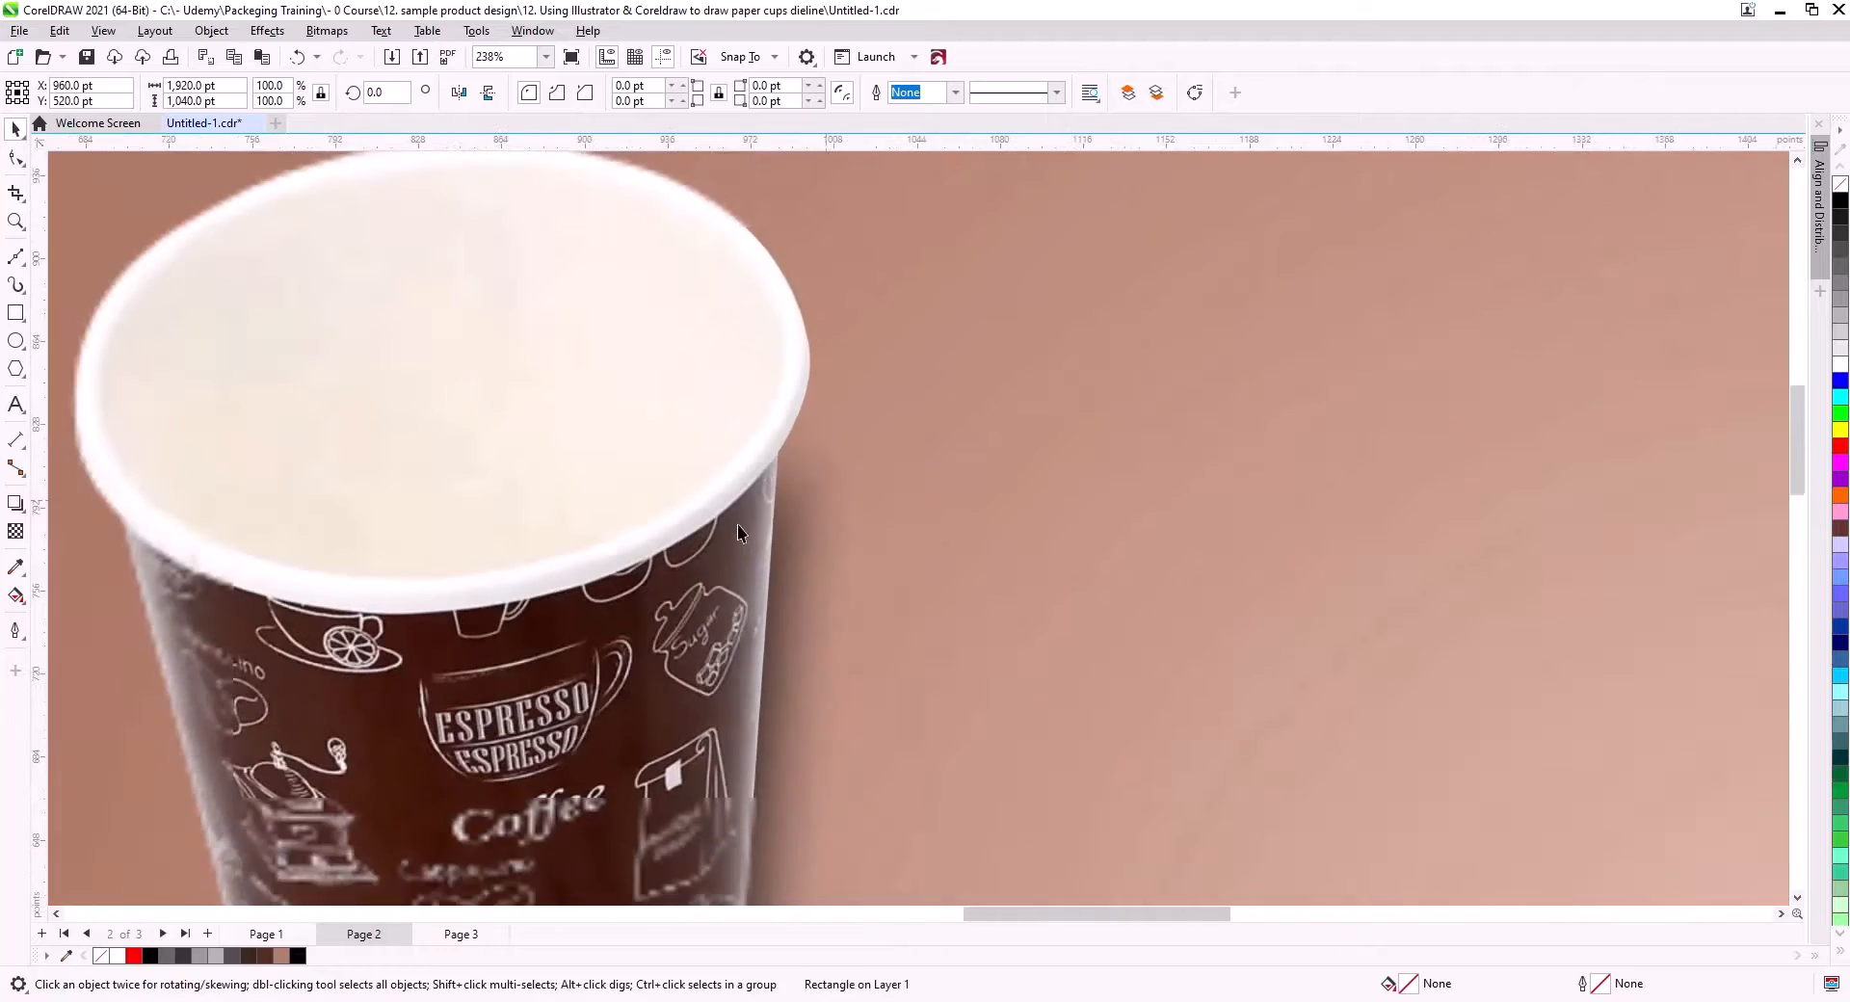
scroll(743, 526, "down", 4)
left_click_drag(760, 623, 859, 468)
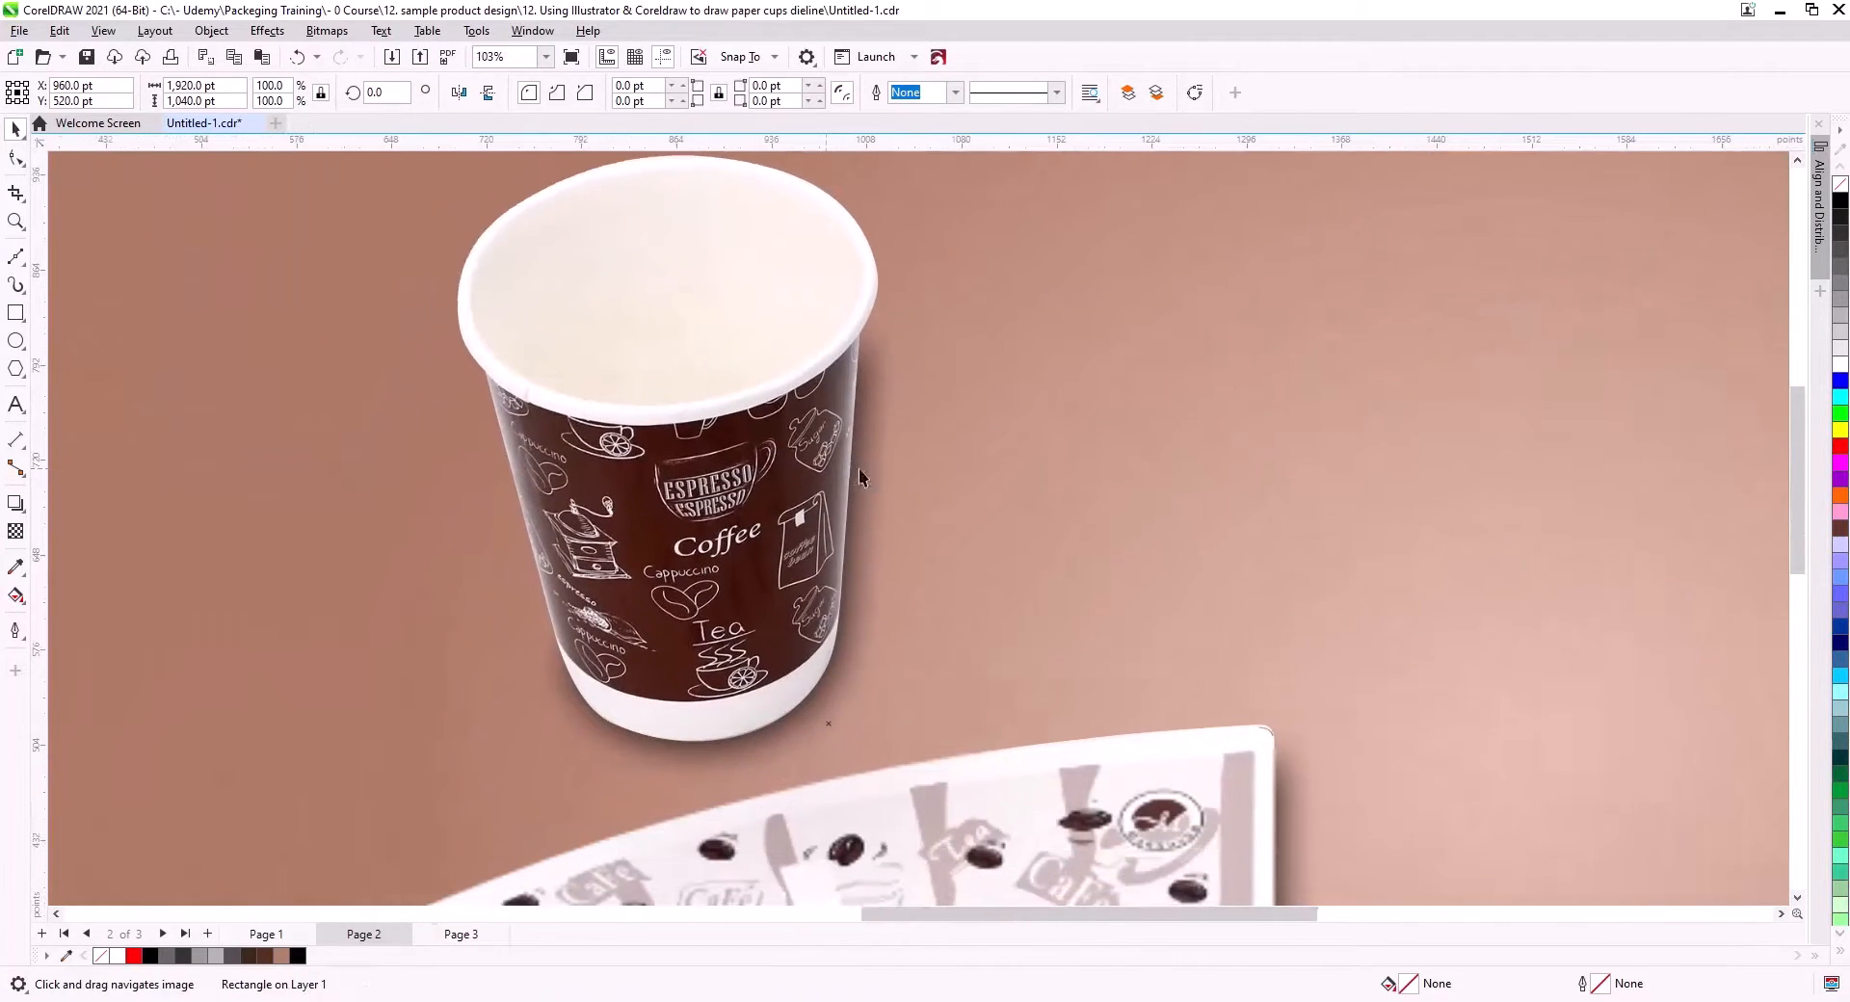
scroll(859, 469, "down", 3)
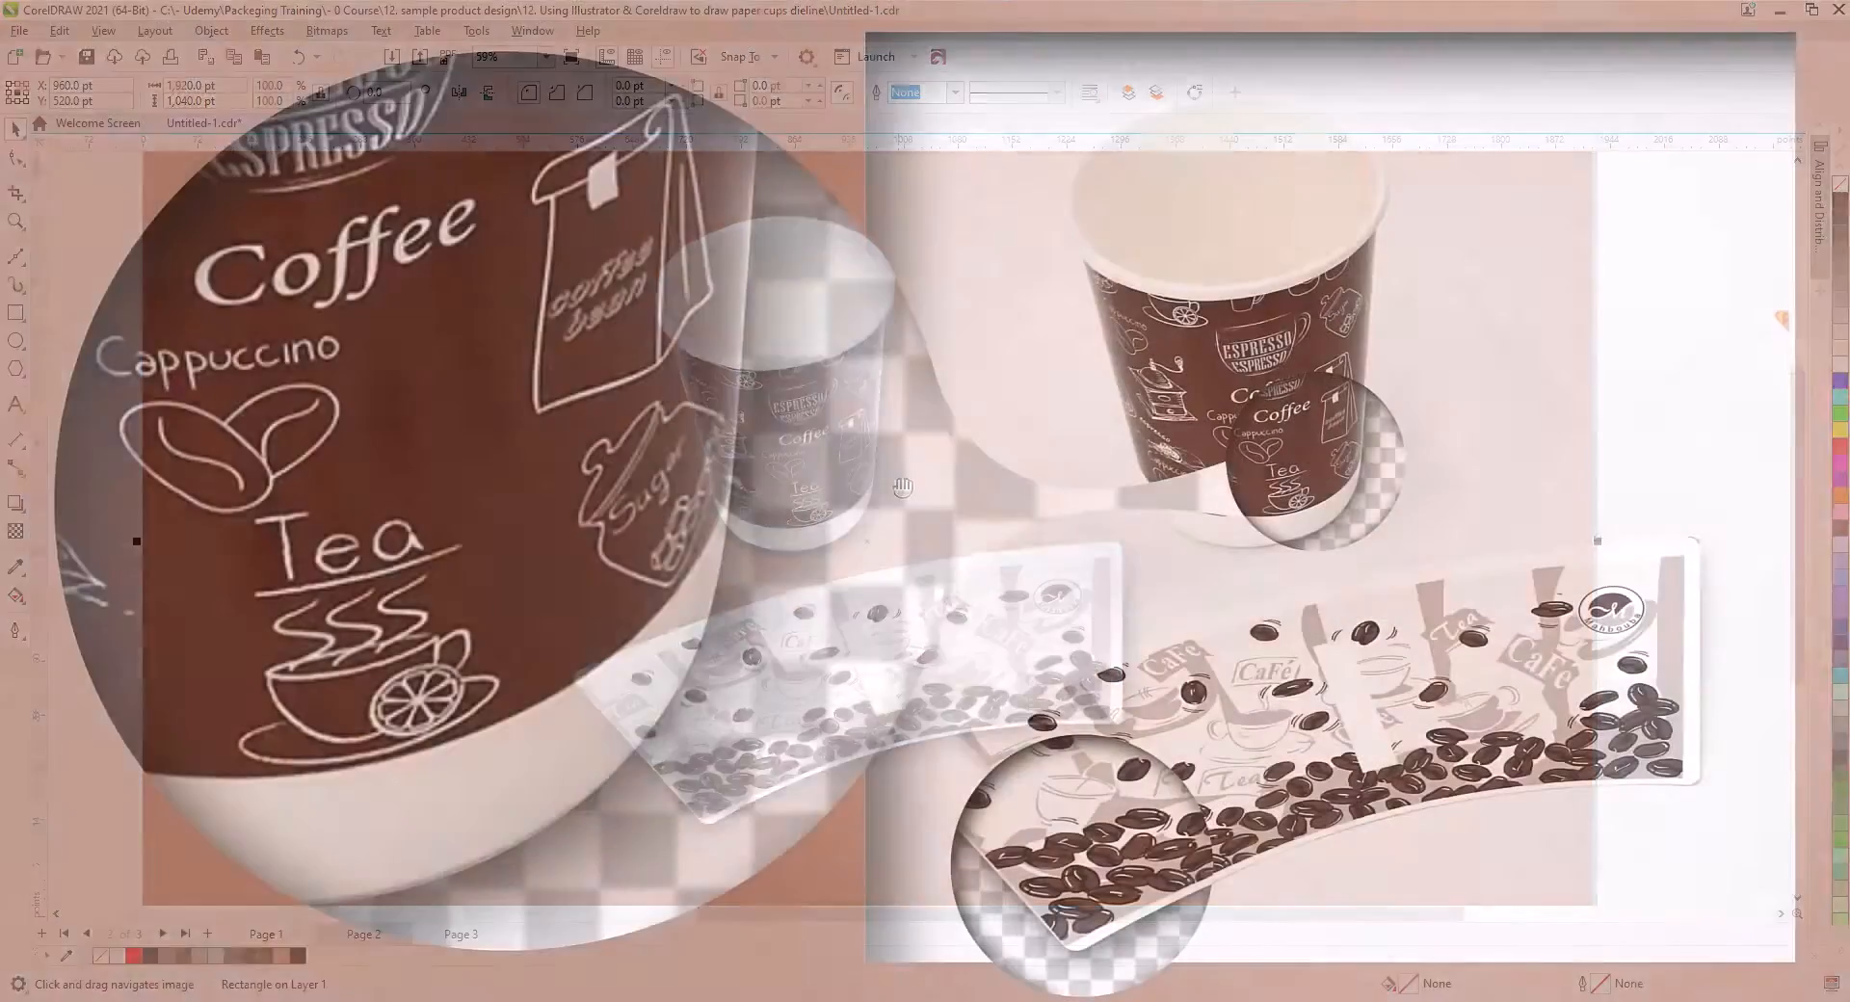